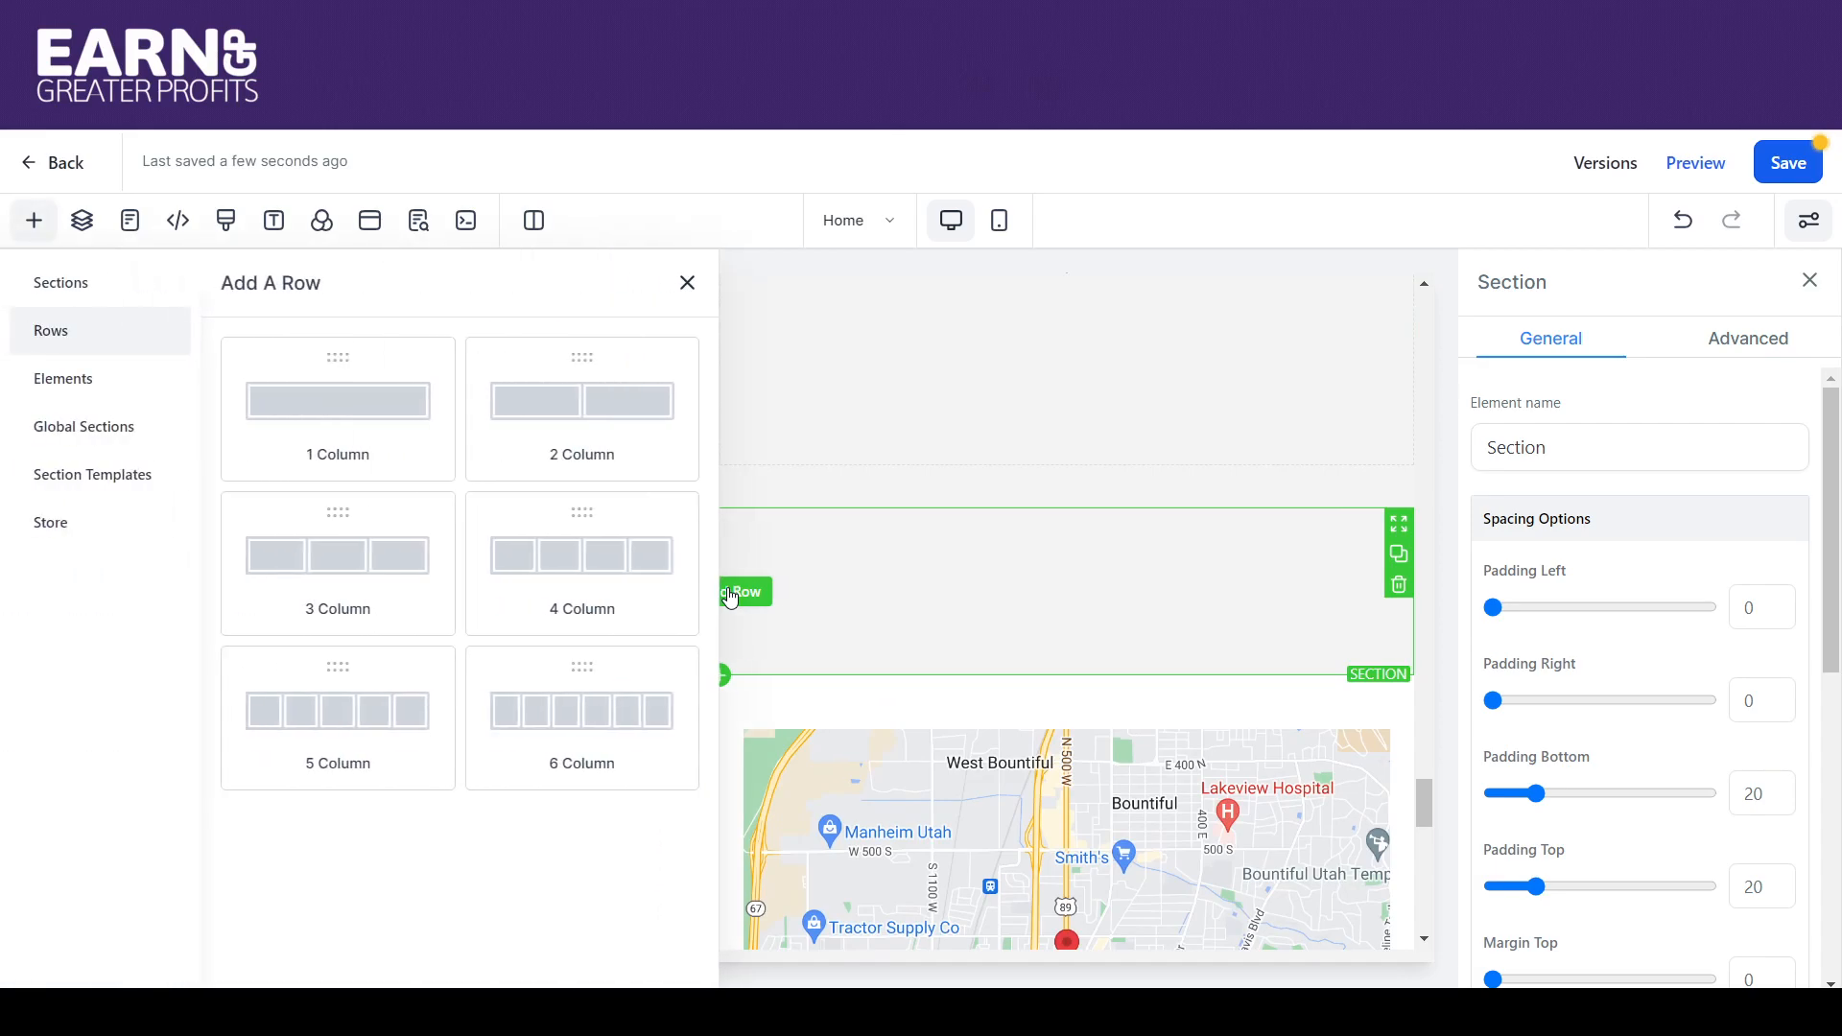
Insert an FAQ element in a new one-column row of the empty section above the business details and save the page.
left_click_drag(375, 403, 761, 628)
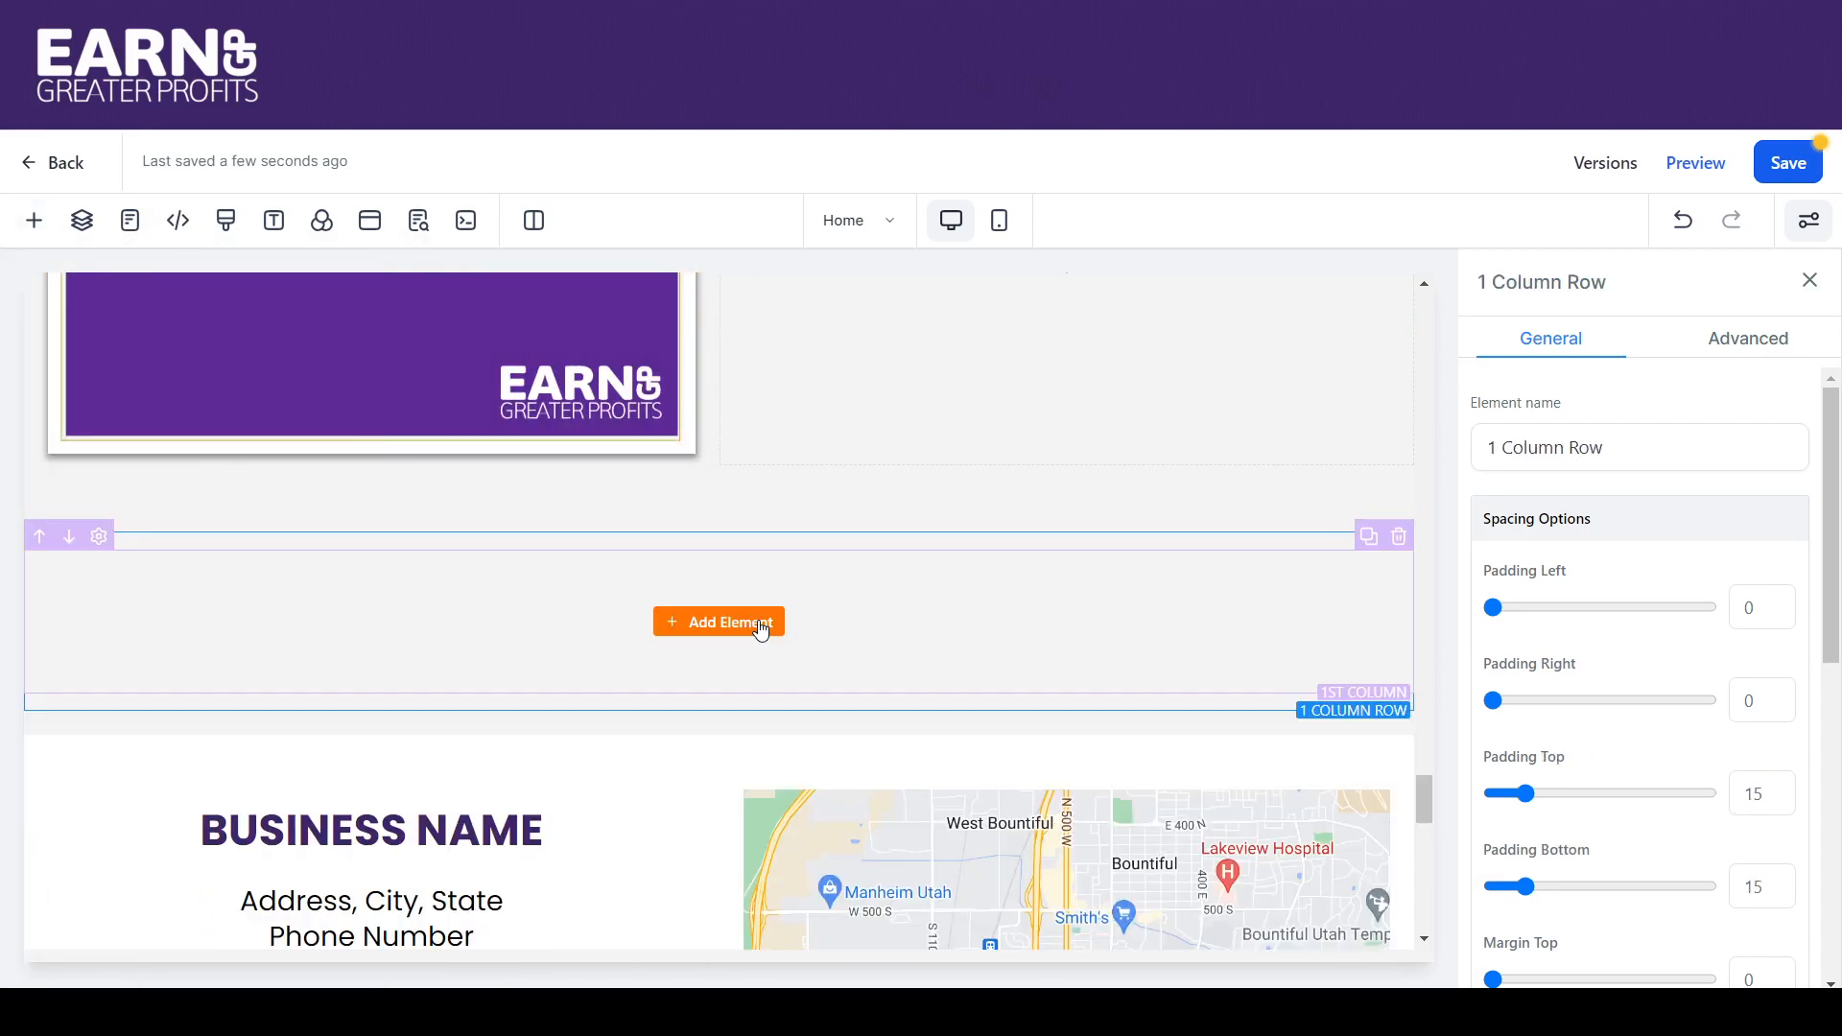
left_click(732, 625)
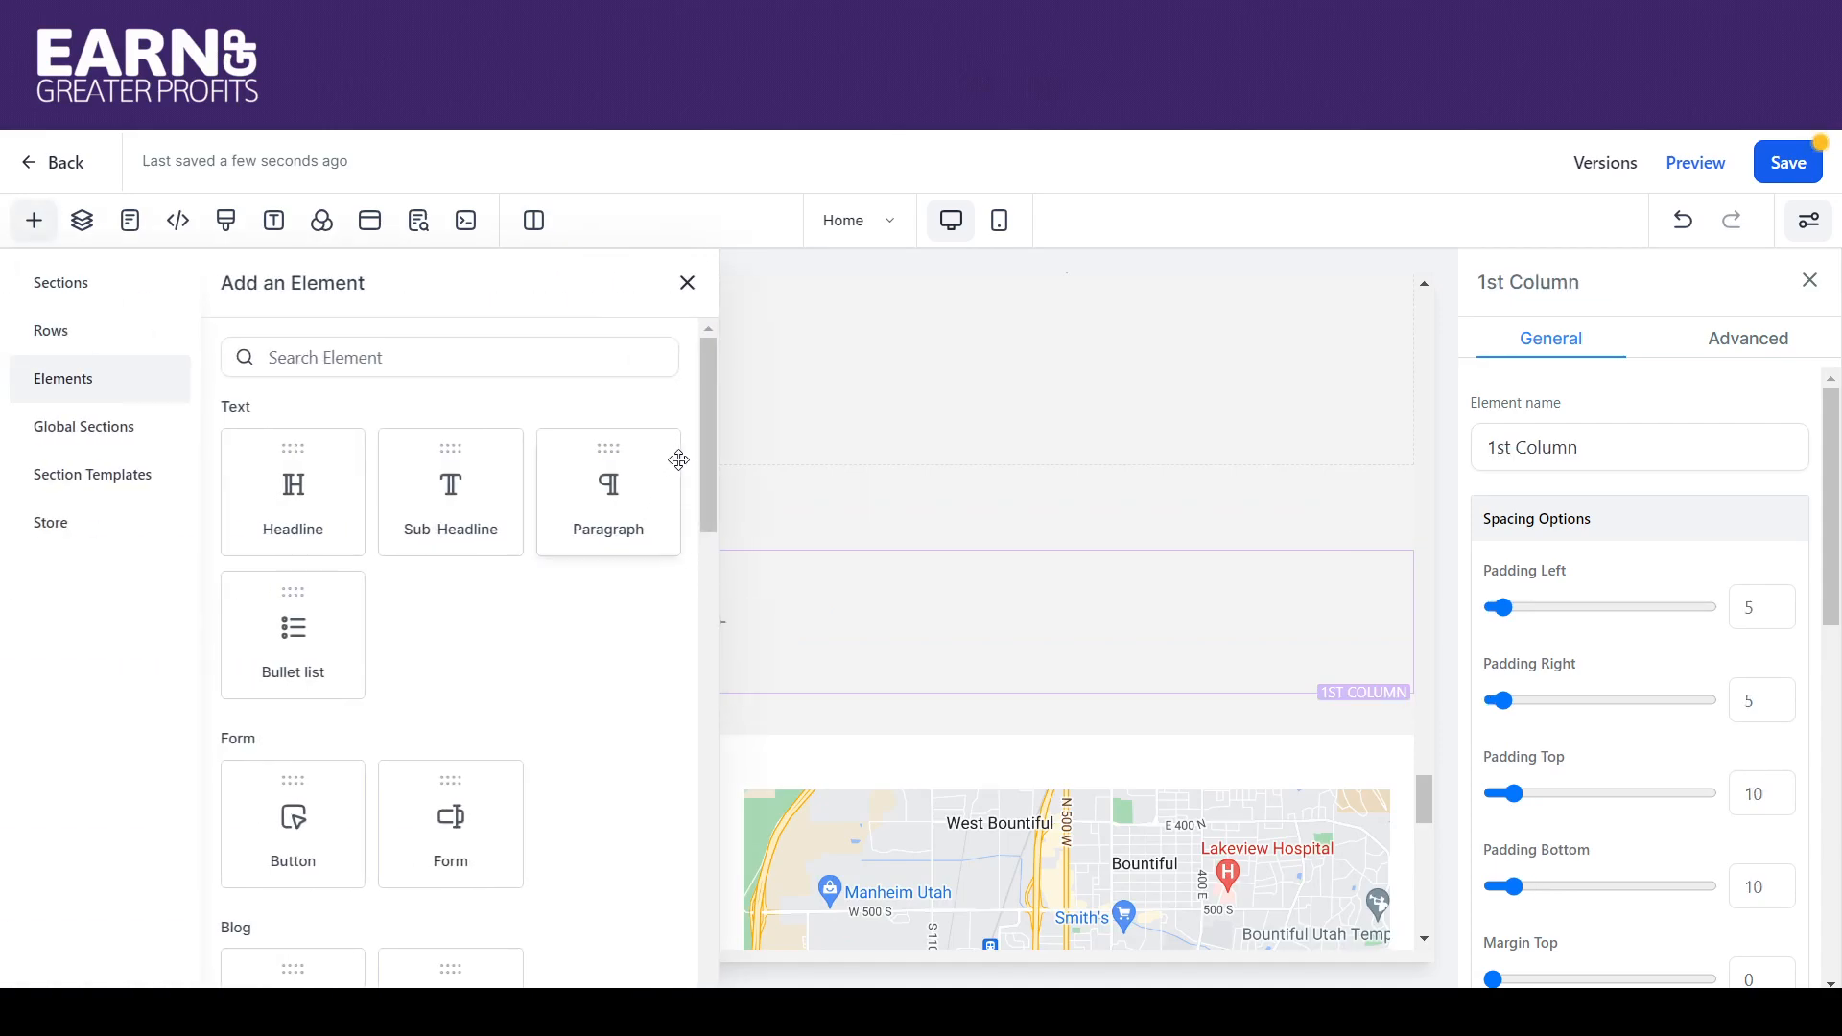
left_click_drag(708, 473, 658, 614)
left_click_drag(341, 831, 852, 575)
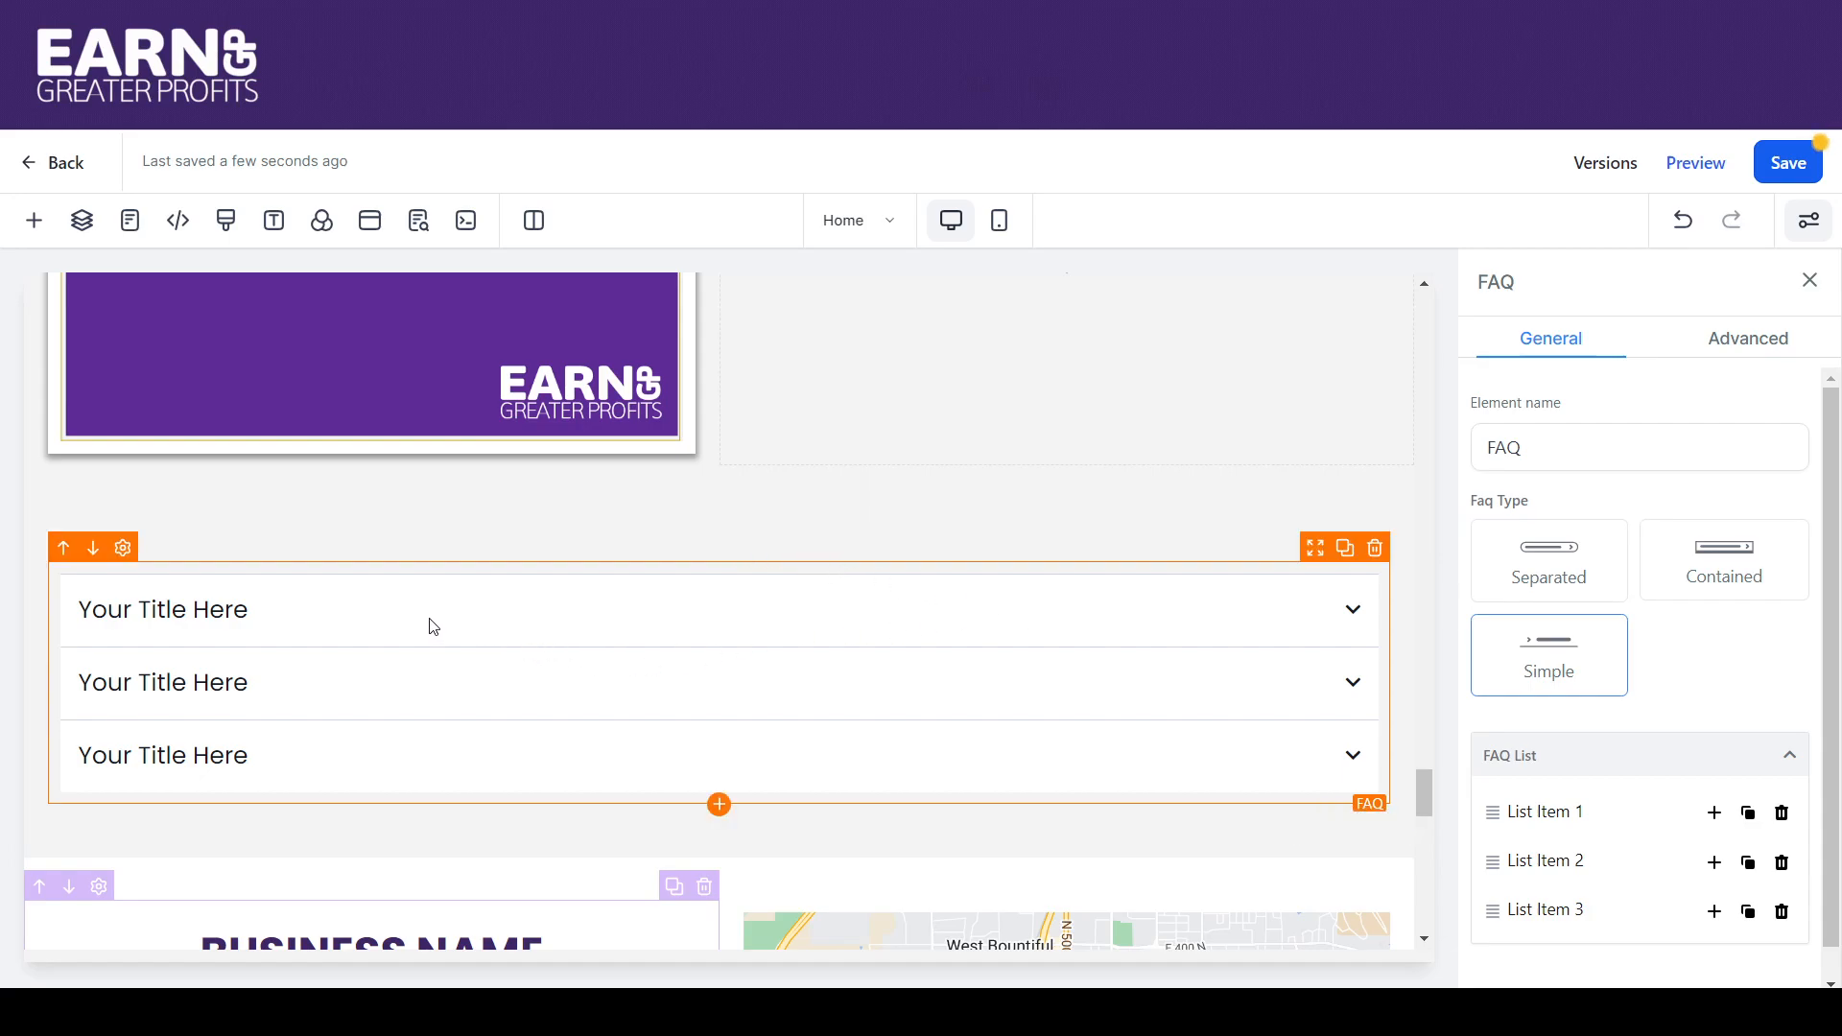
left_click(1790, 161)
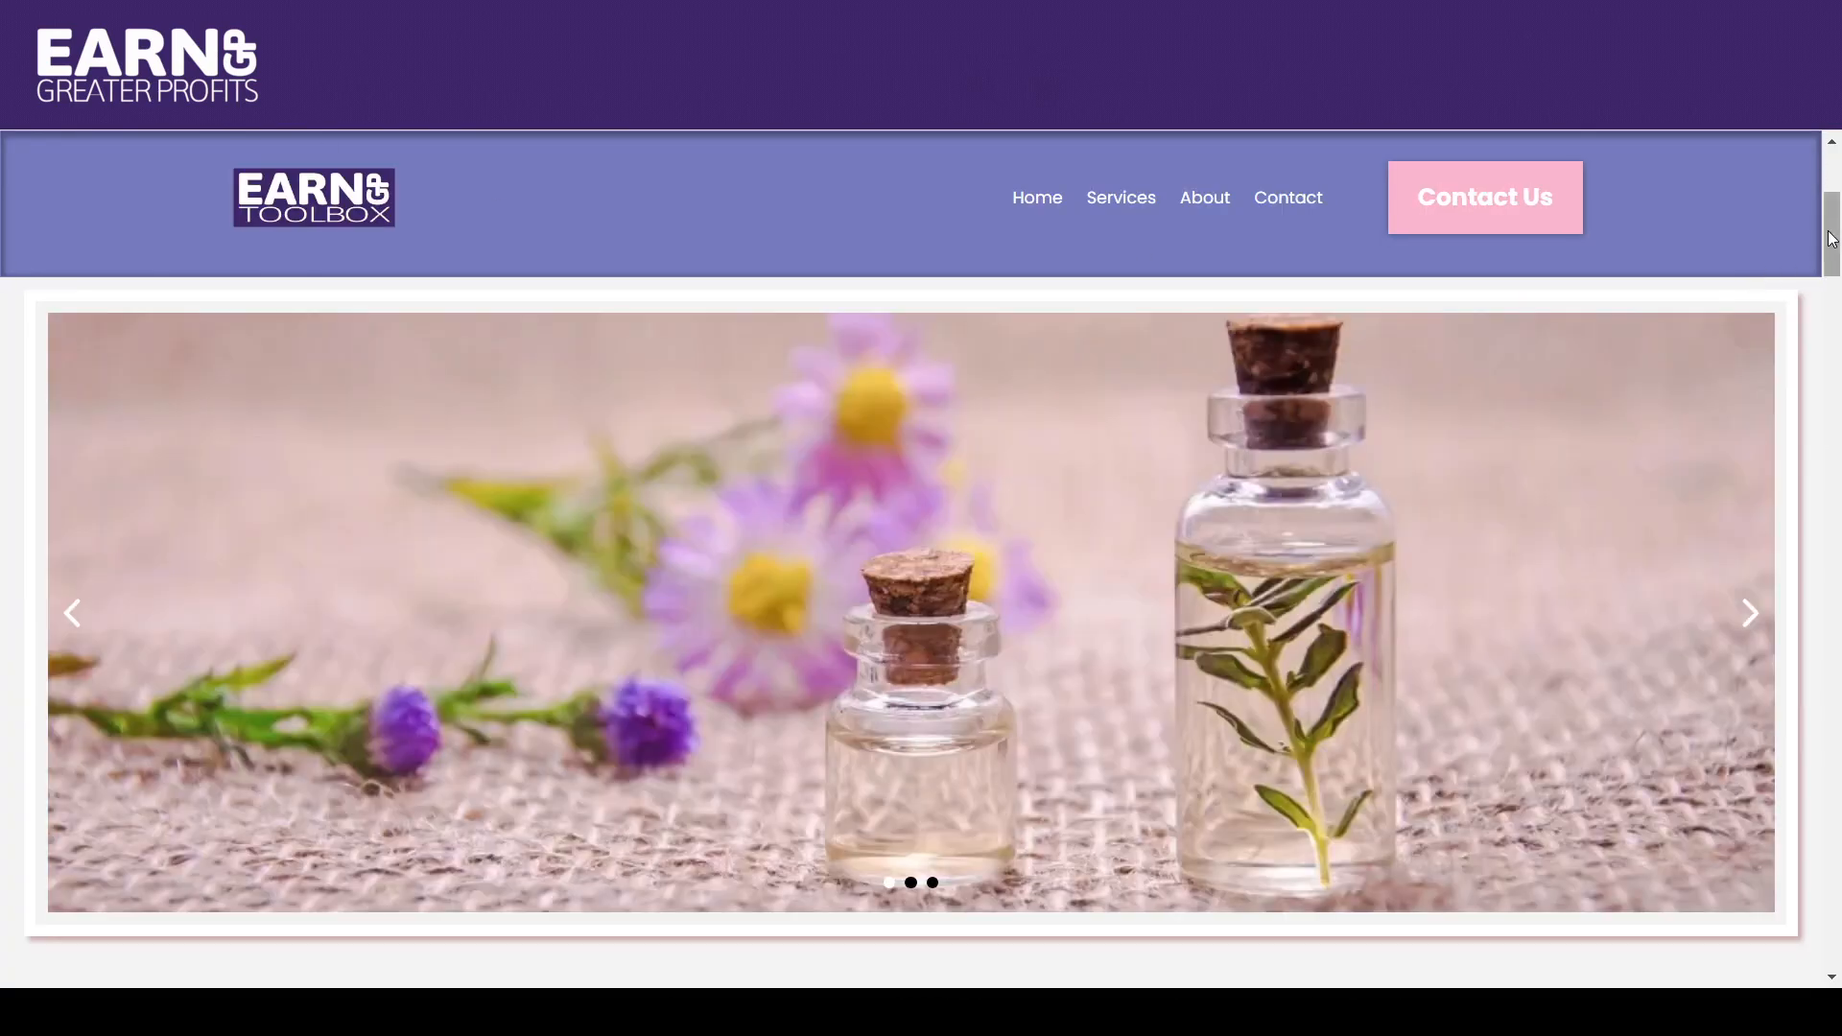
In the page preview, dismiss the pop-up form and check how the first two FAQ entries expand and collapse.
left_click_drag(1832, 230, 1839, 851)
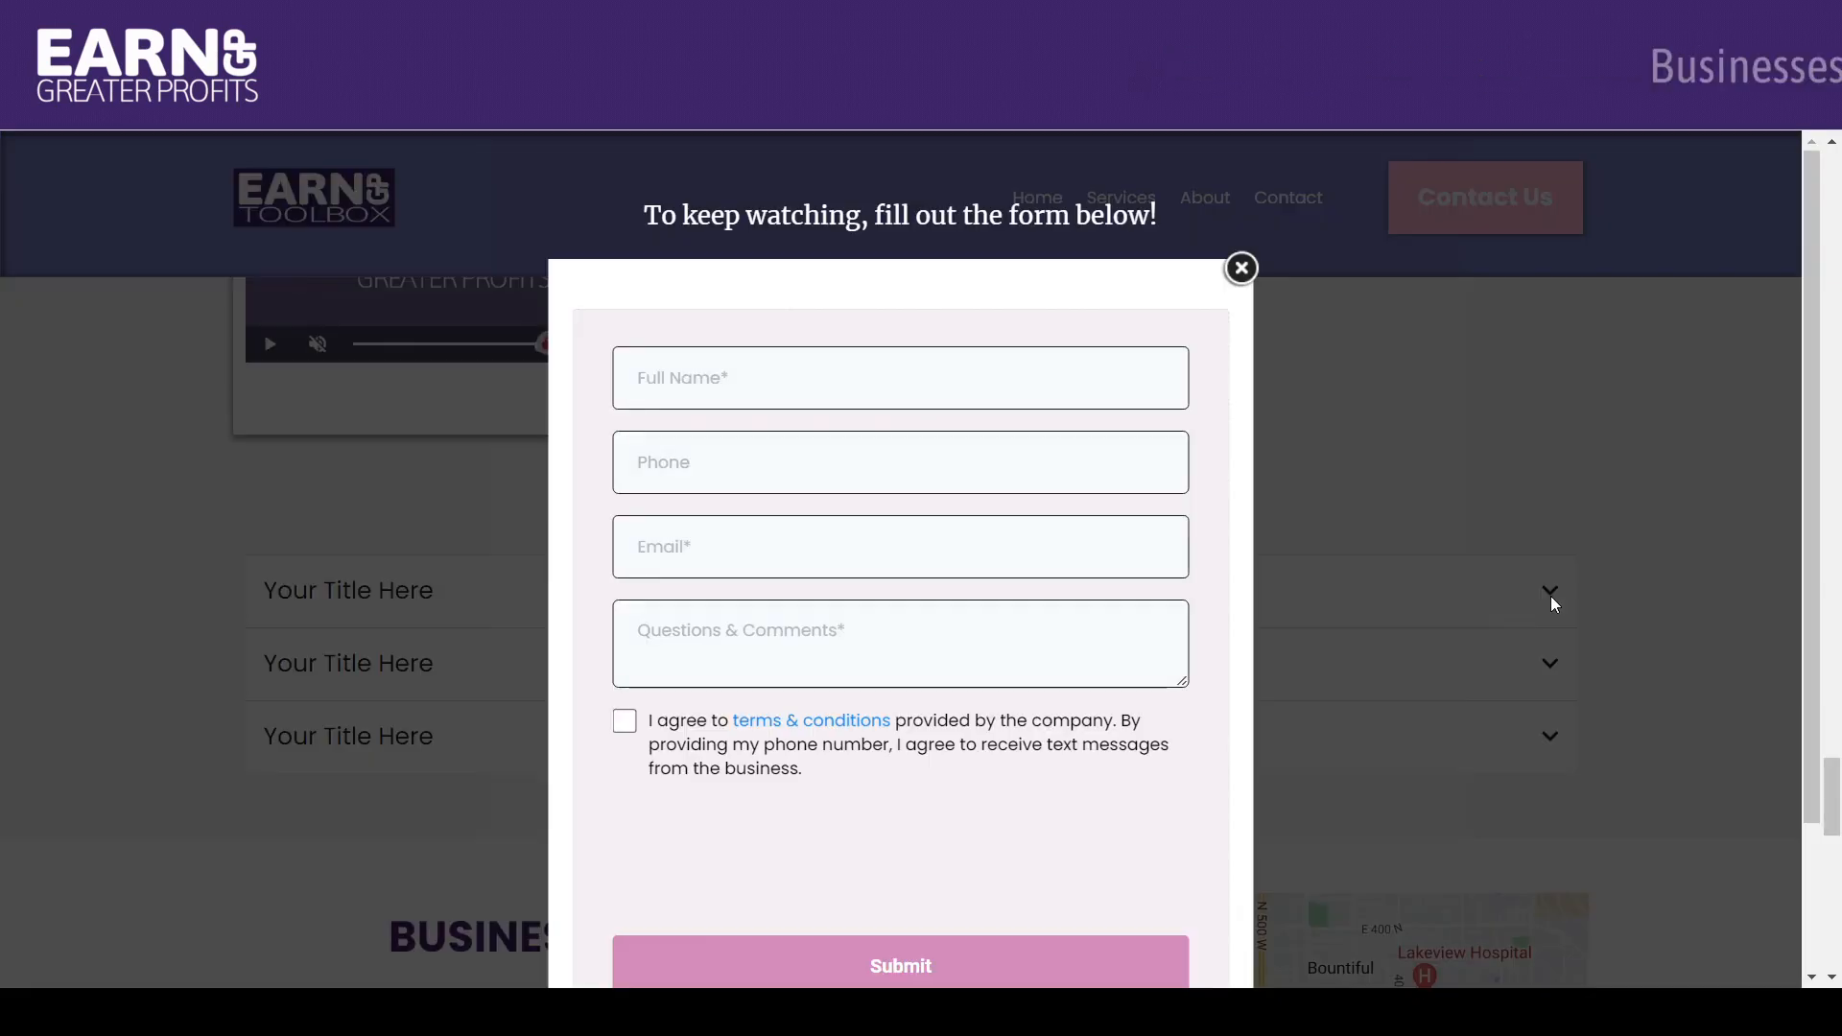
left_click(1246, 268)
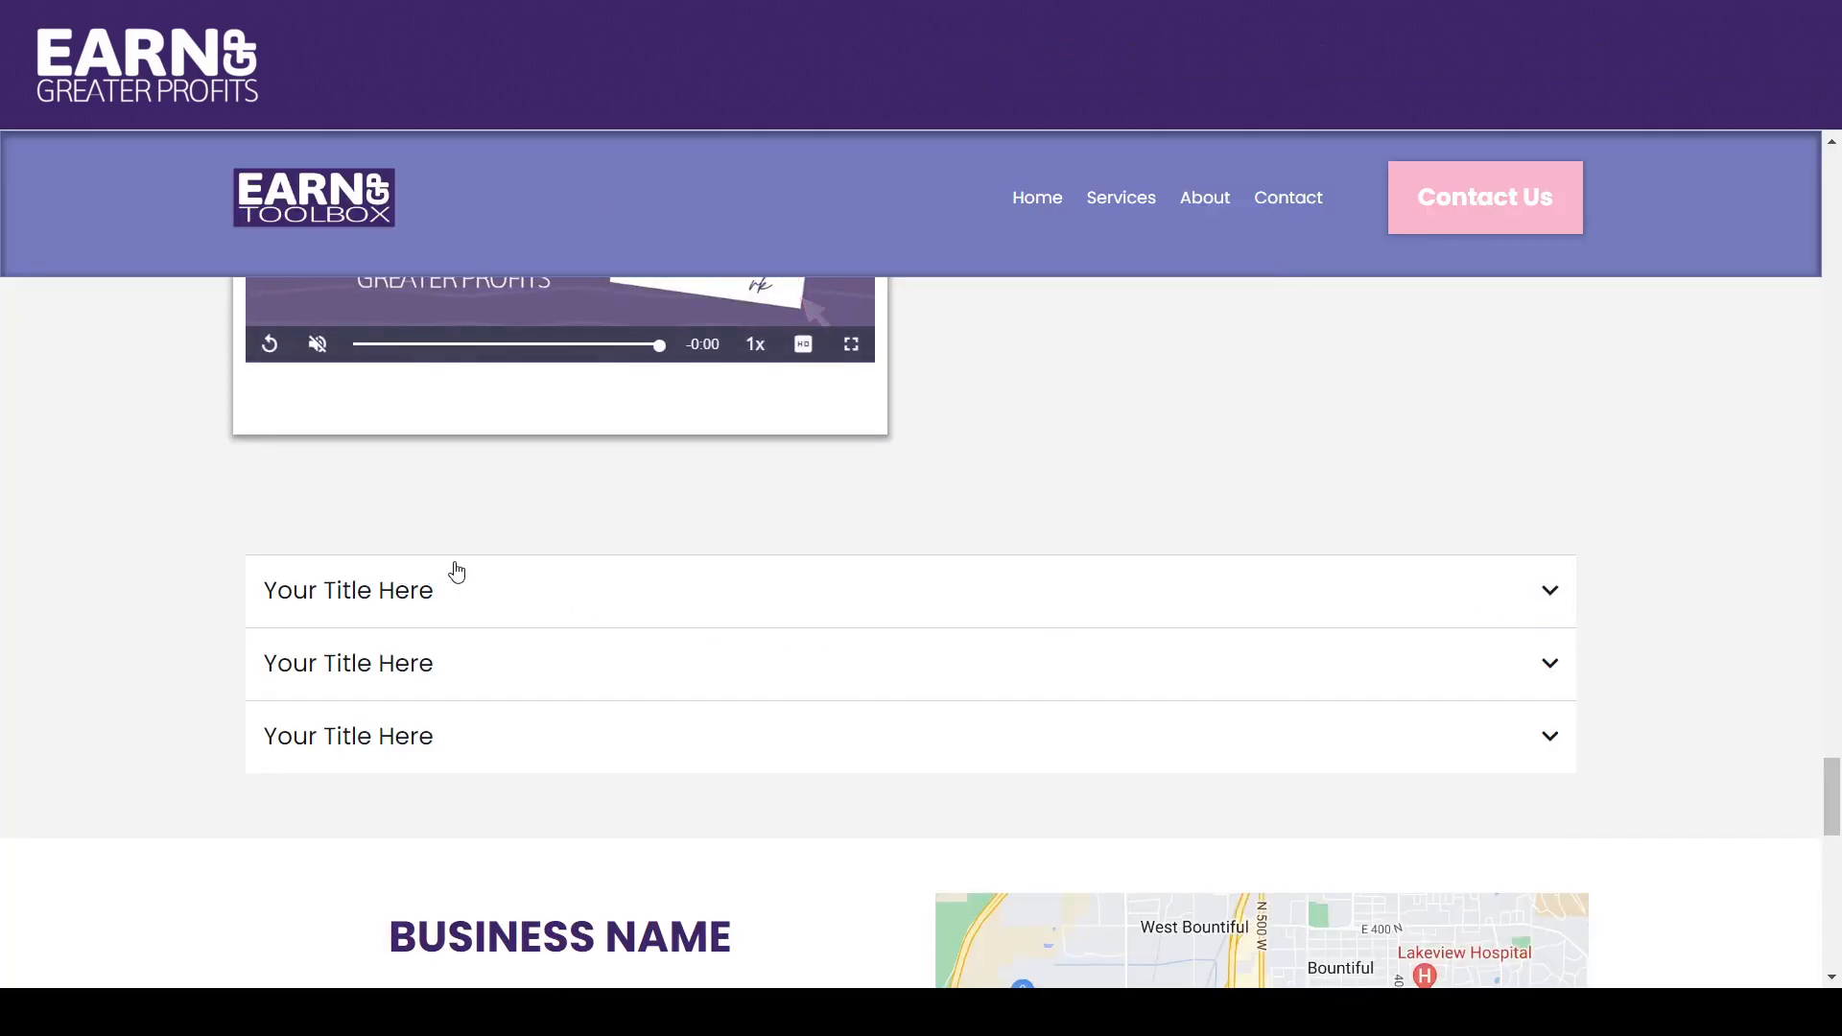
left_click(1551, 594)
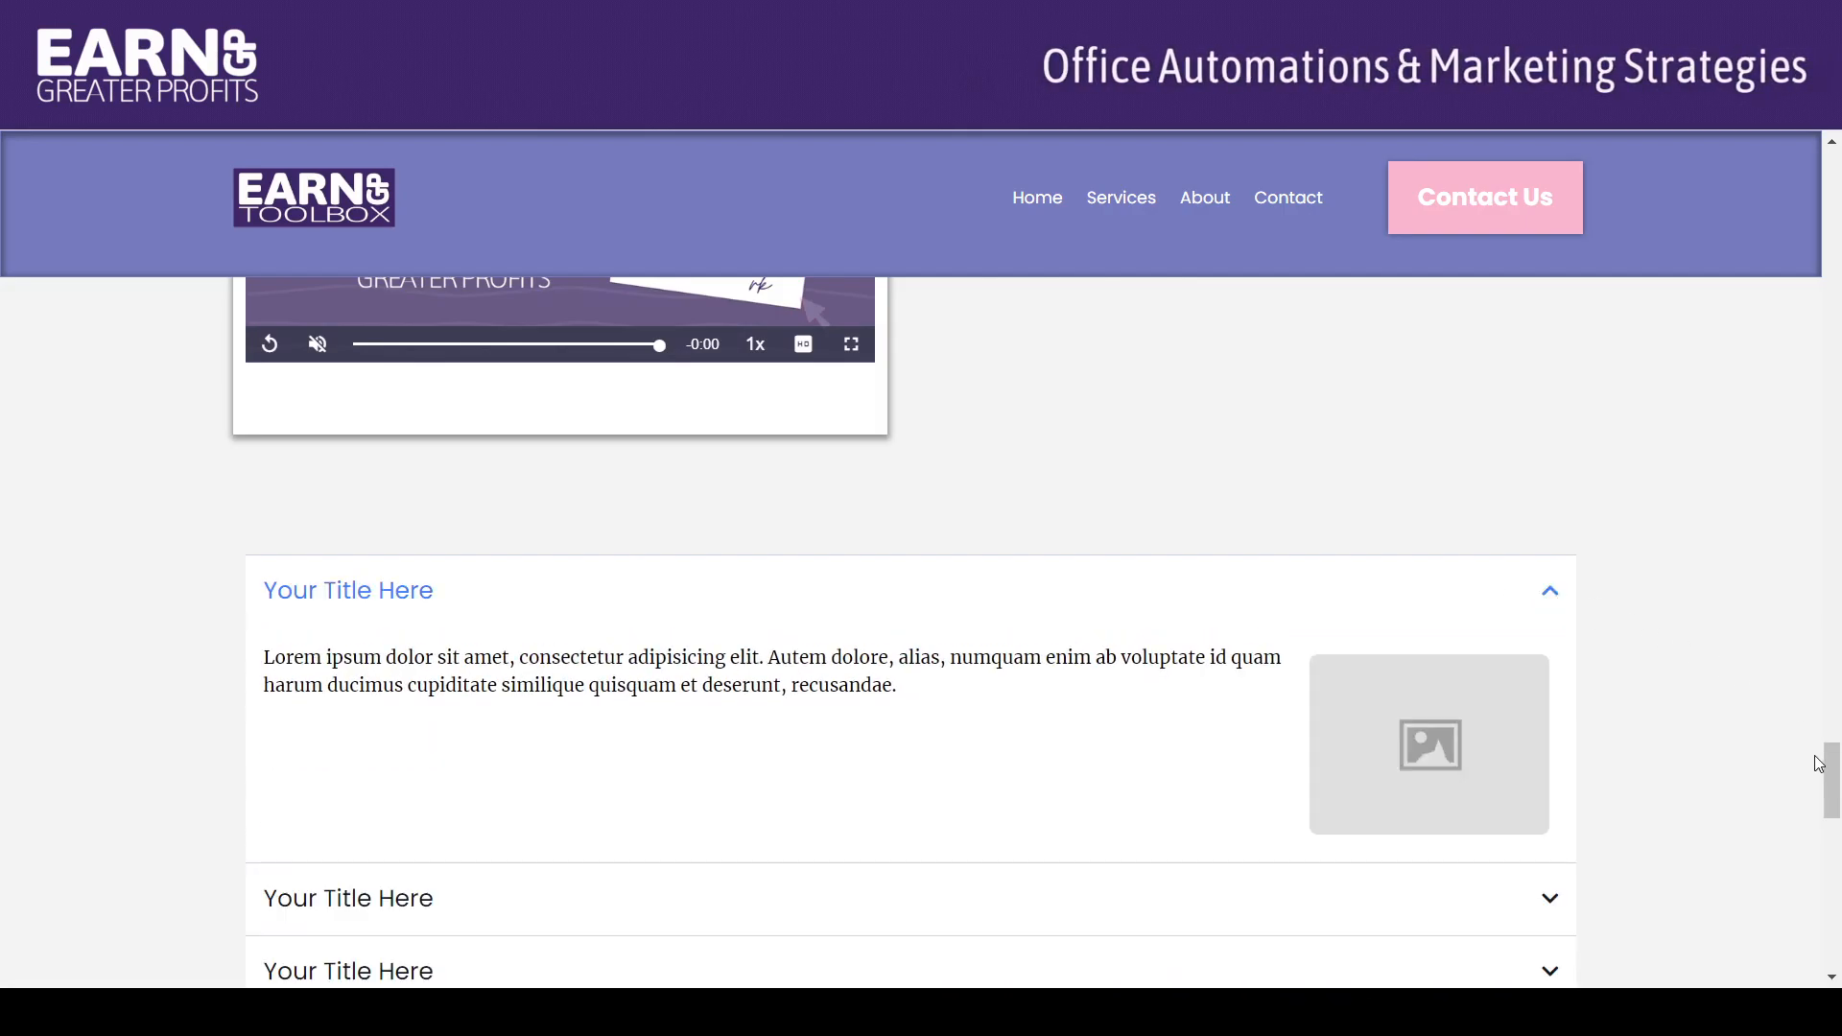
scroll(1827, 773, "down", 2)
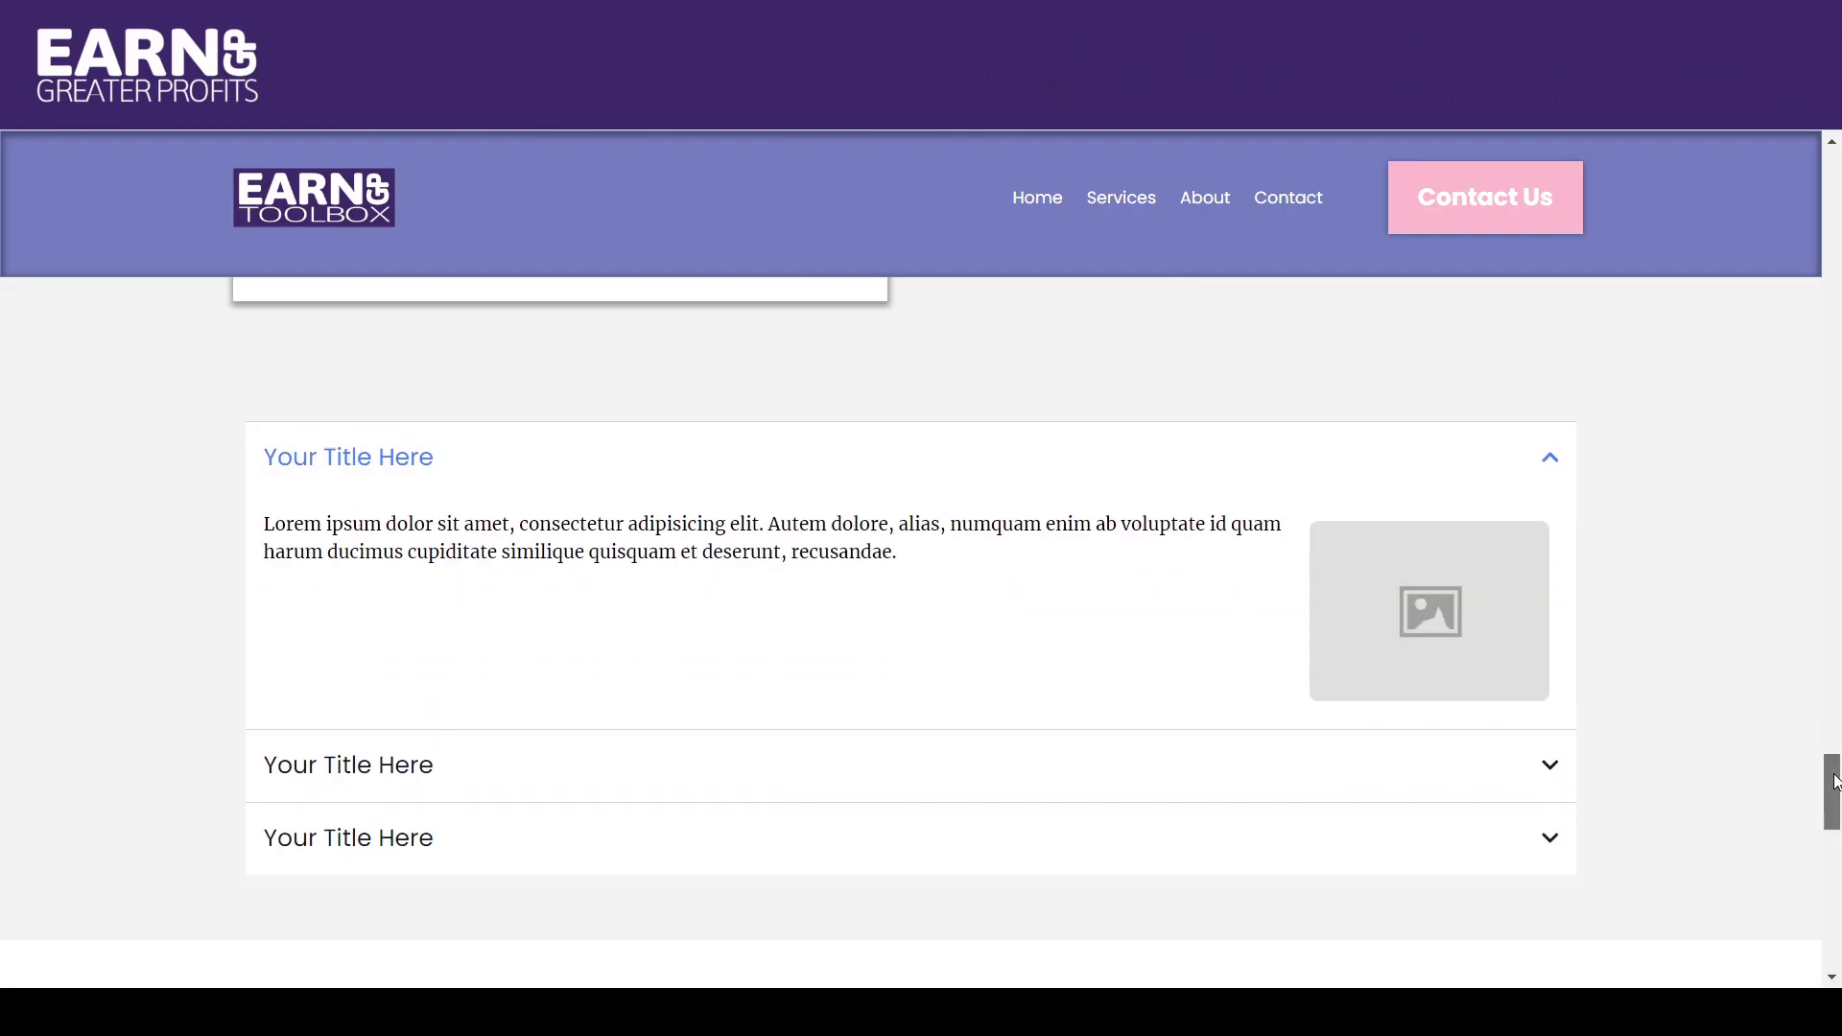
left_click(1551, 451)
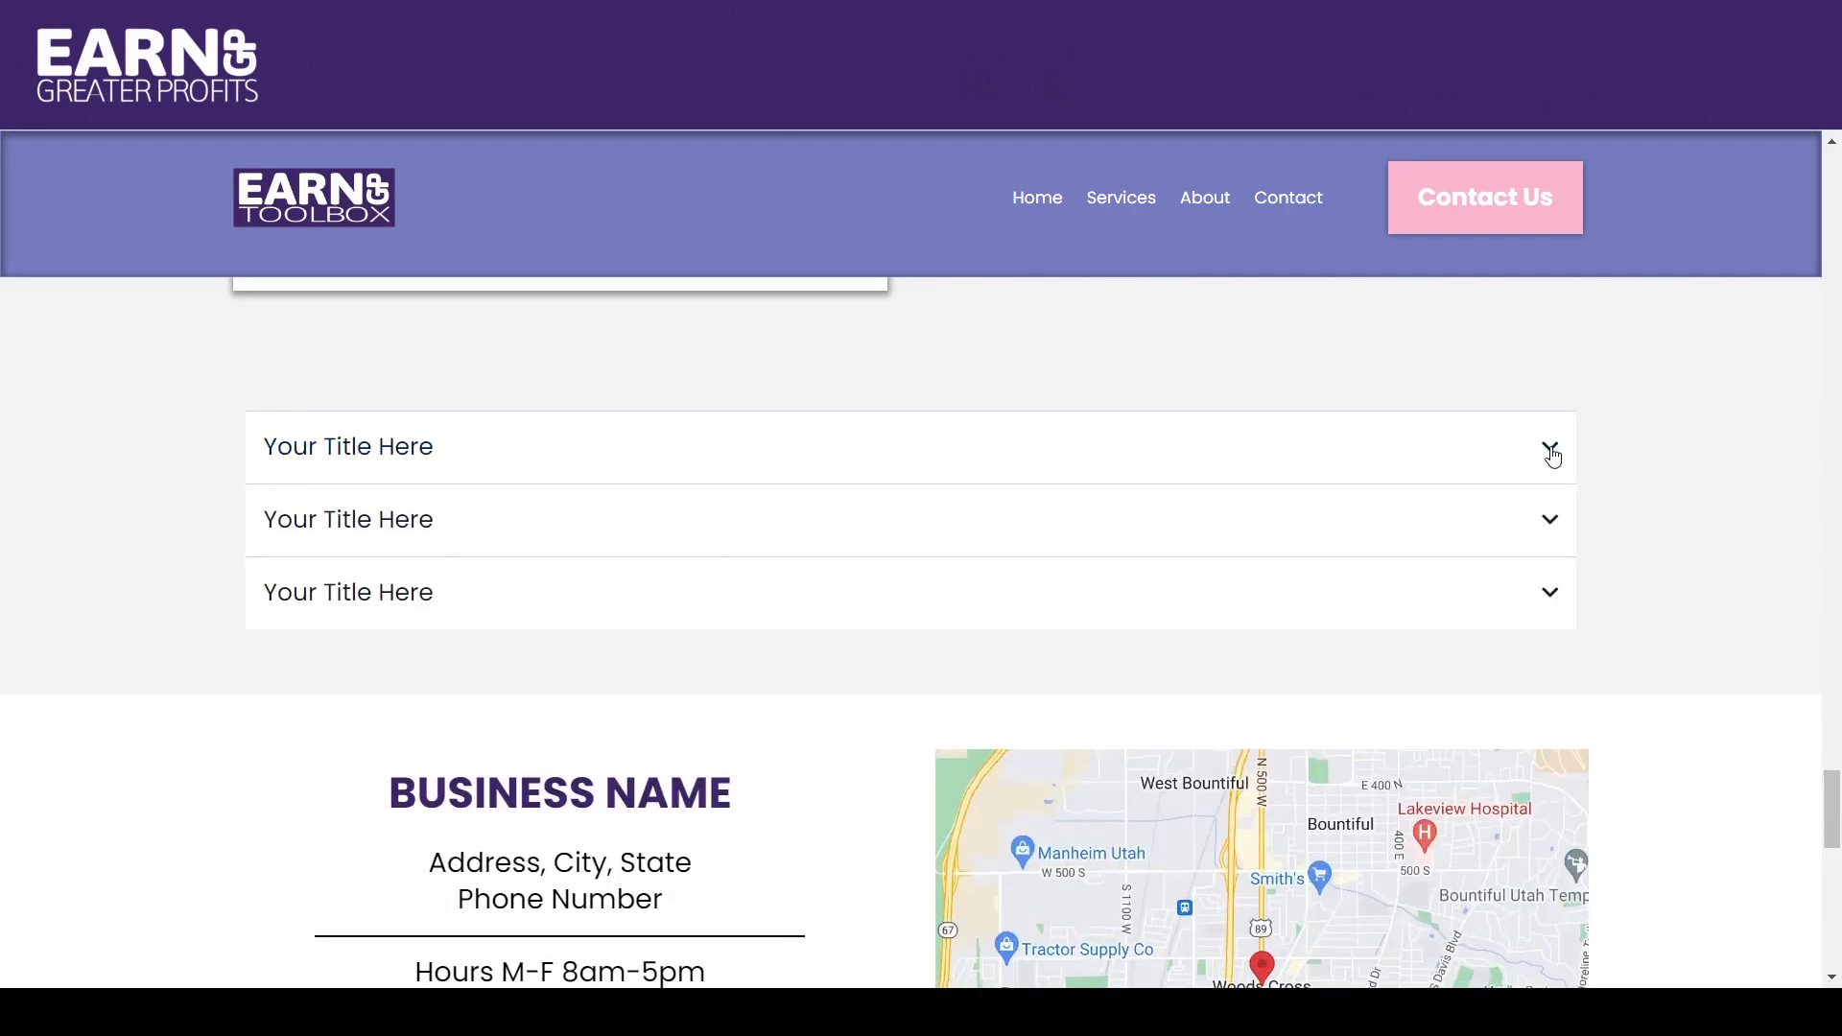
left_click(1551, 522)
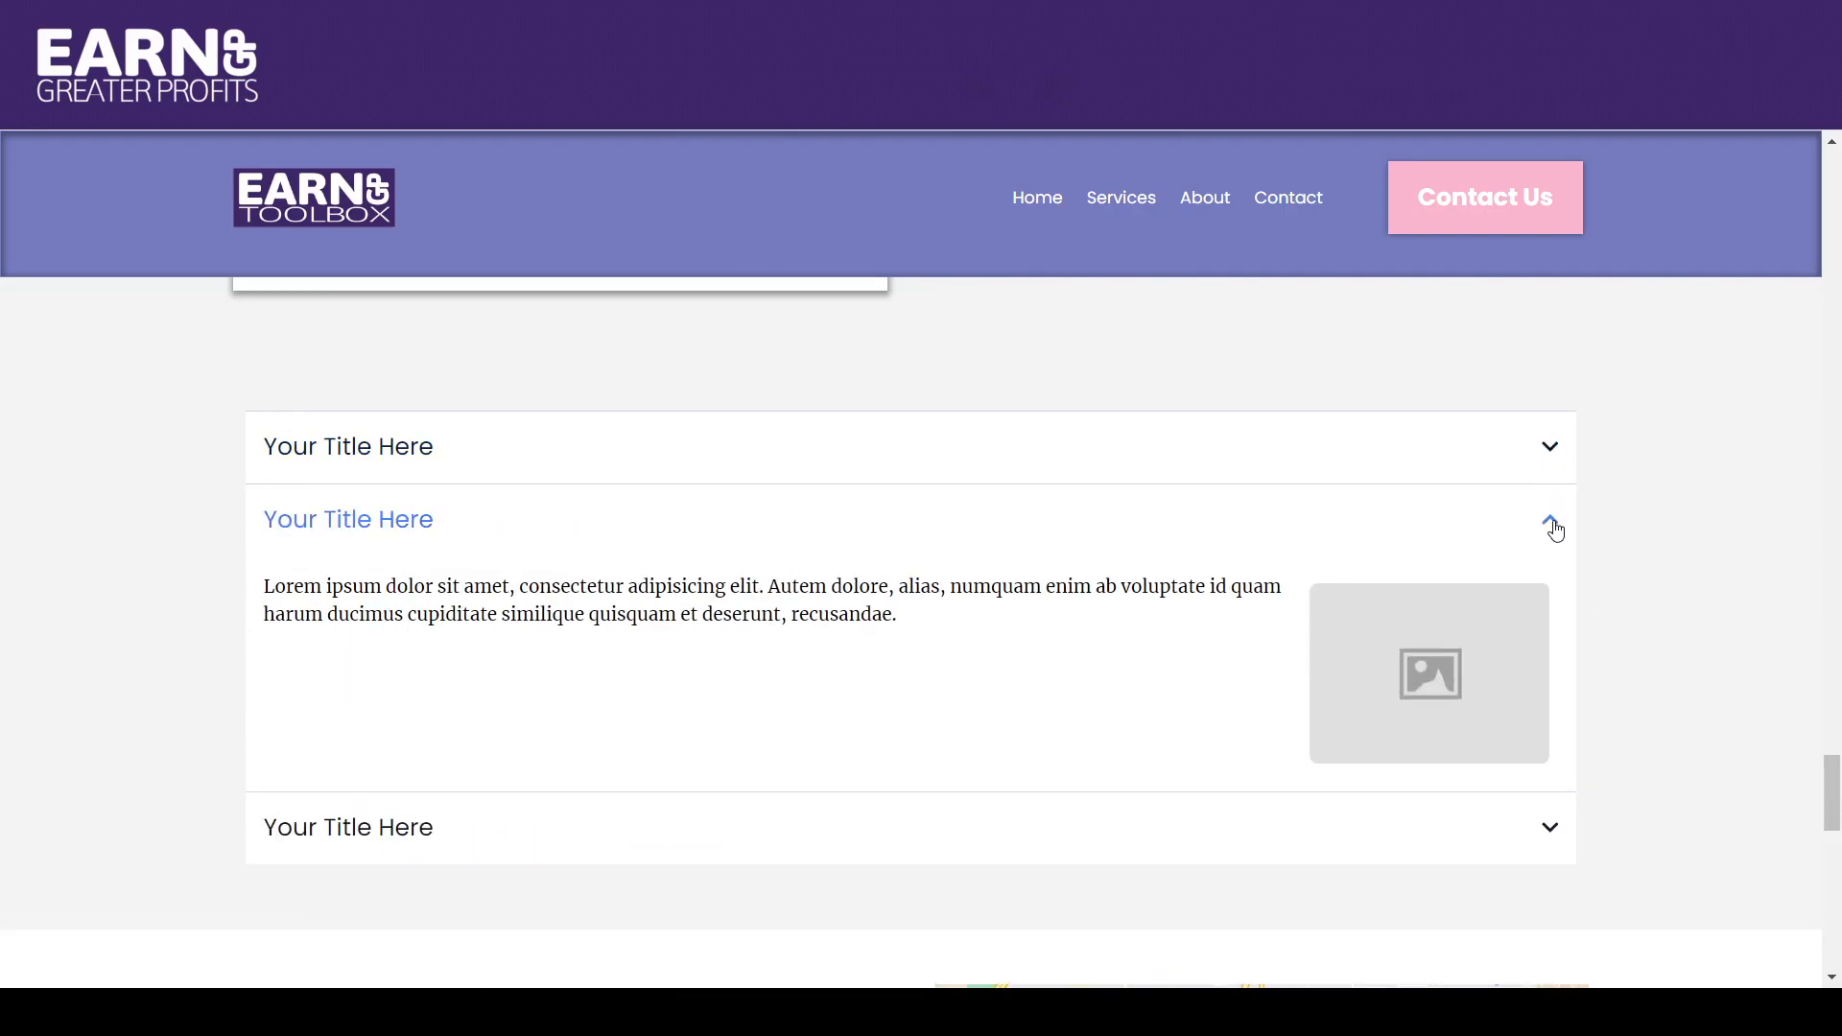
left_click(1551, 523)
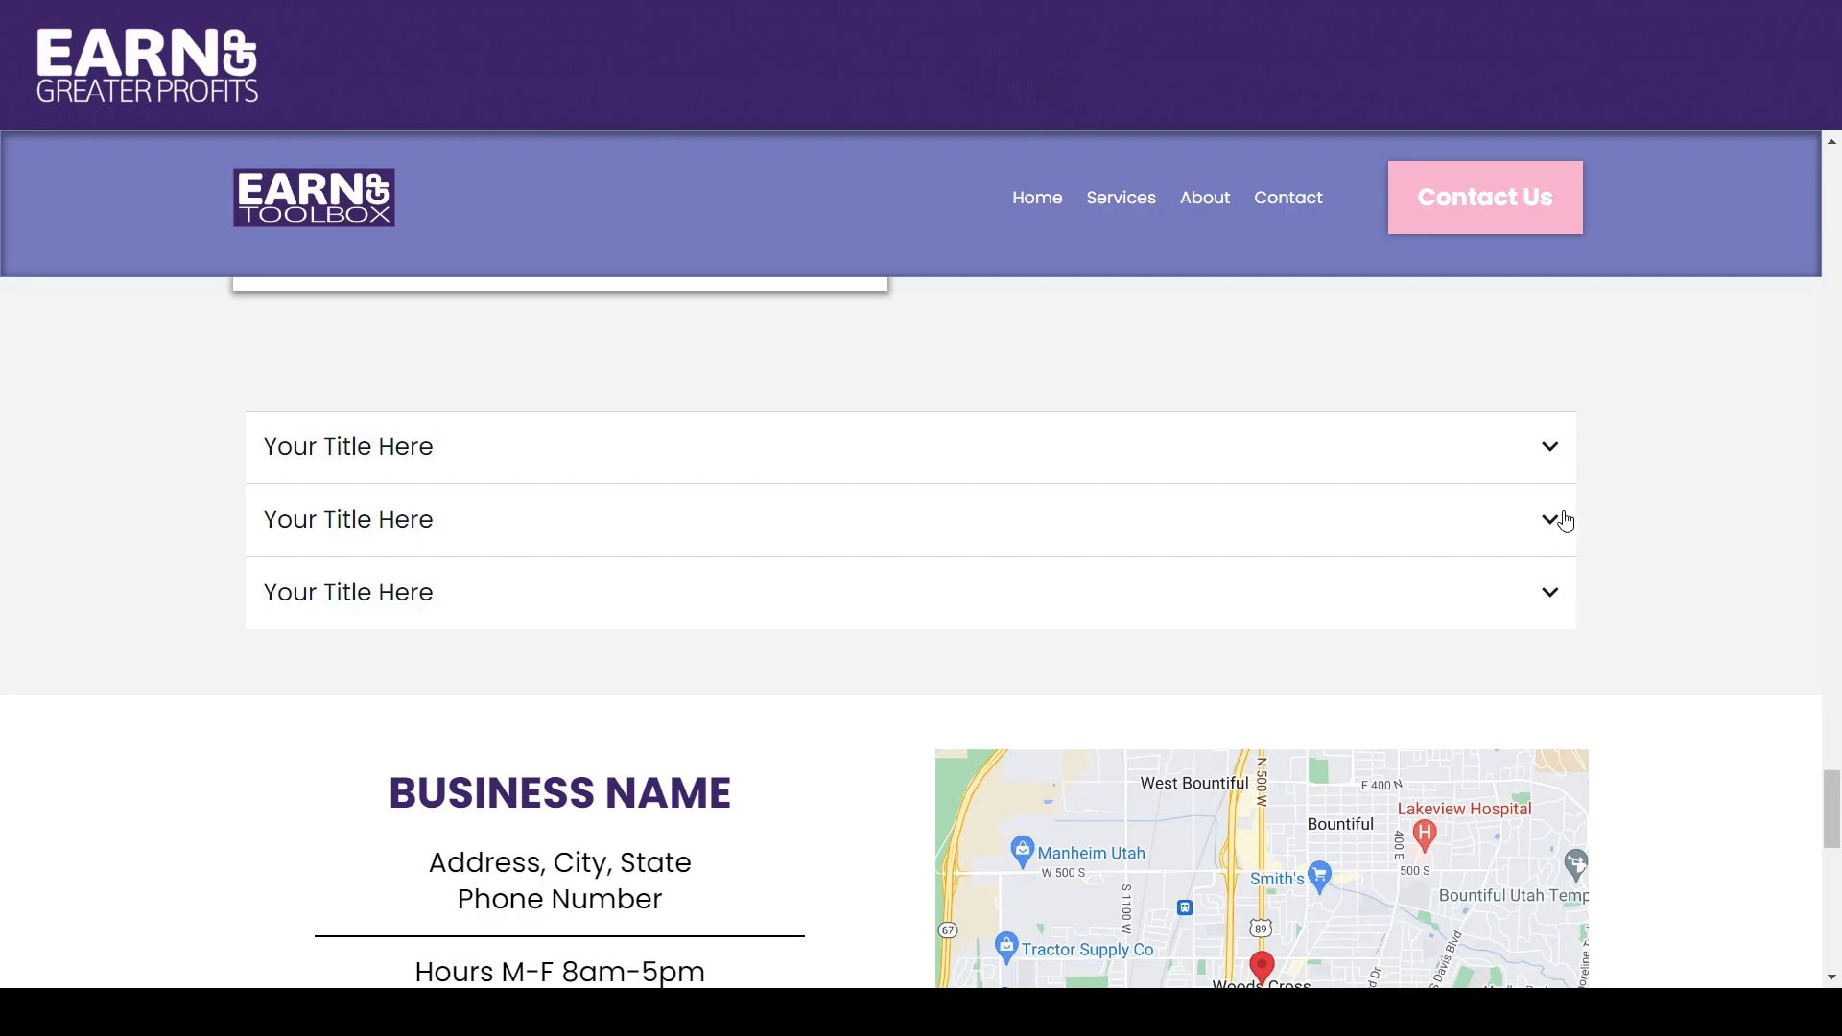
Expand the first FAQ entry in the preview, view its image enlarged, and collapse the entry again.
left_click(1556, 451)
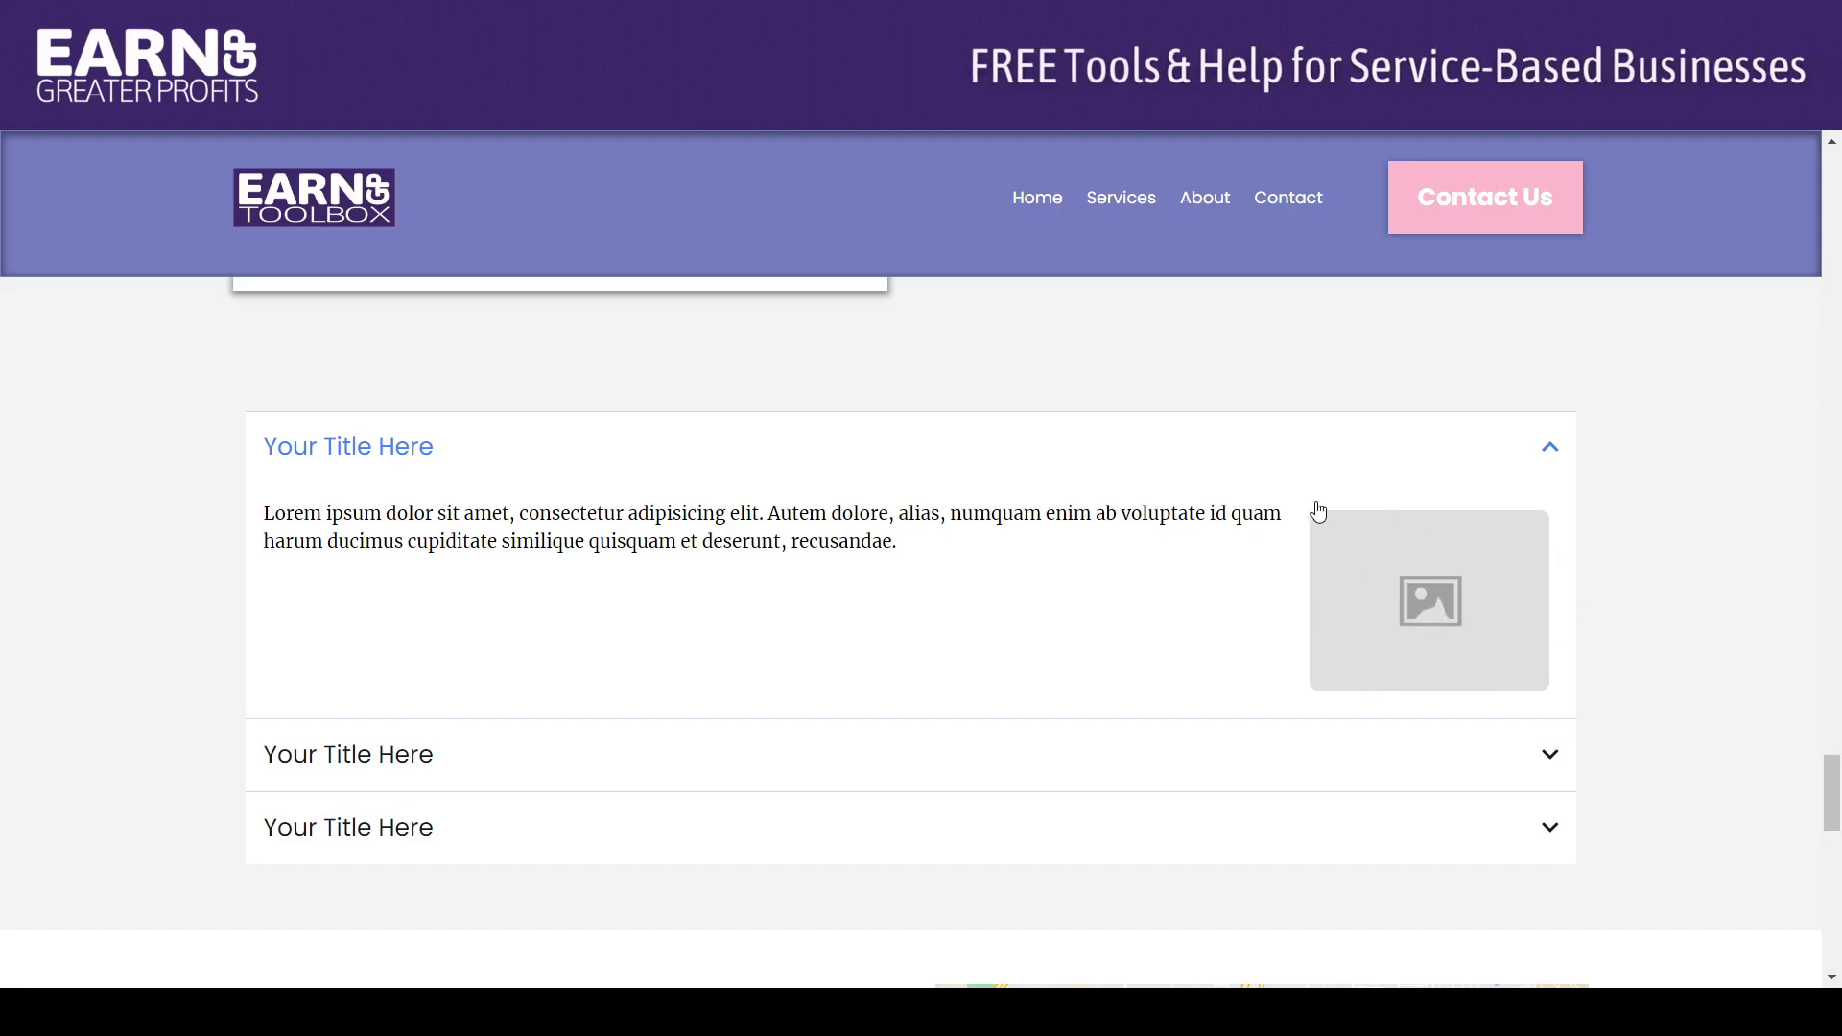
left_click(1429, 619)
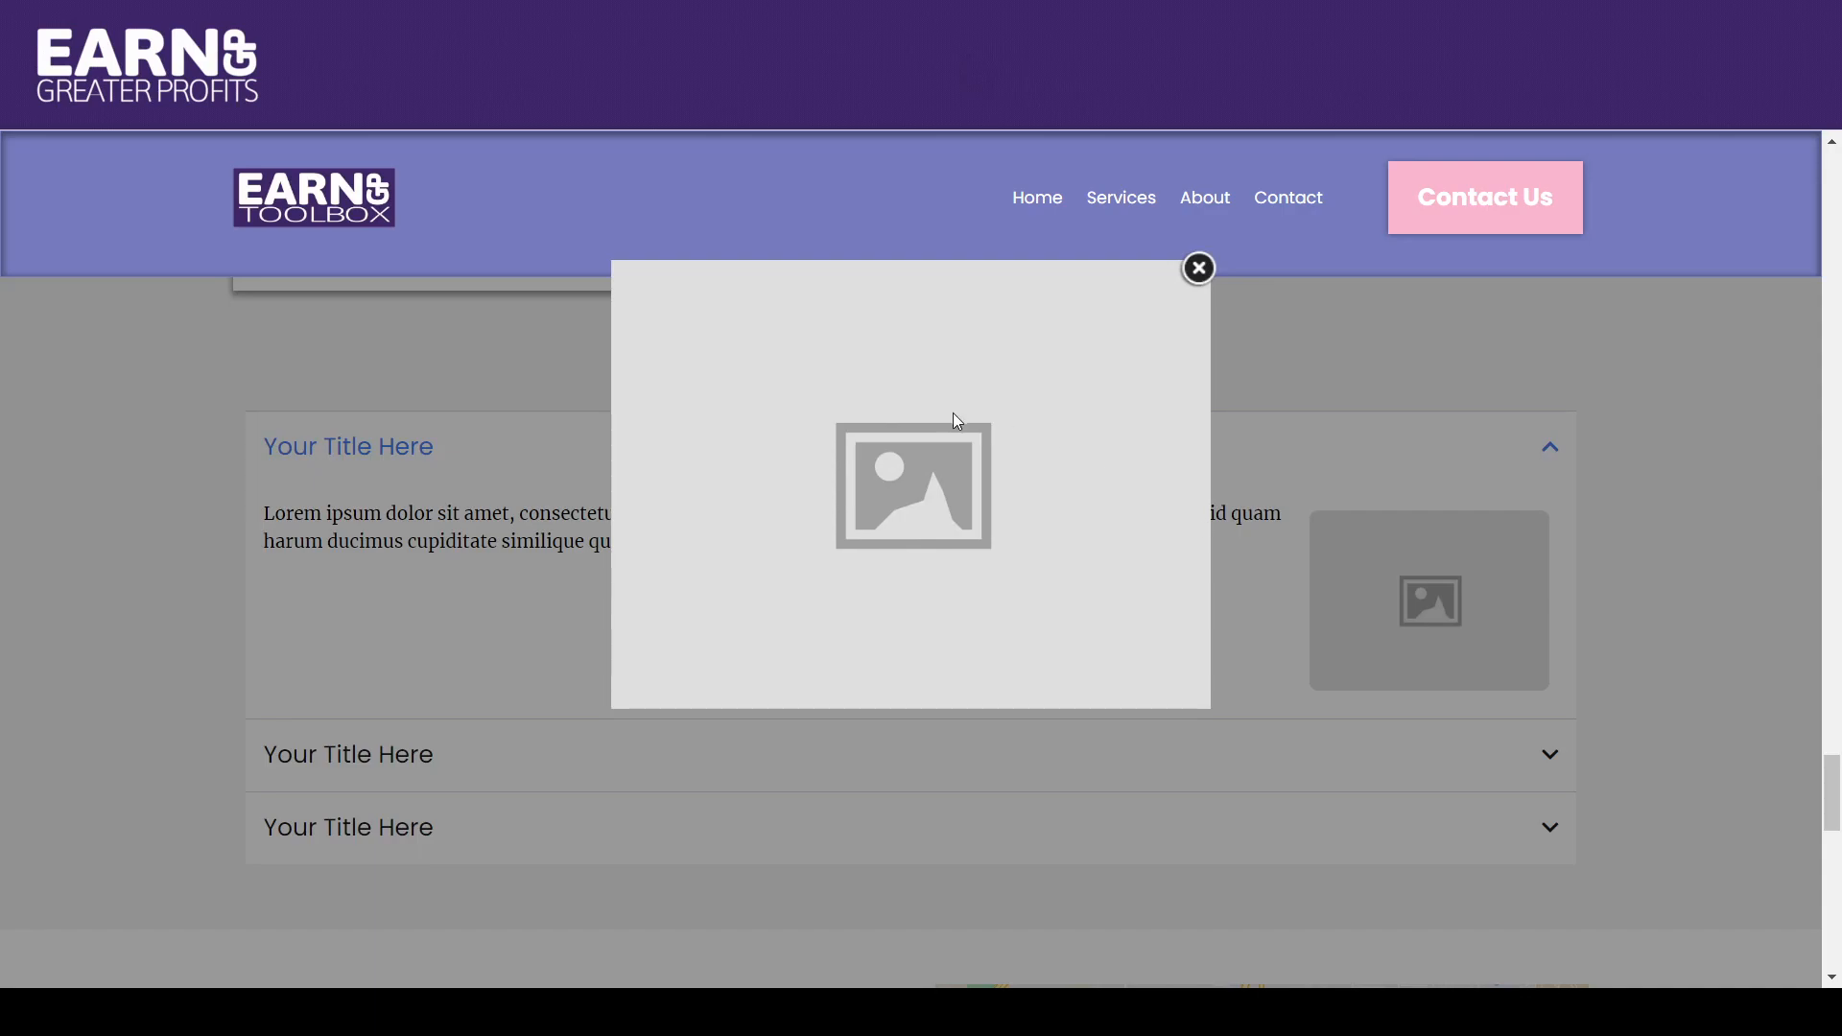
left_click(1199, 268)
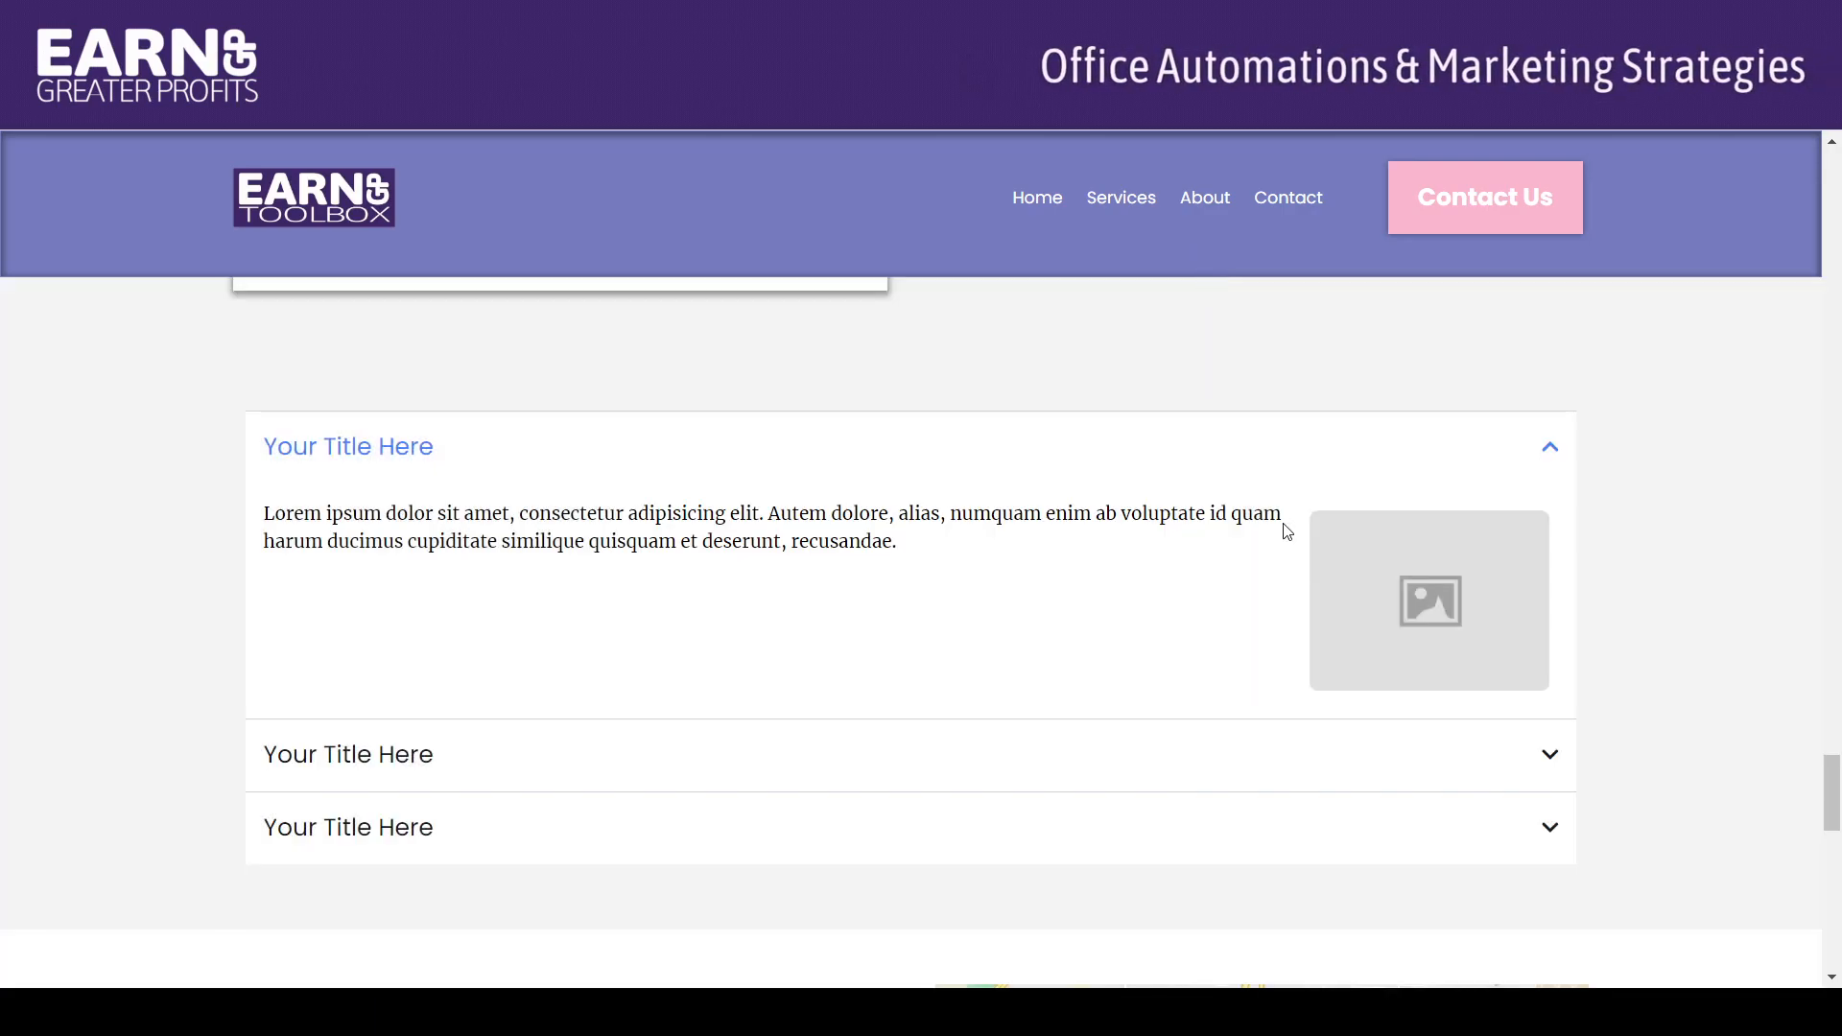
left_click(1548, 453)
left_click(1548, 453)
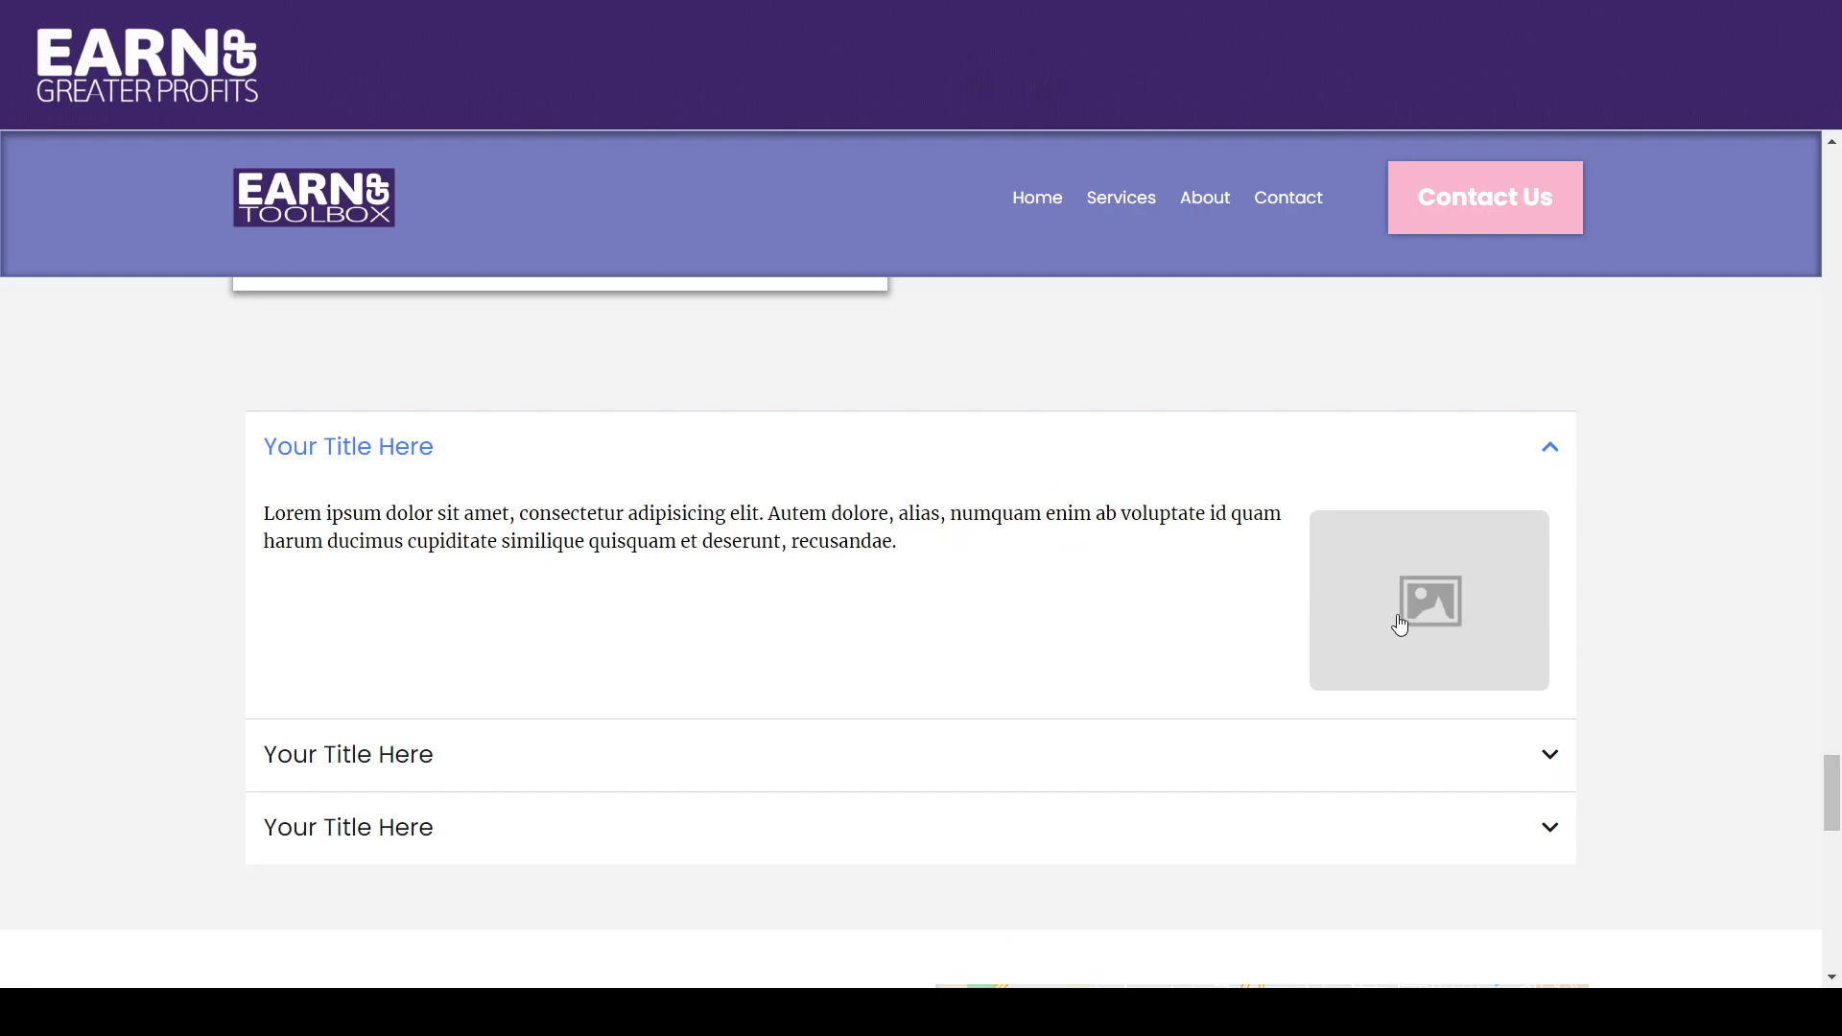
left_click(1425, 610)
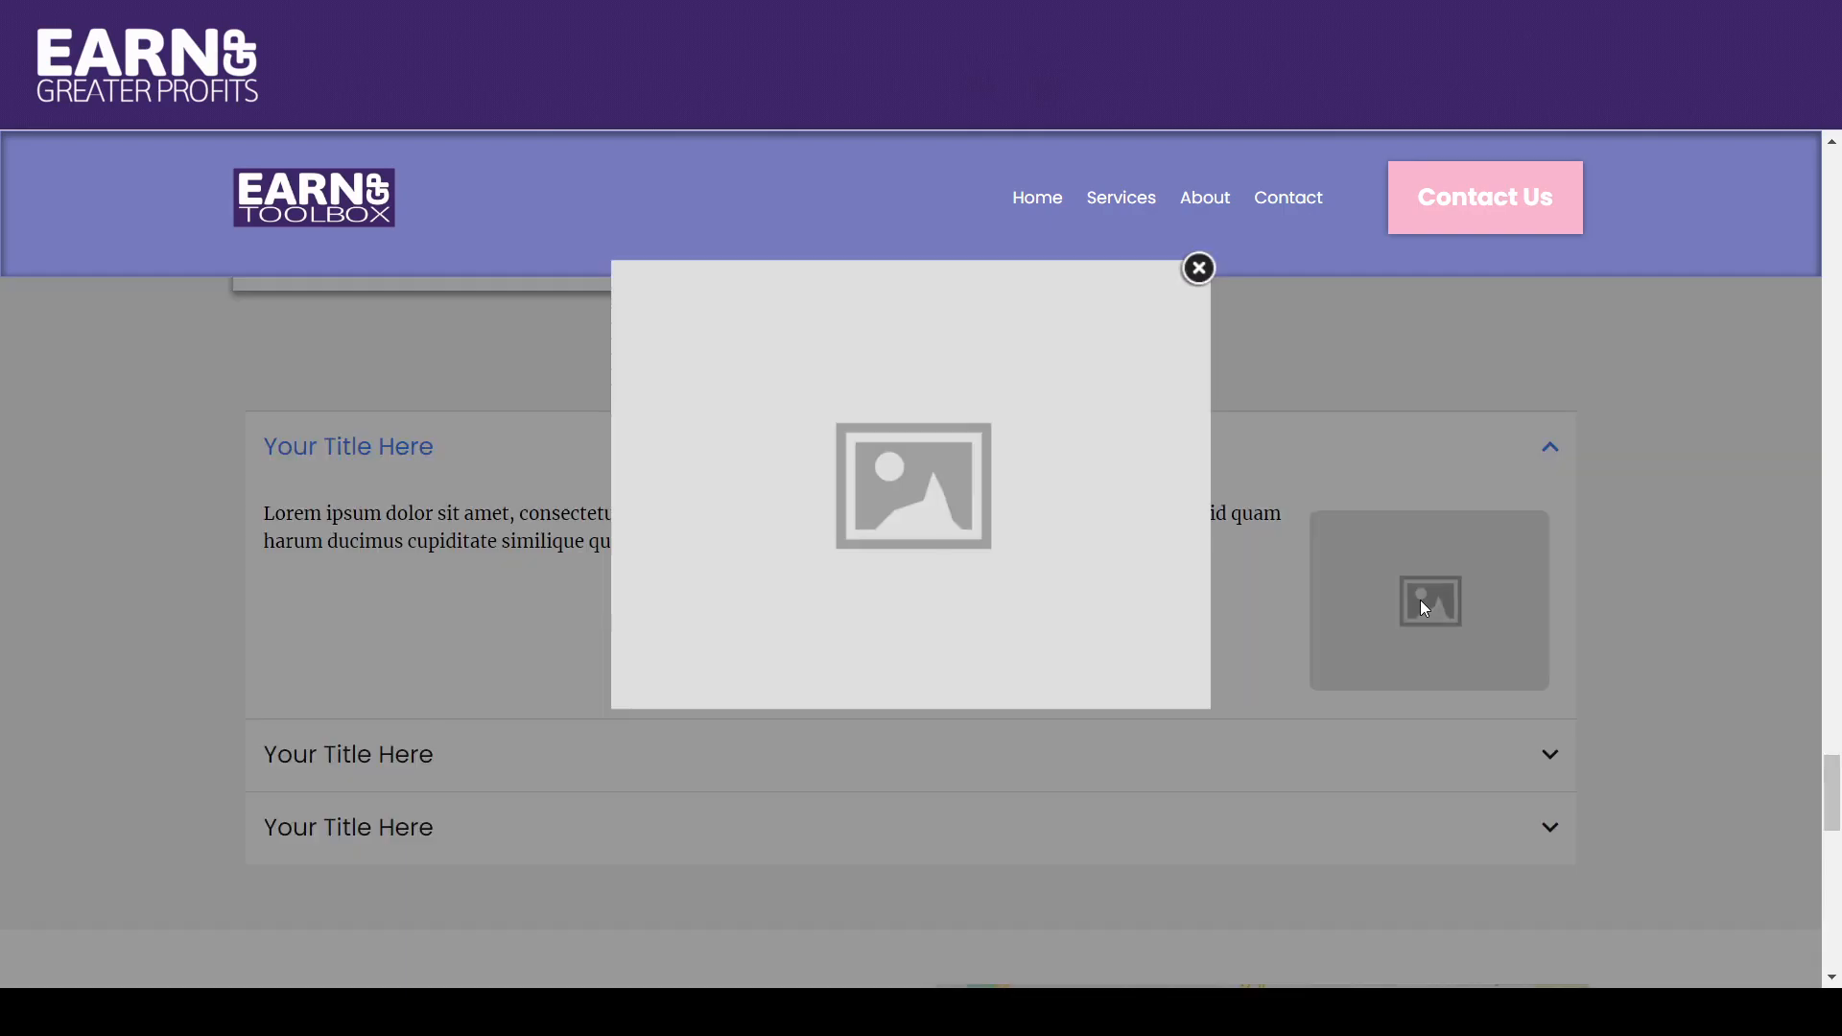
left_click(1198, 269)
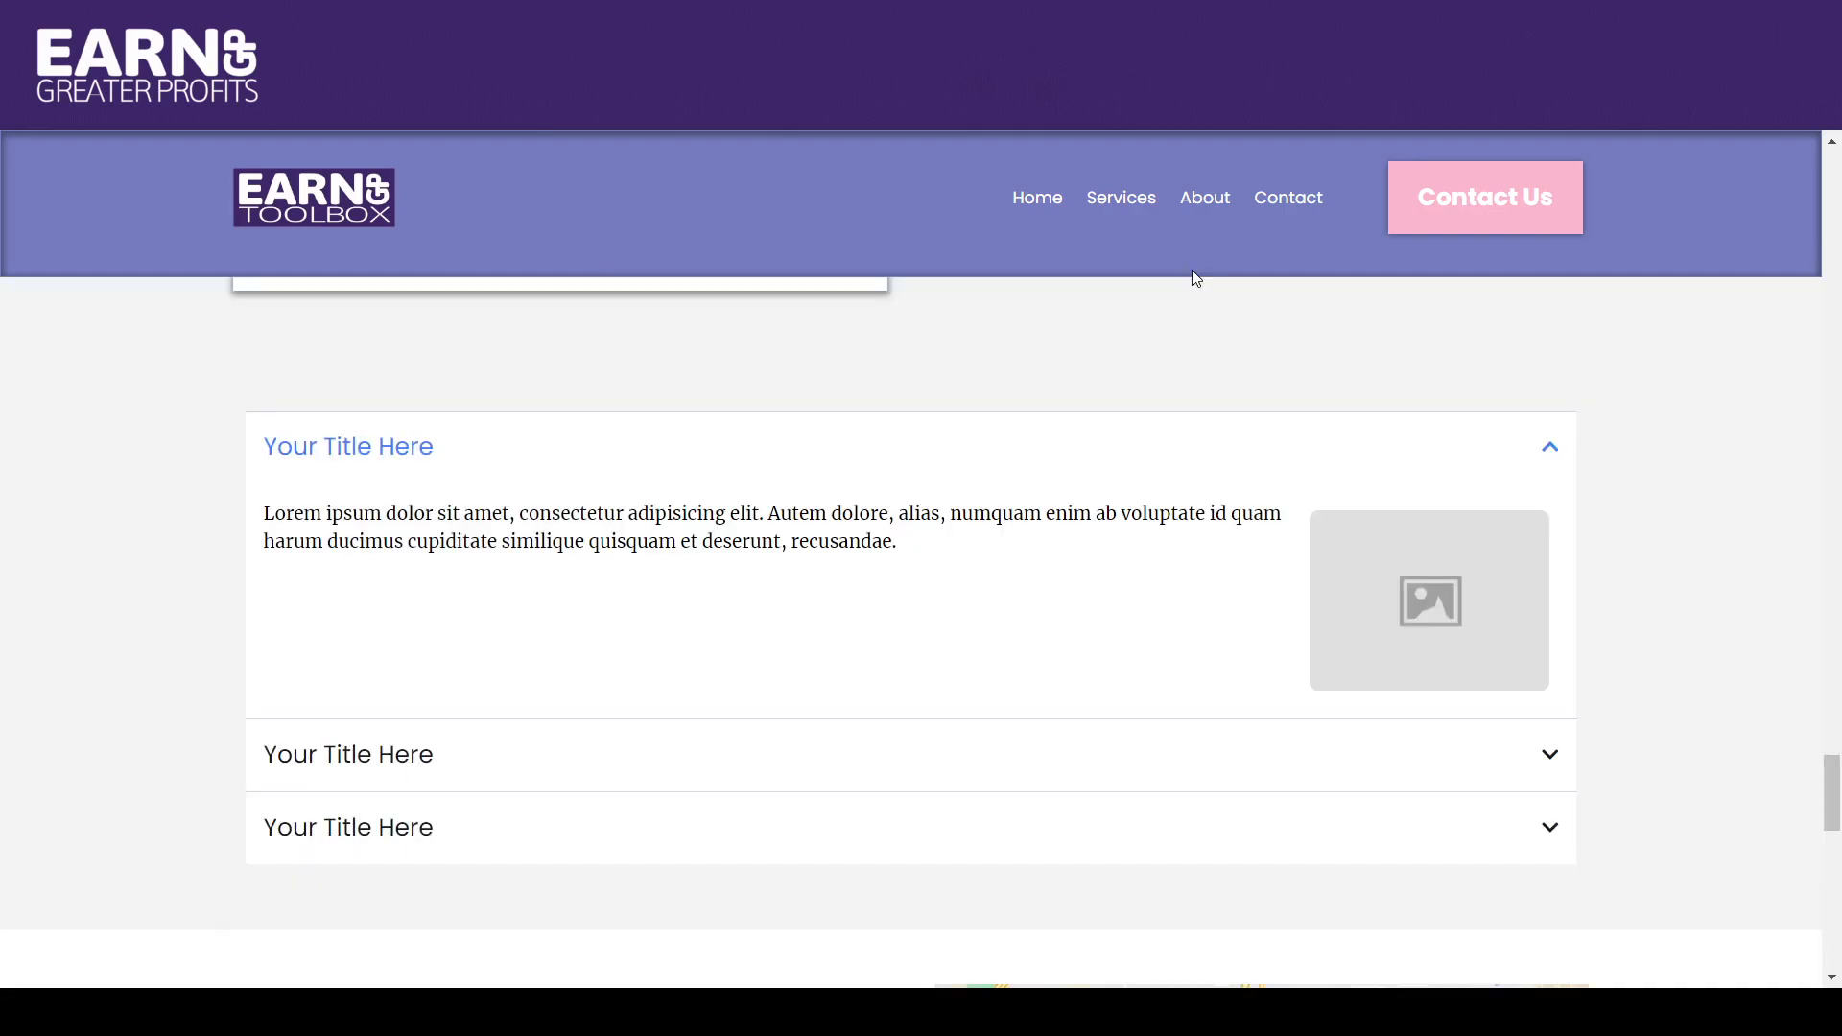
left_click(1549, 453)
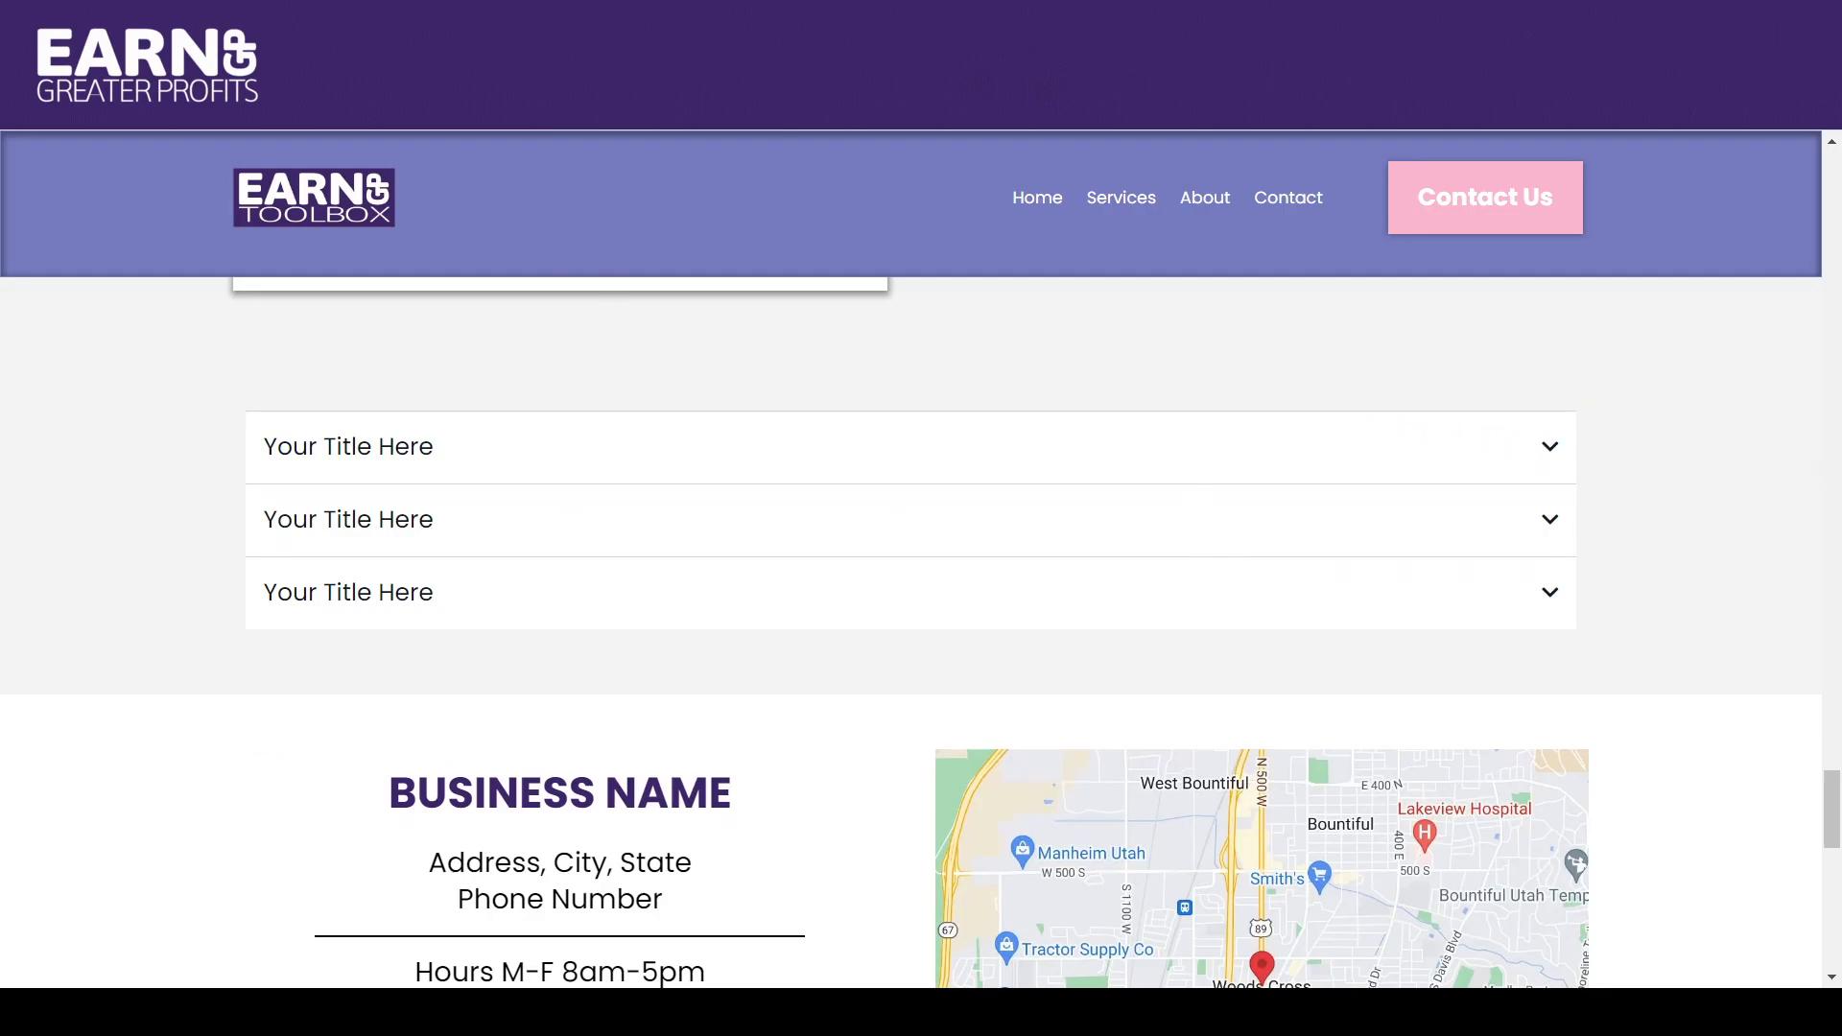
Switch back to the page editor, compare the Separated and Contained FAQ types, and set the FAQ type to Simple.
left_click(547, 19)
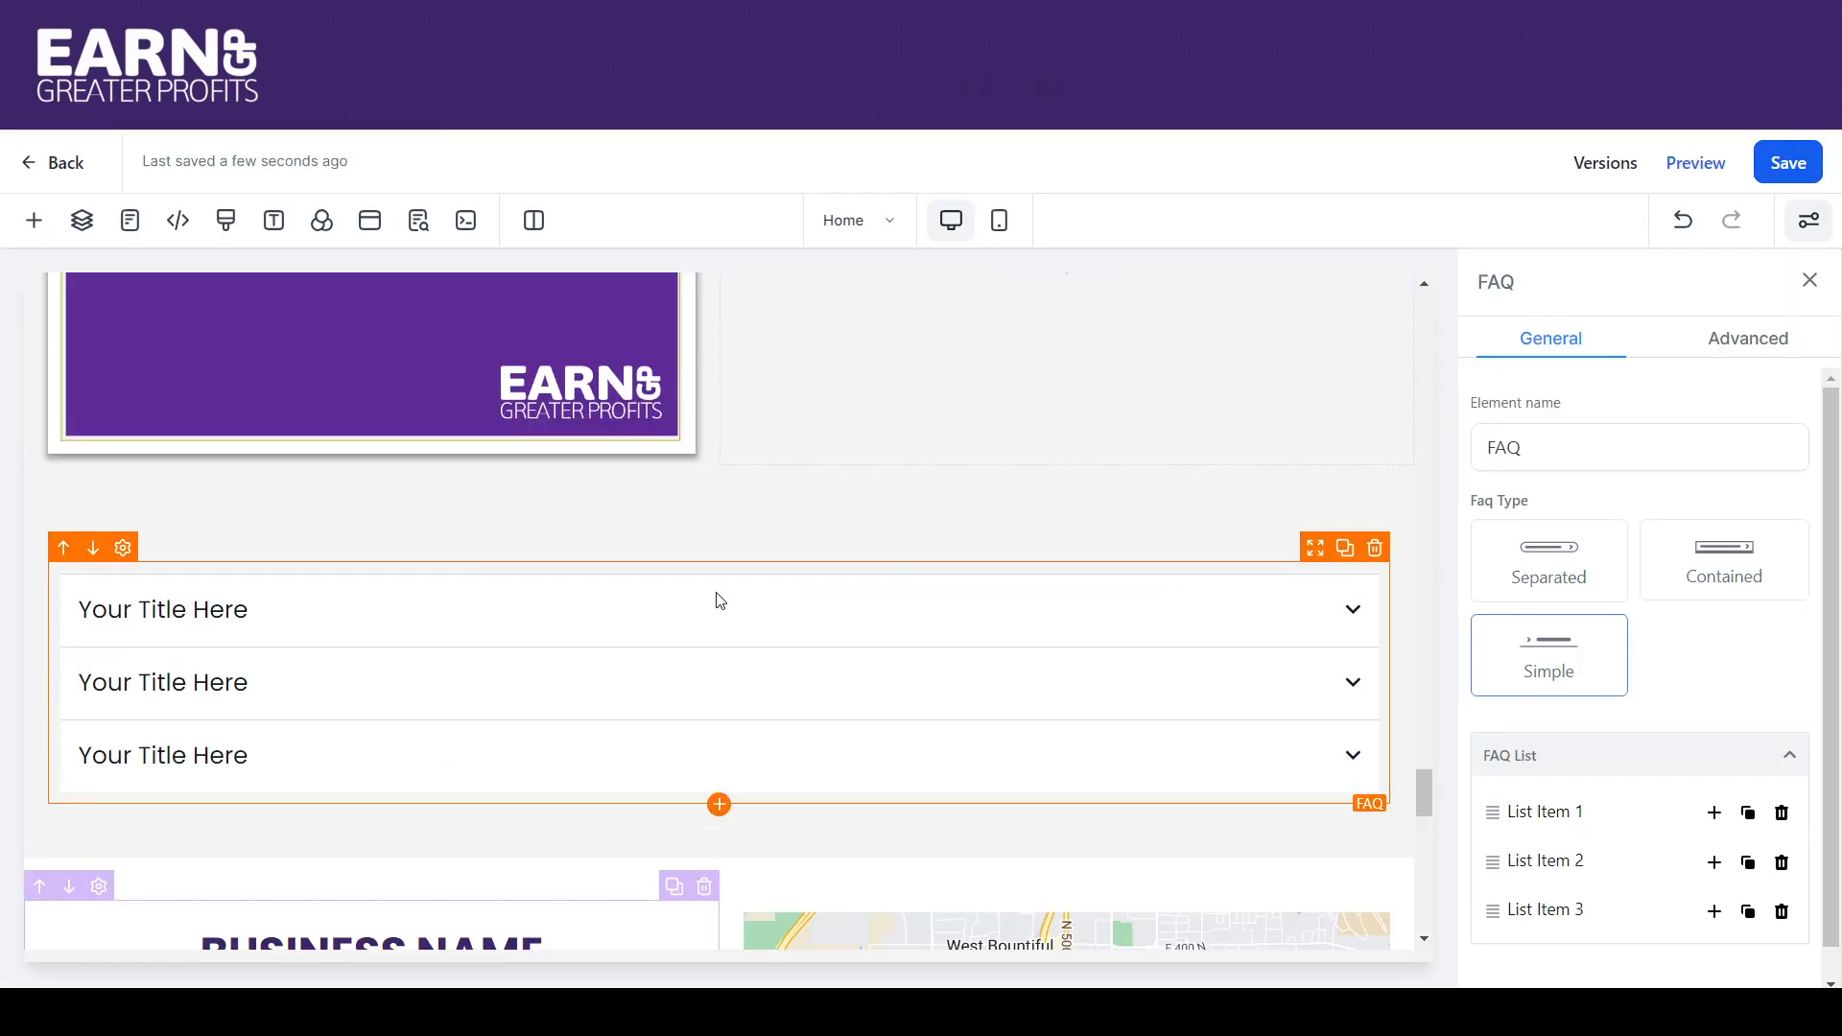
left_click(1550, 573)
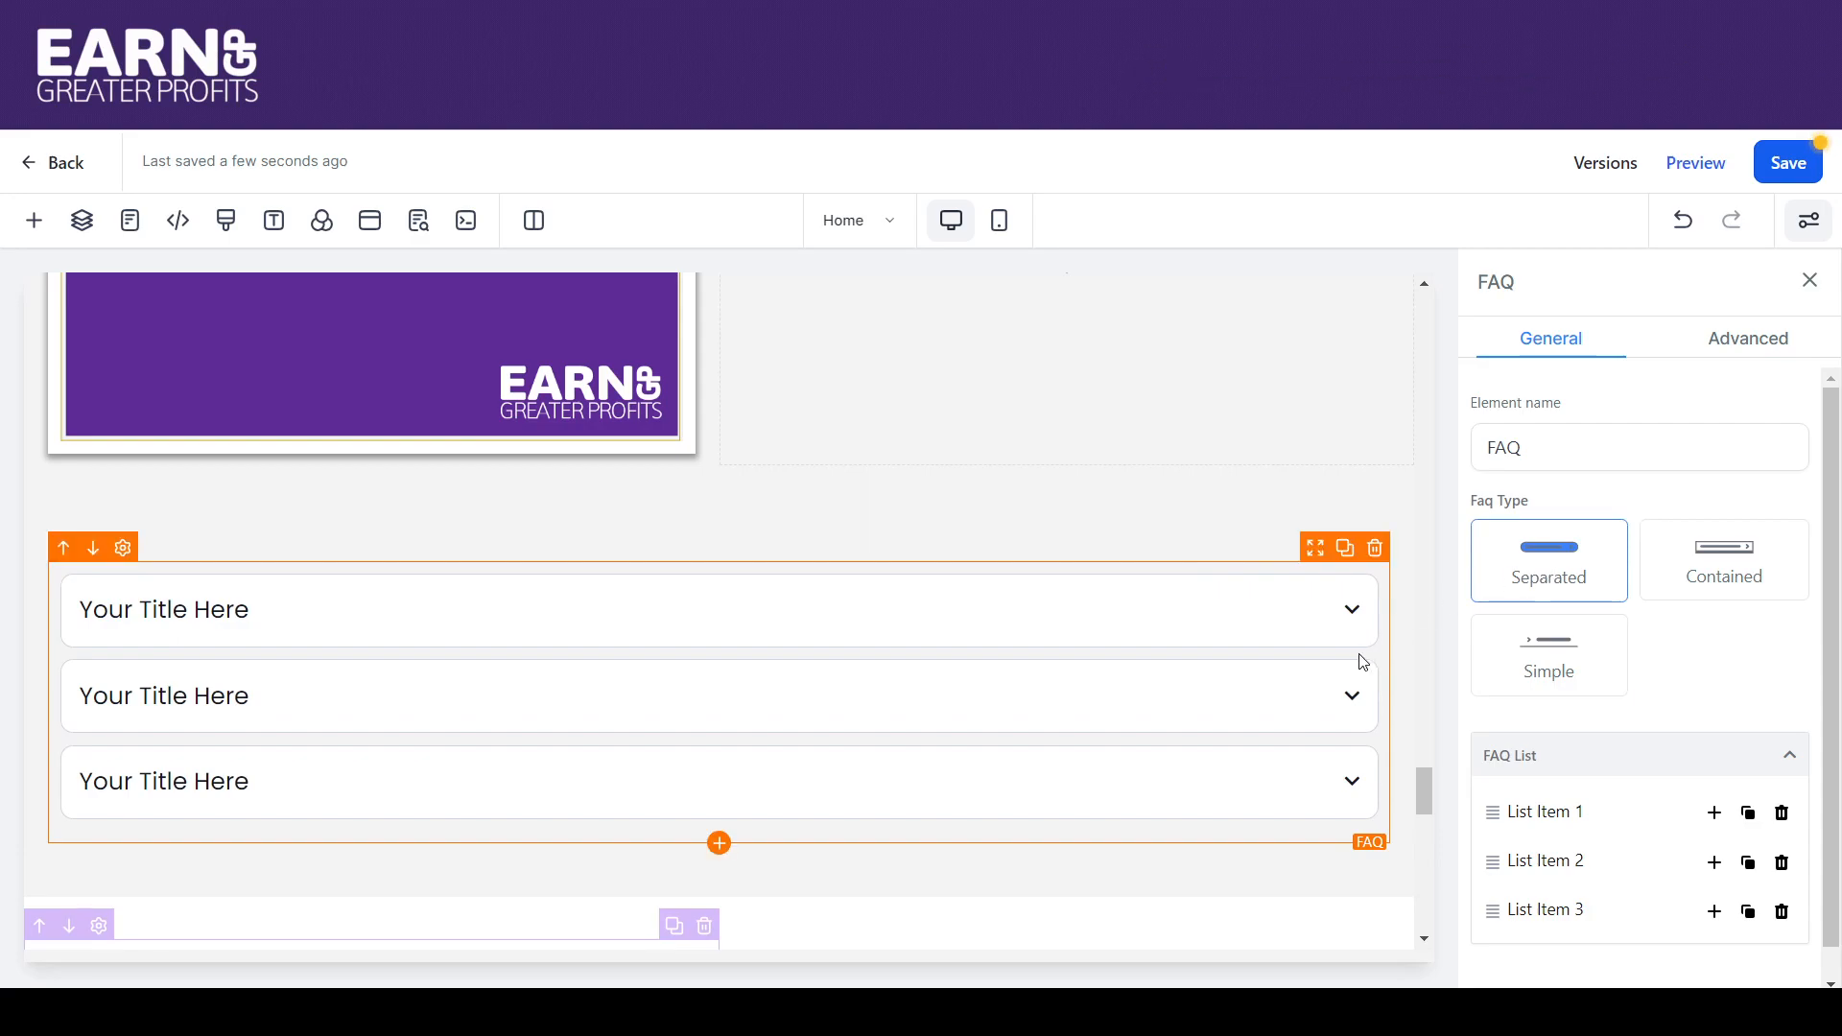
left_click(1709, 561)
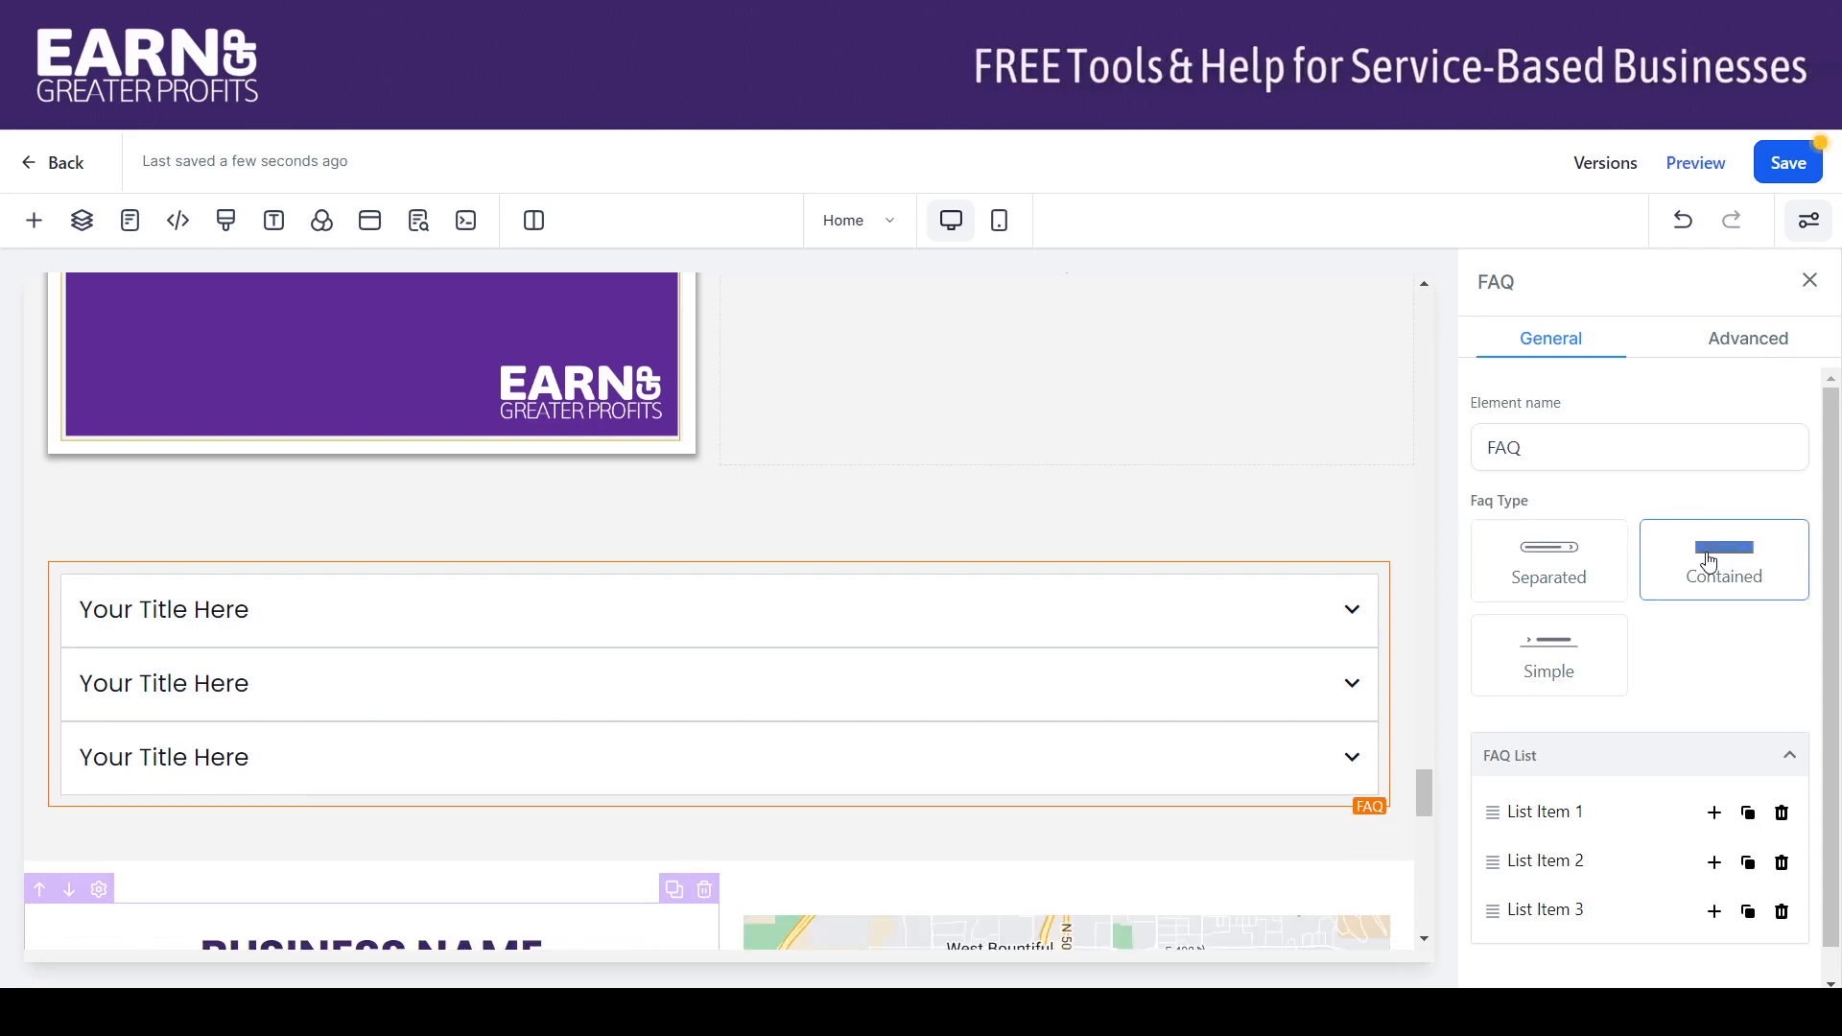
left_click(1564, 660)
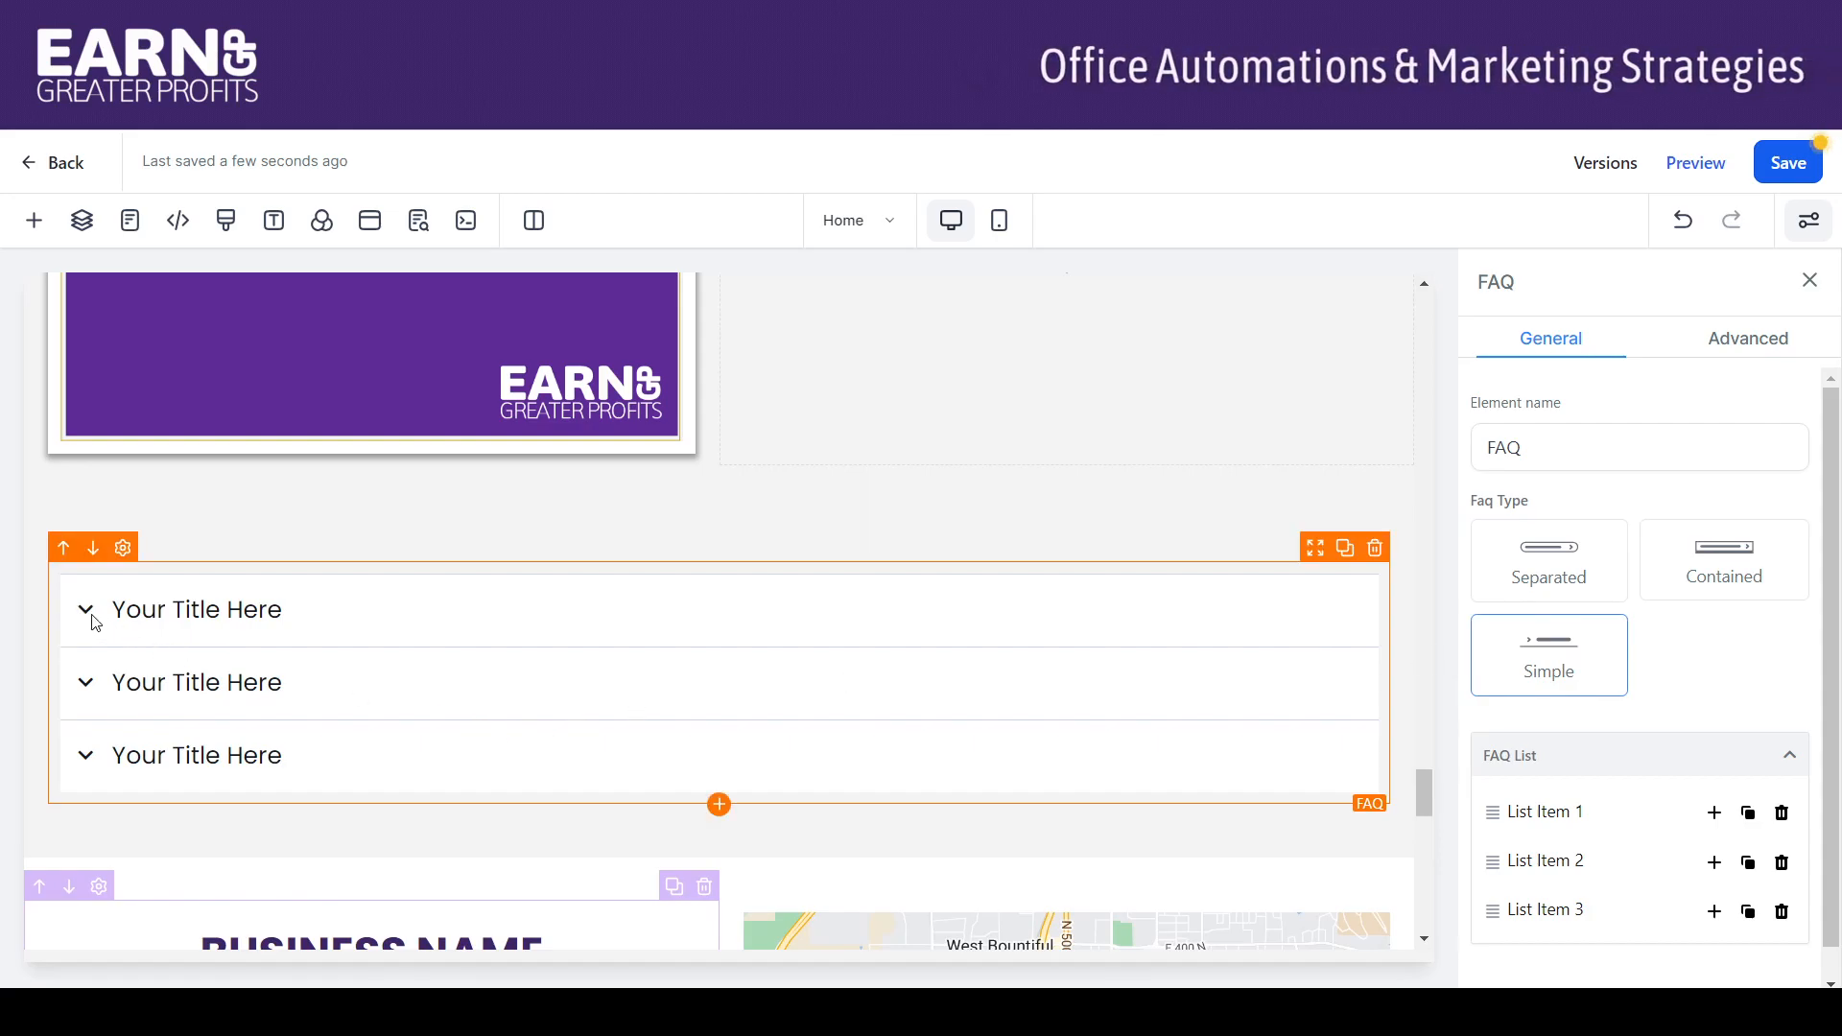
left_click(1709, 574)
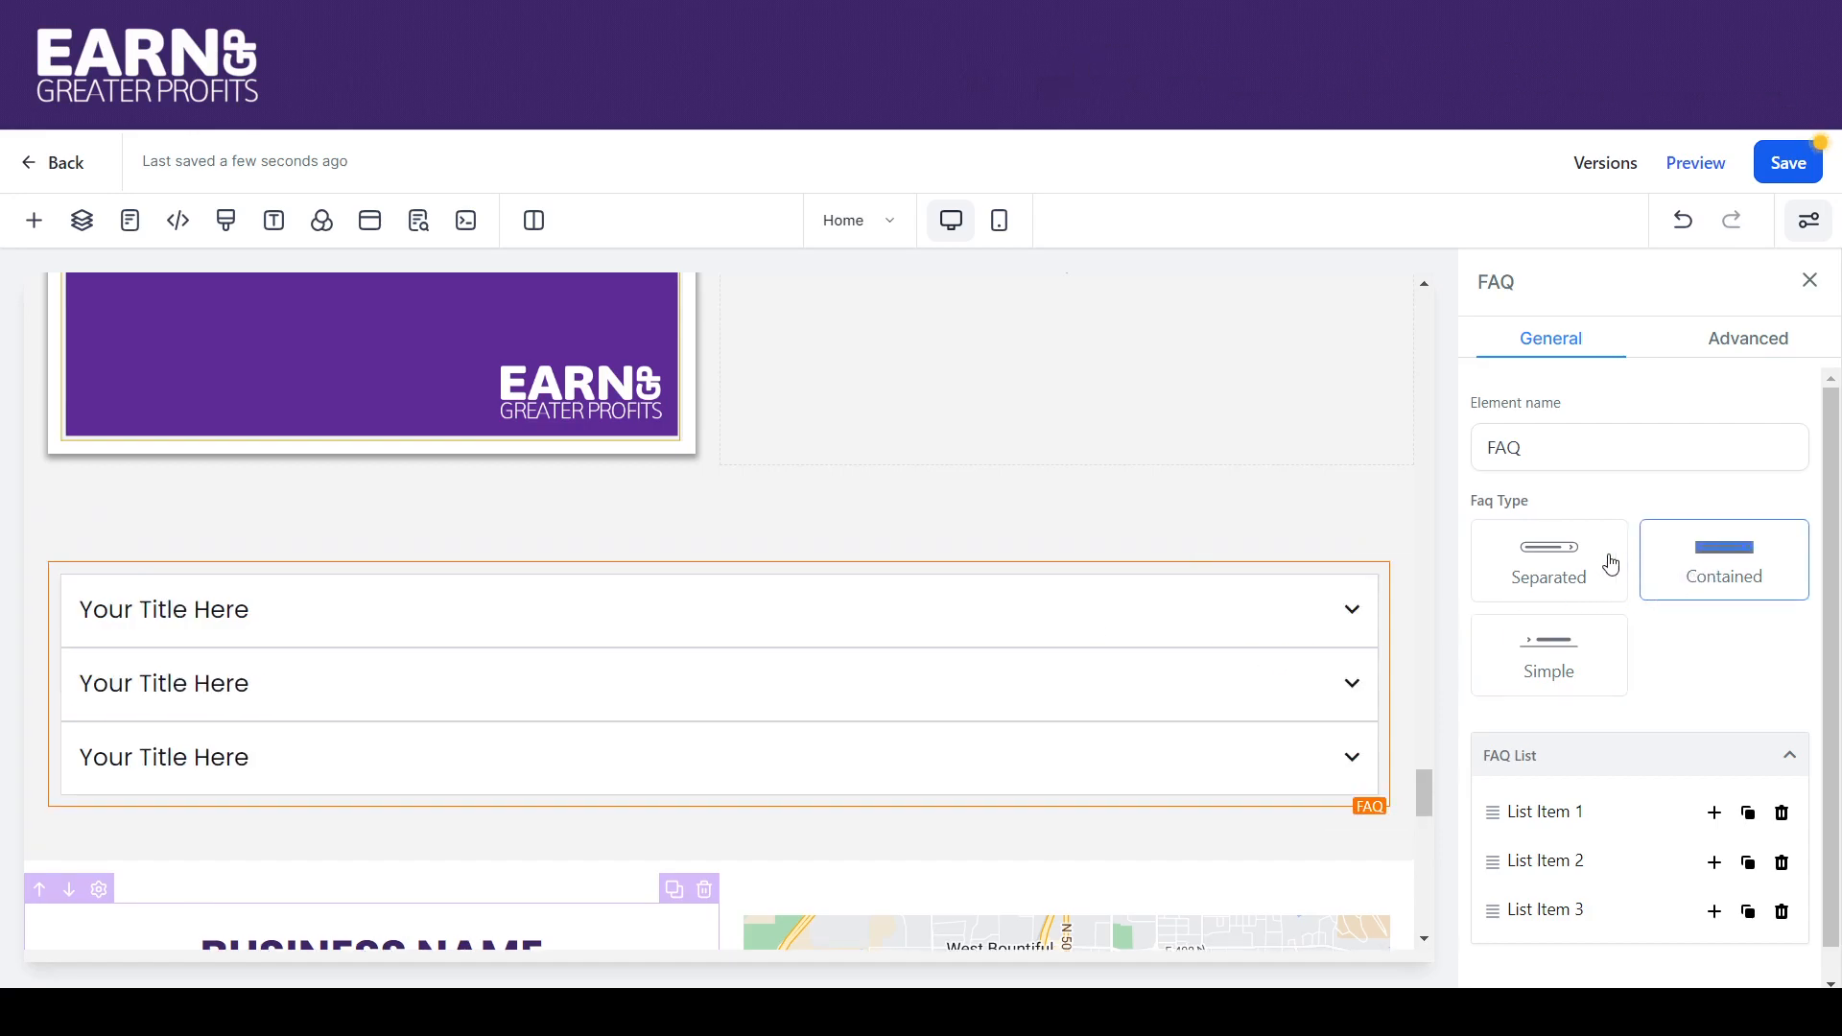
left_click(1541, 664)
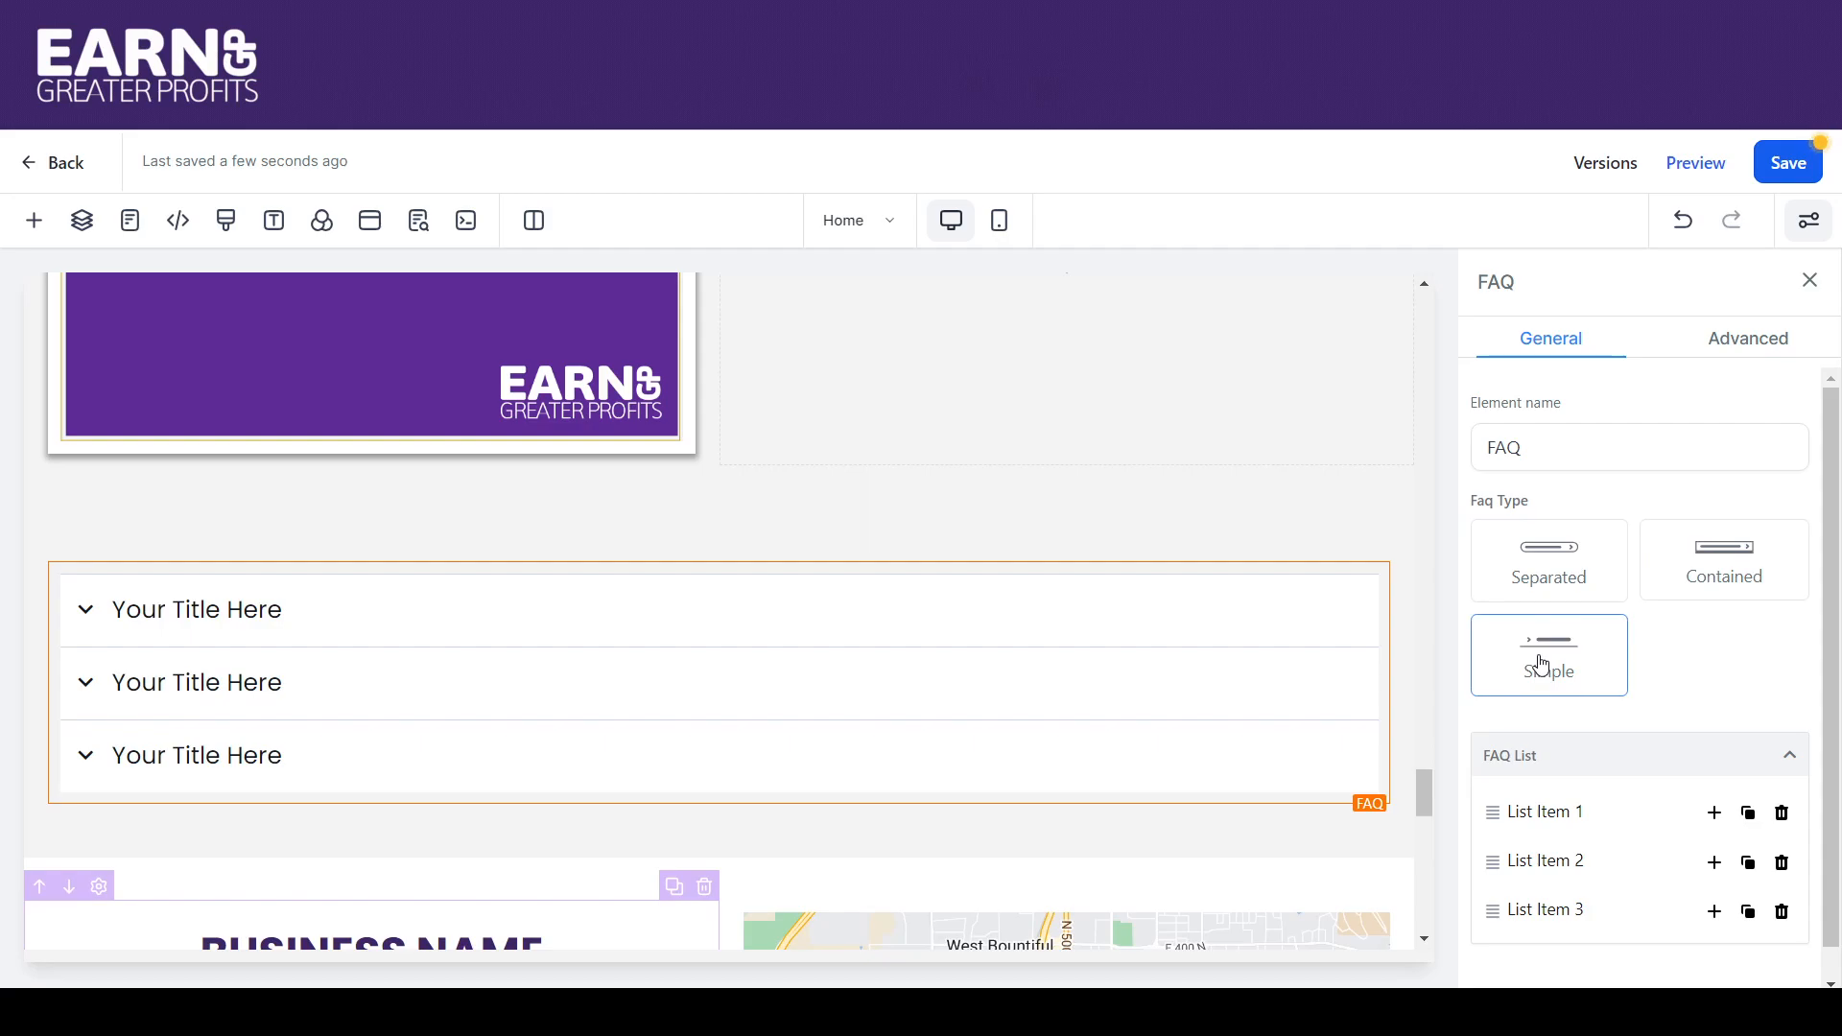
left_click(1539, 564)
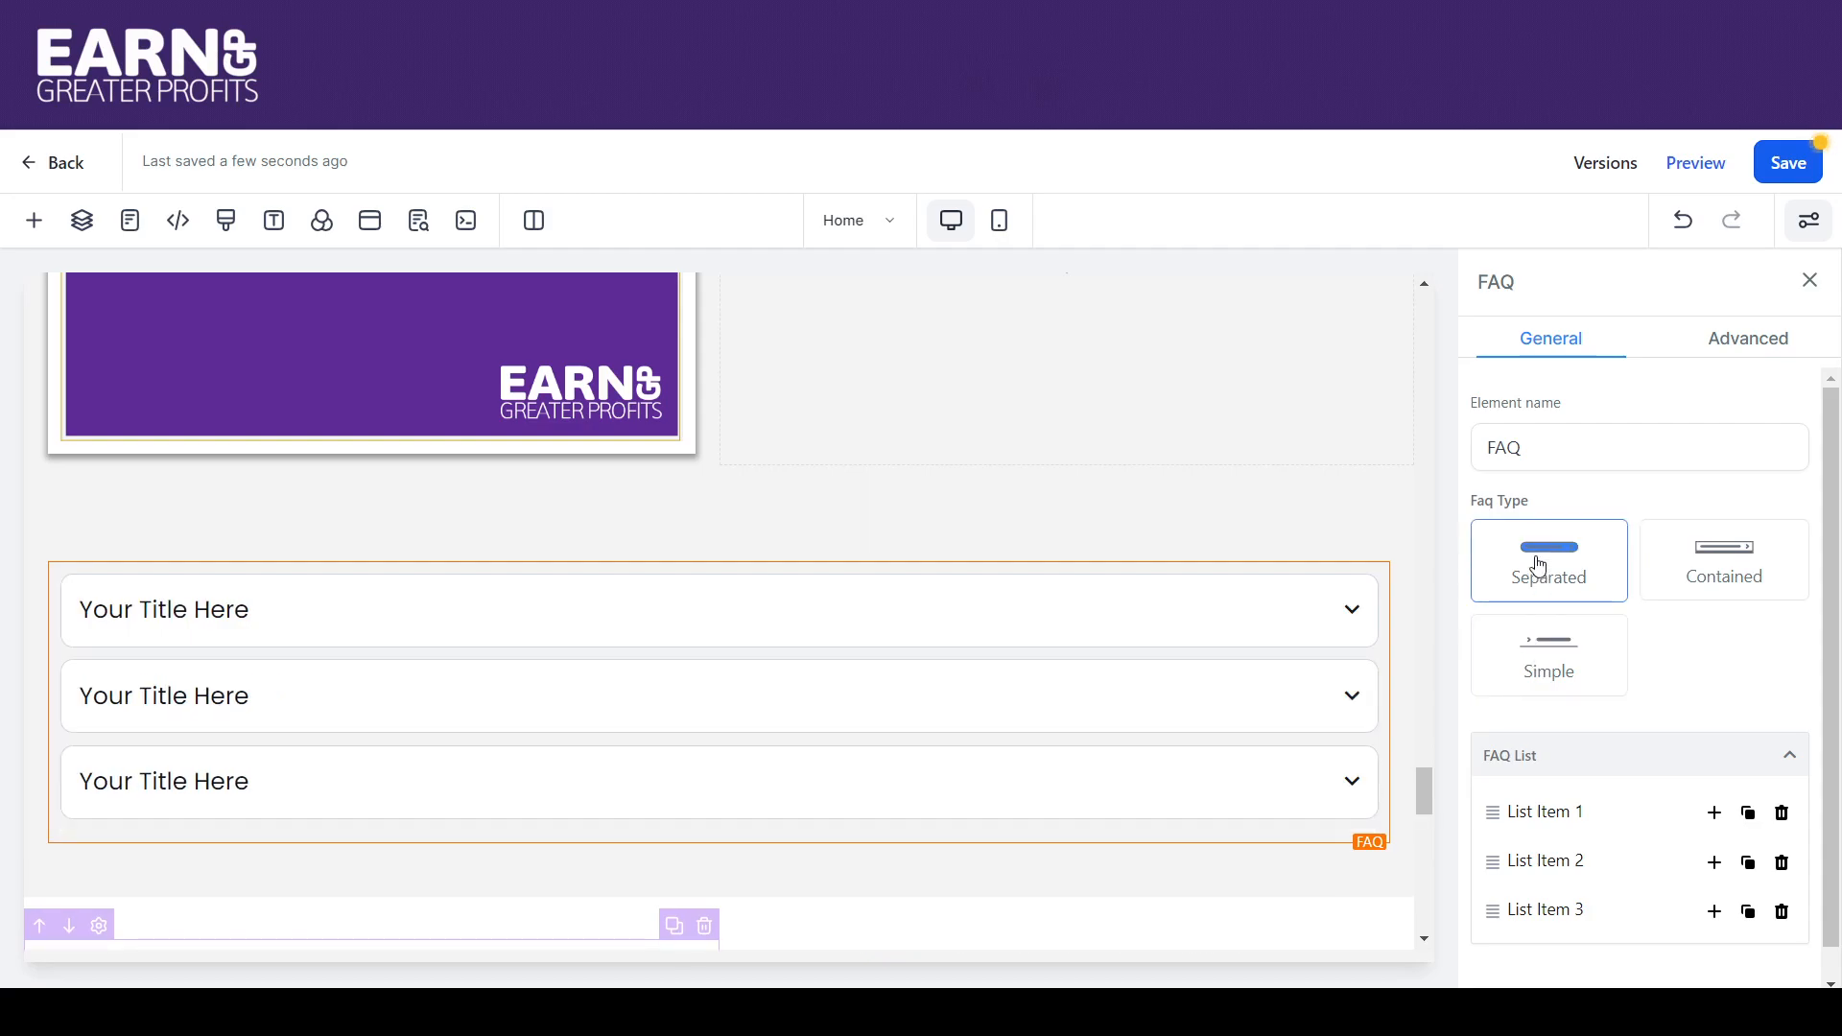
left_click(1542, 652)
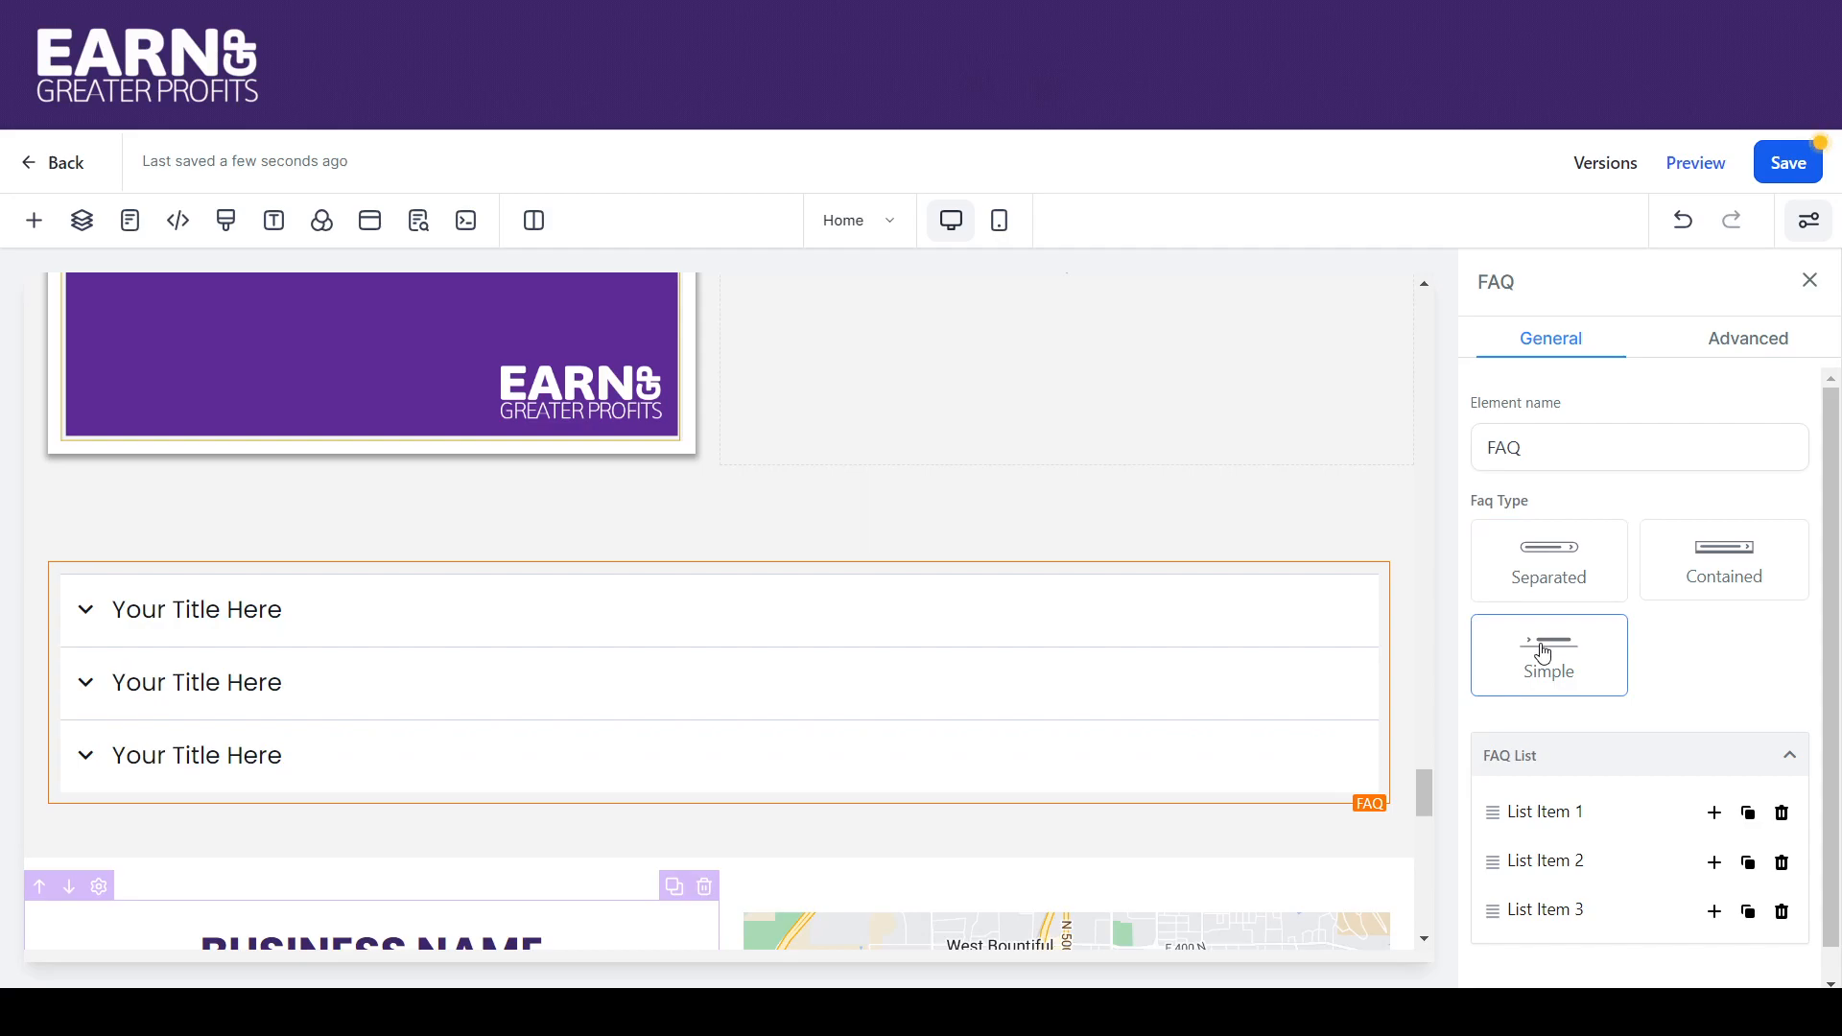
Open the first FAQ list item and replace its title with "FAQs #1".
left_click_drag(1836, 526, 1836, 640)
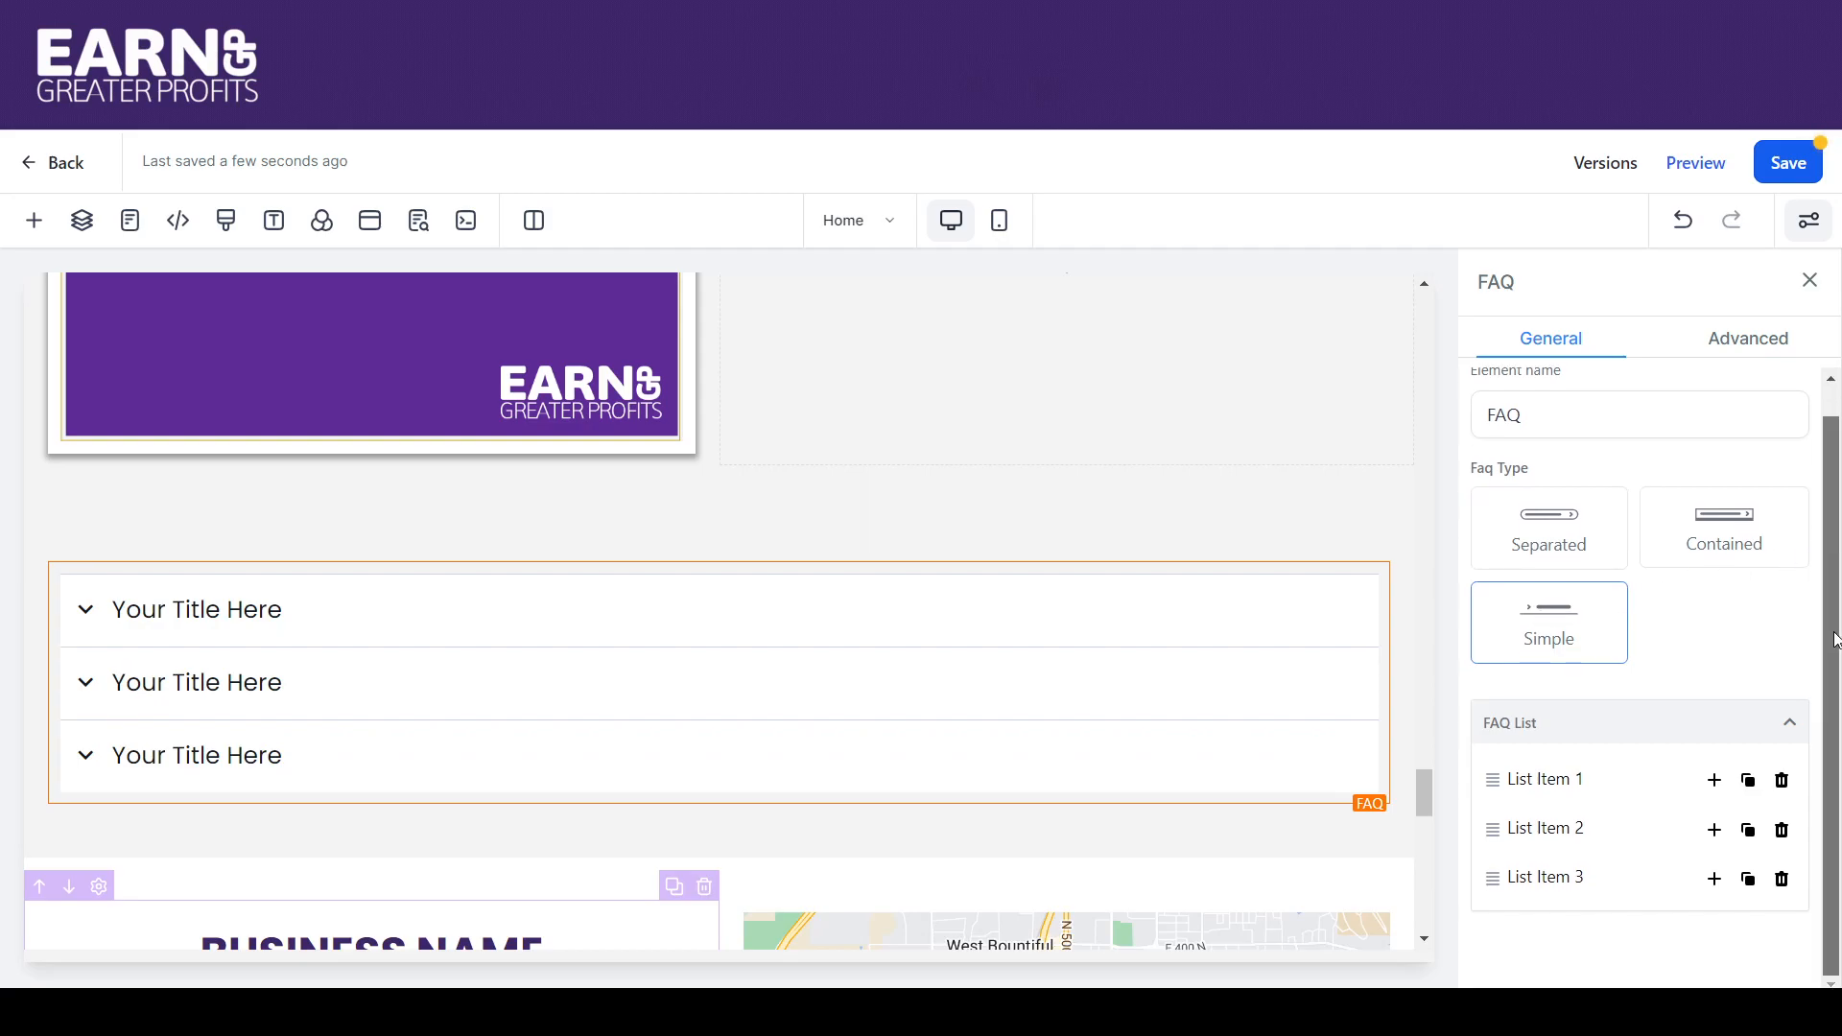
left_click(1562, 785)
left_click_drag(1836, 536, 1839, 760)
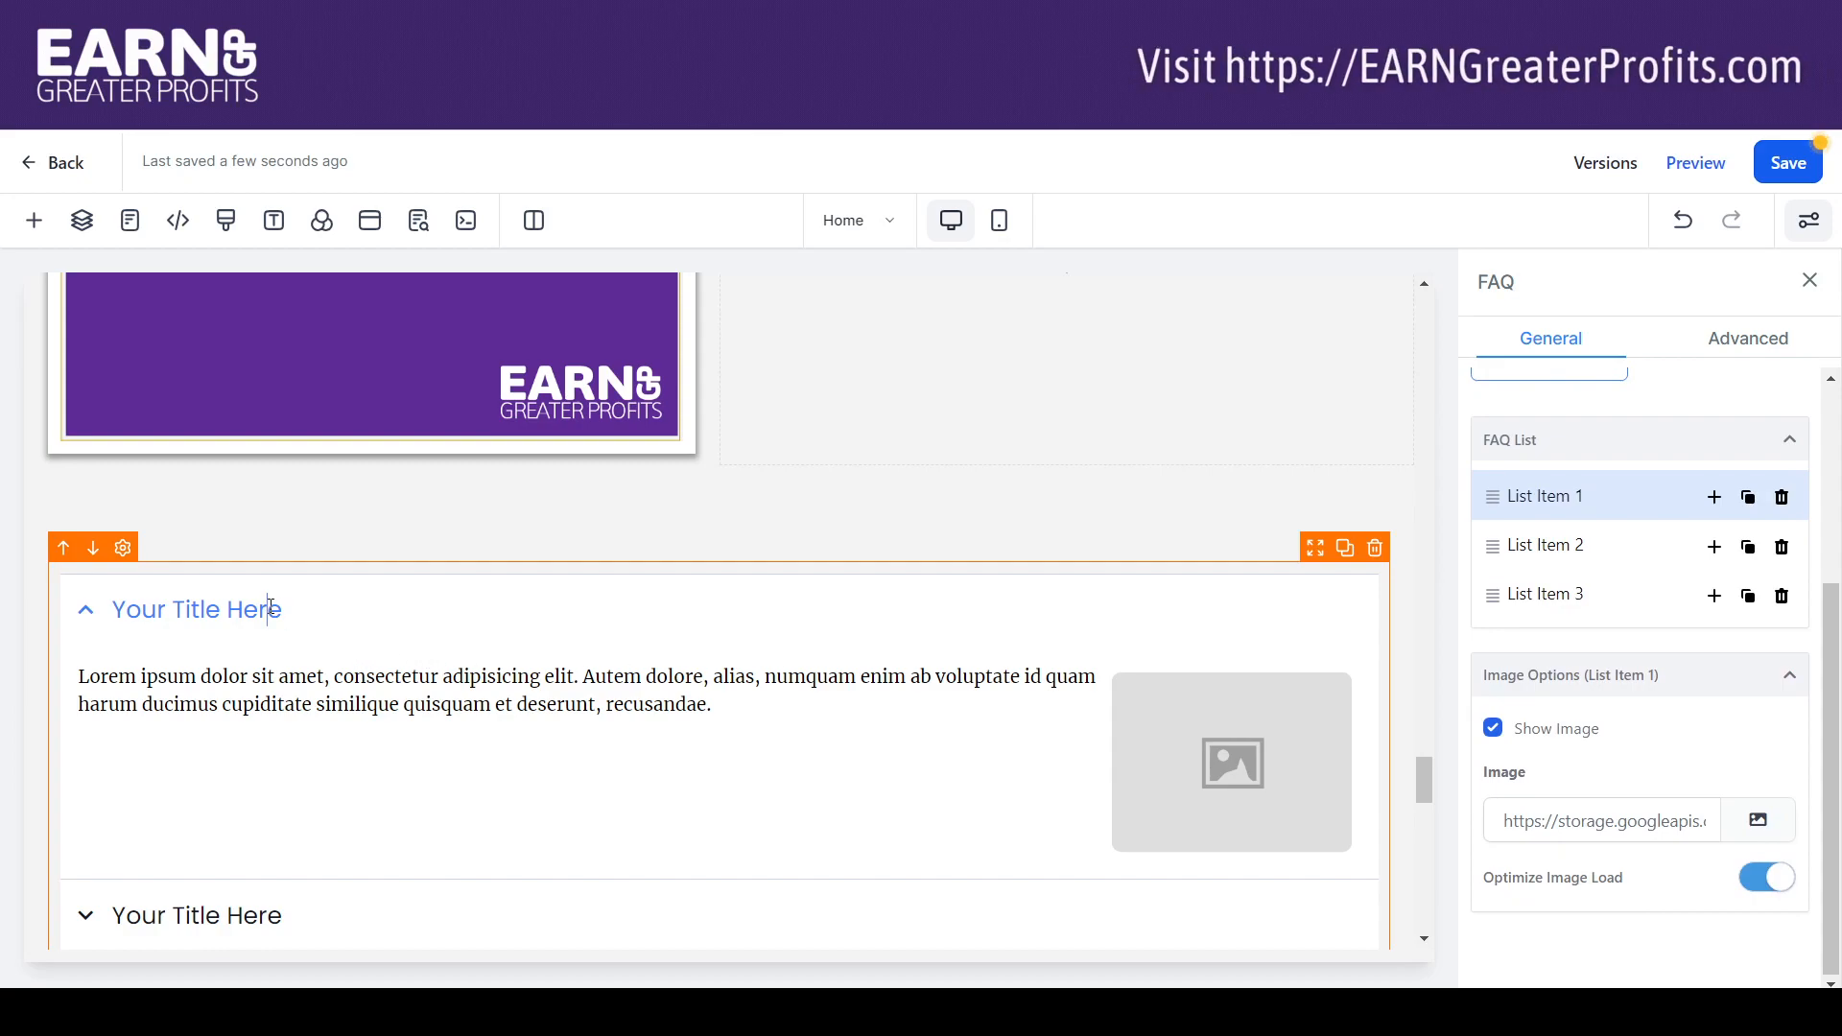
left_click_drag(288, 619, 132, 612)
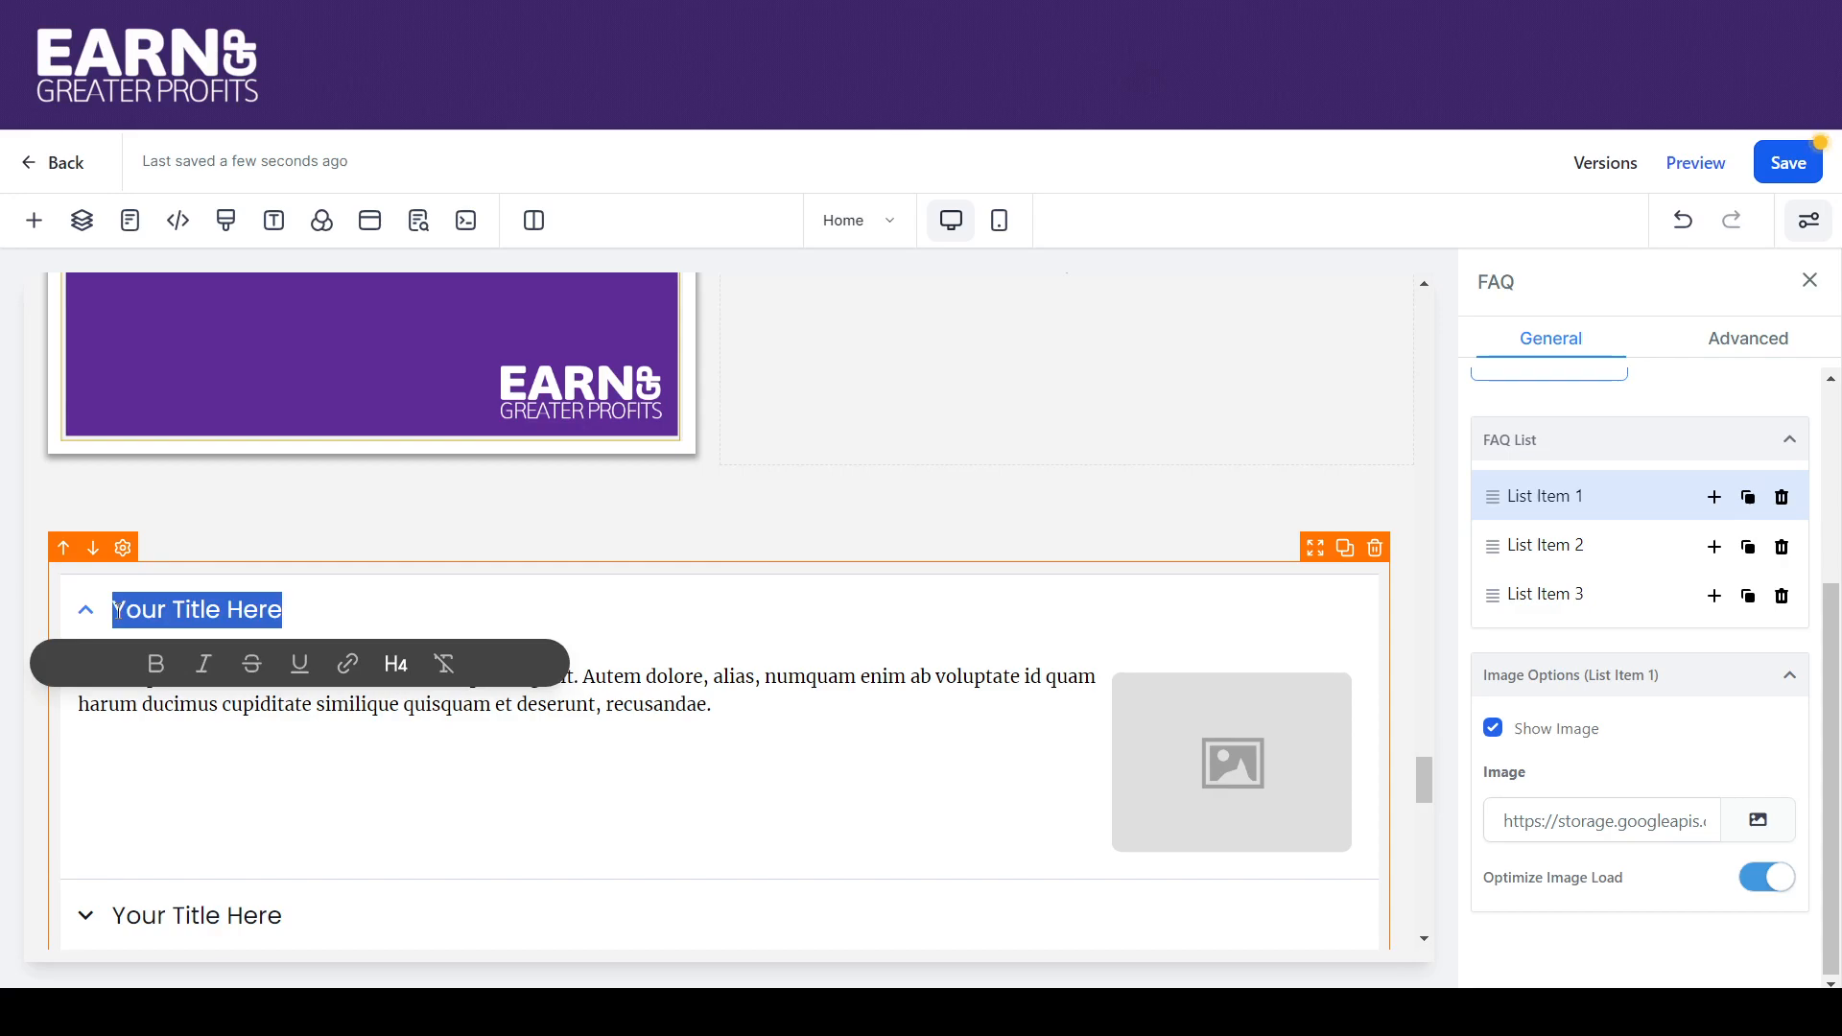
type("FA")
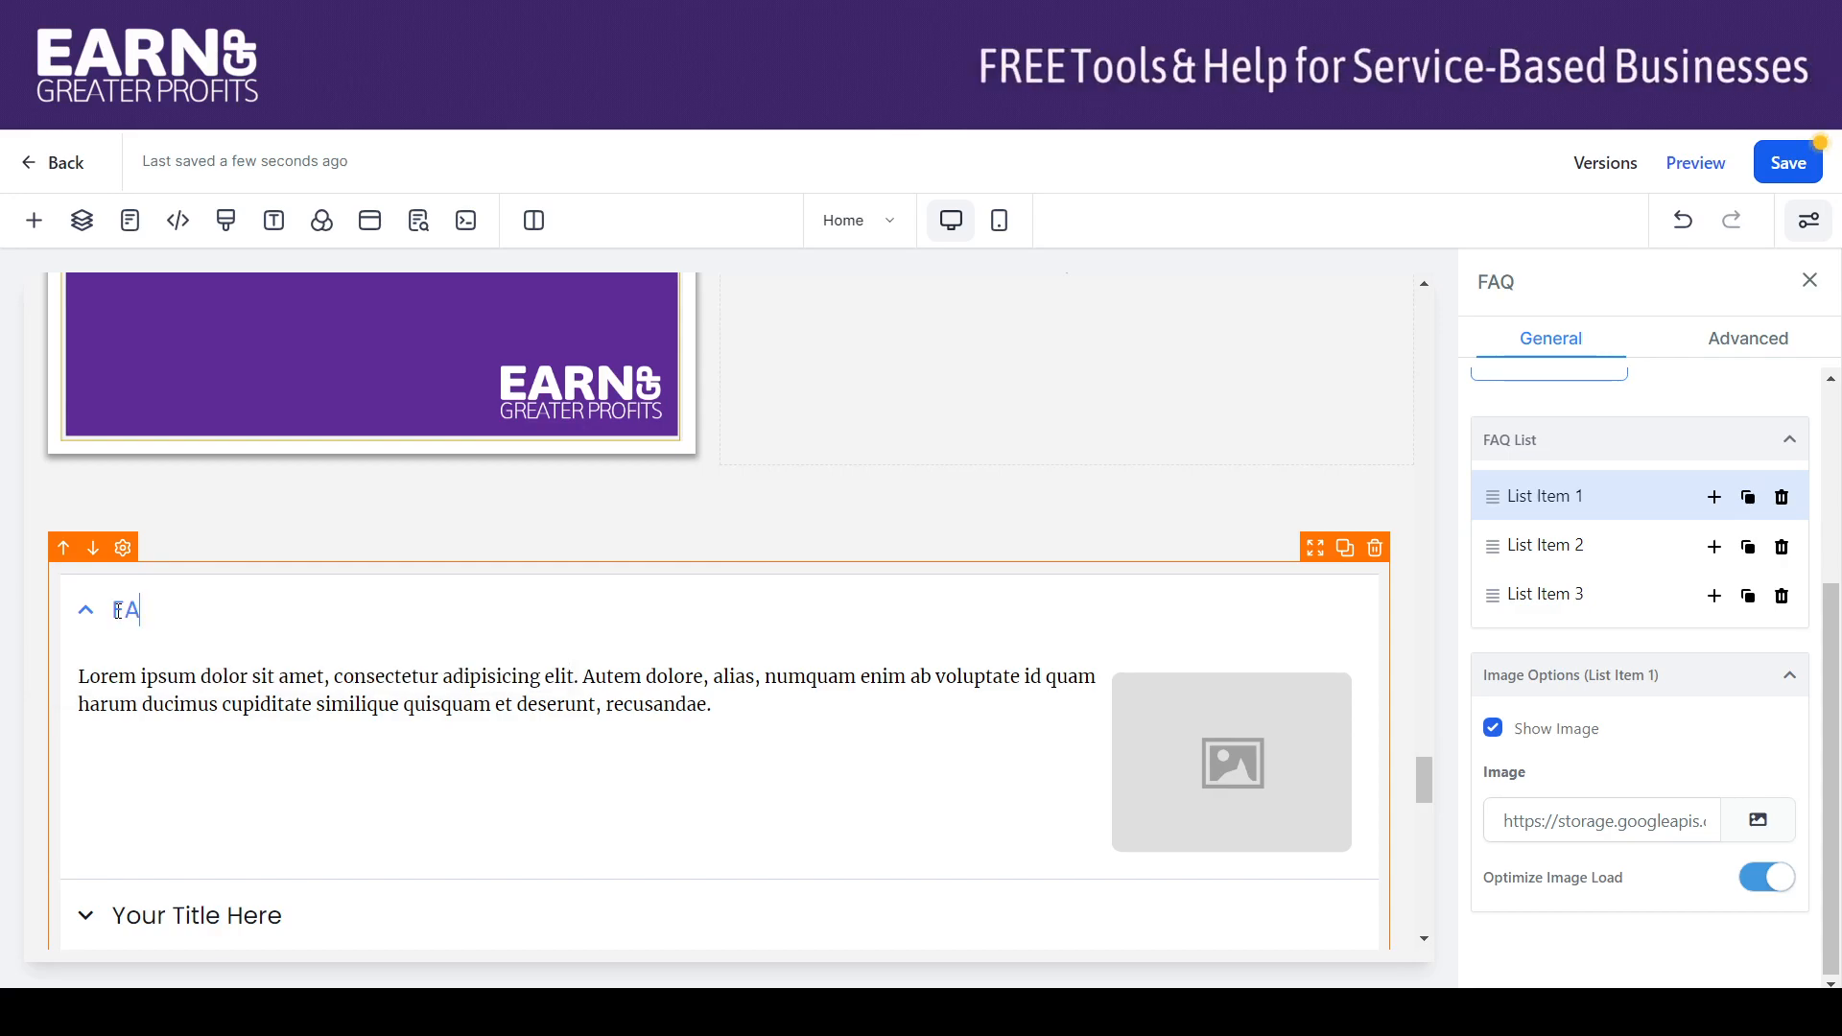
type("Qs #1")
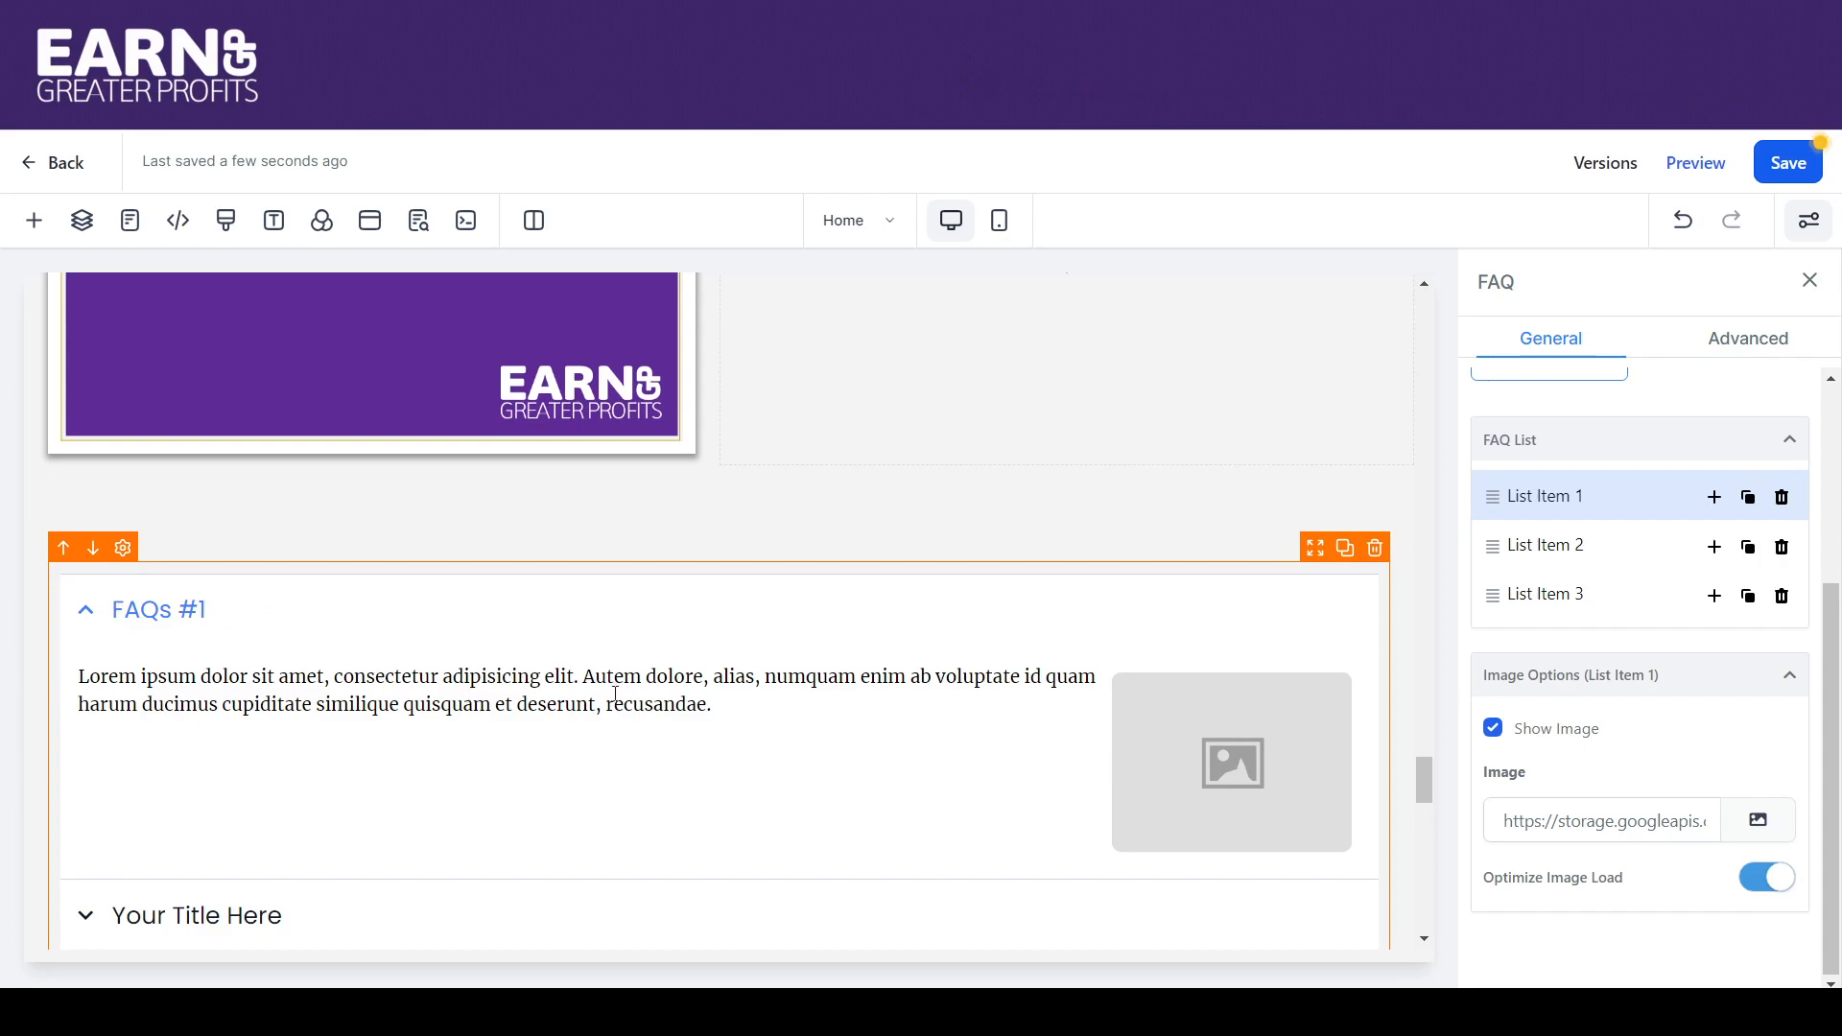
Replace the placeholder image of the first FAQ item with grassbyocean43.jpg from the media library.
left_click(780, 701)
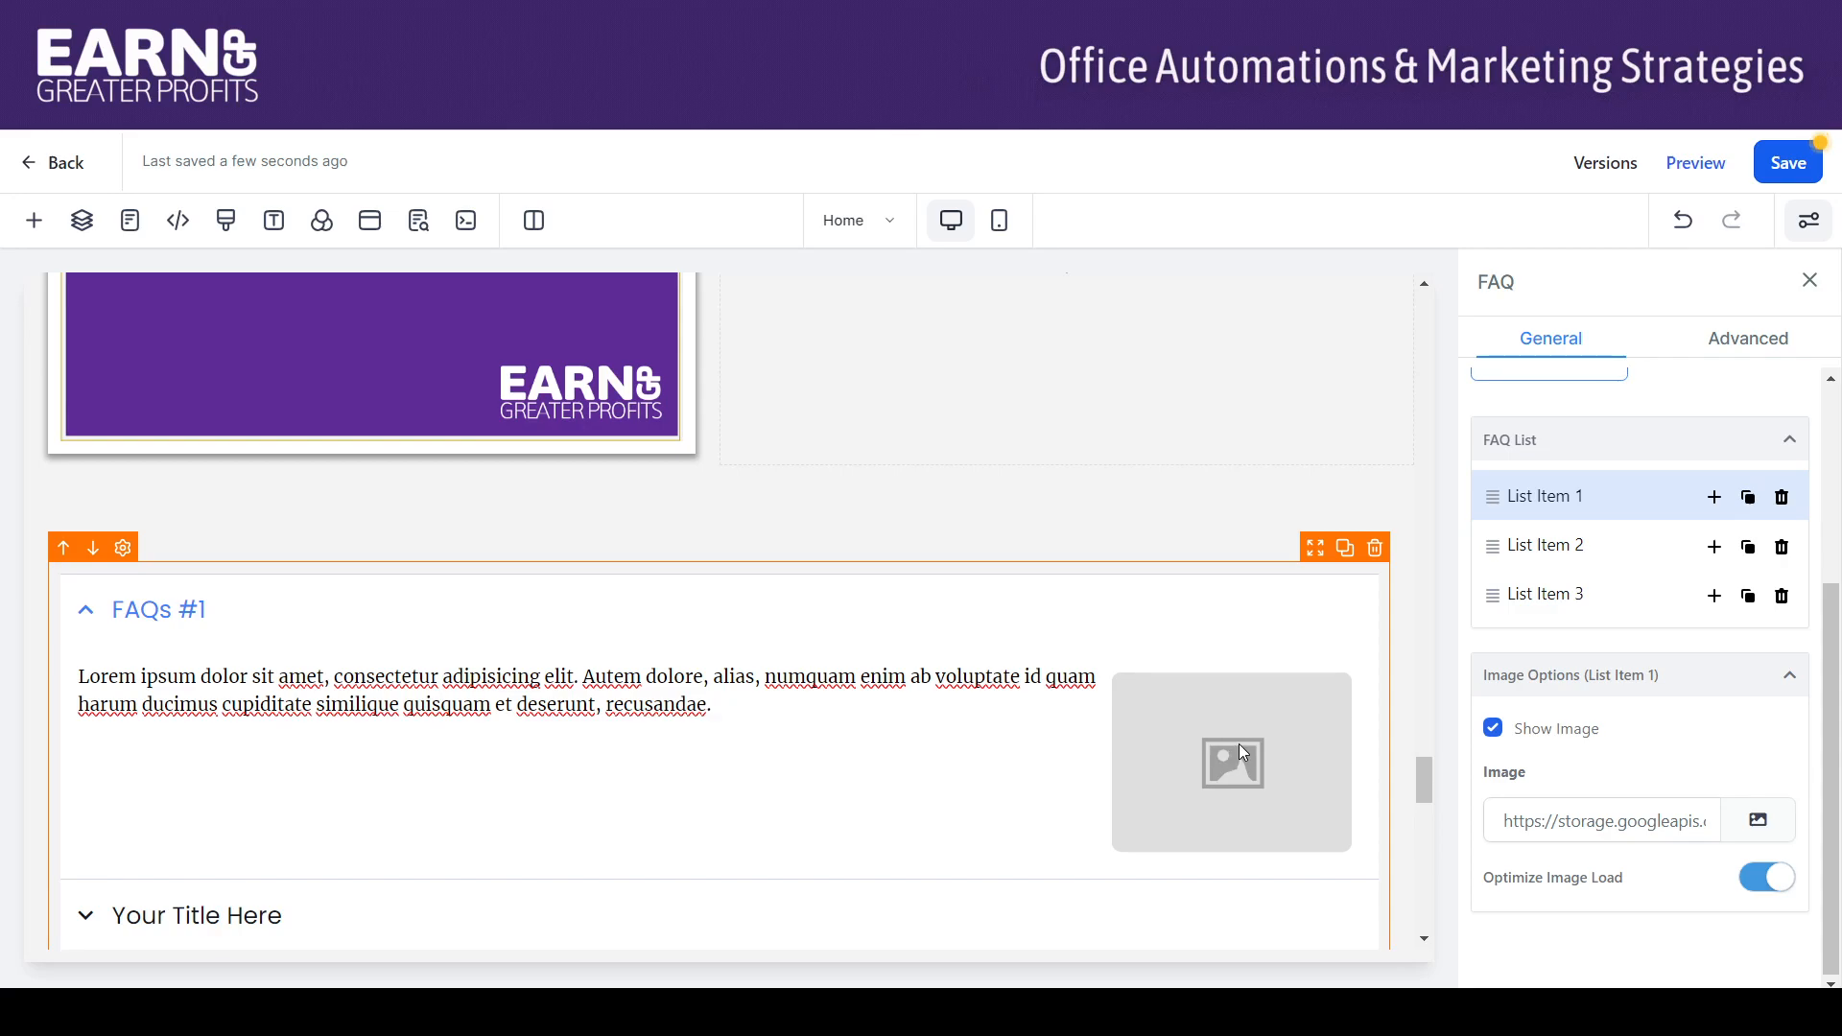
left_click(1759, 822)
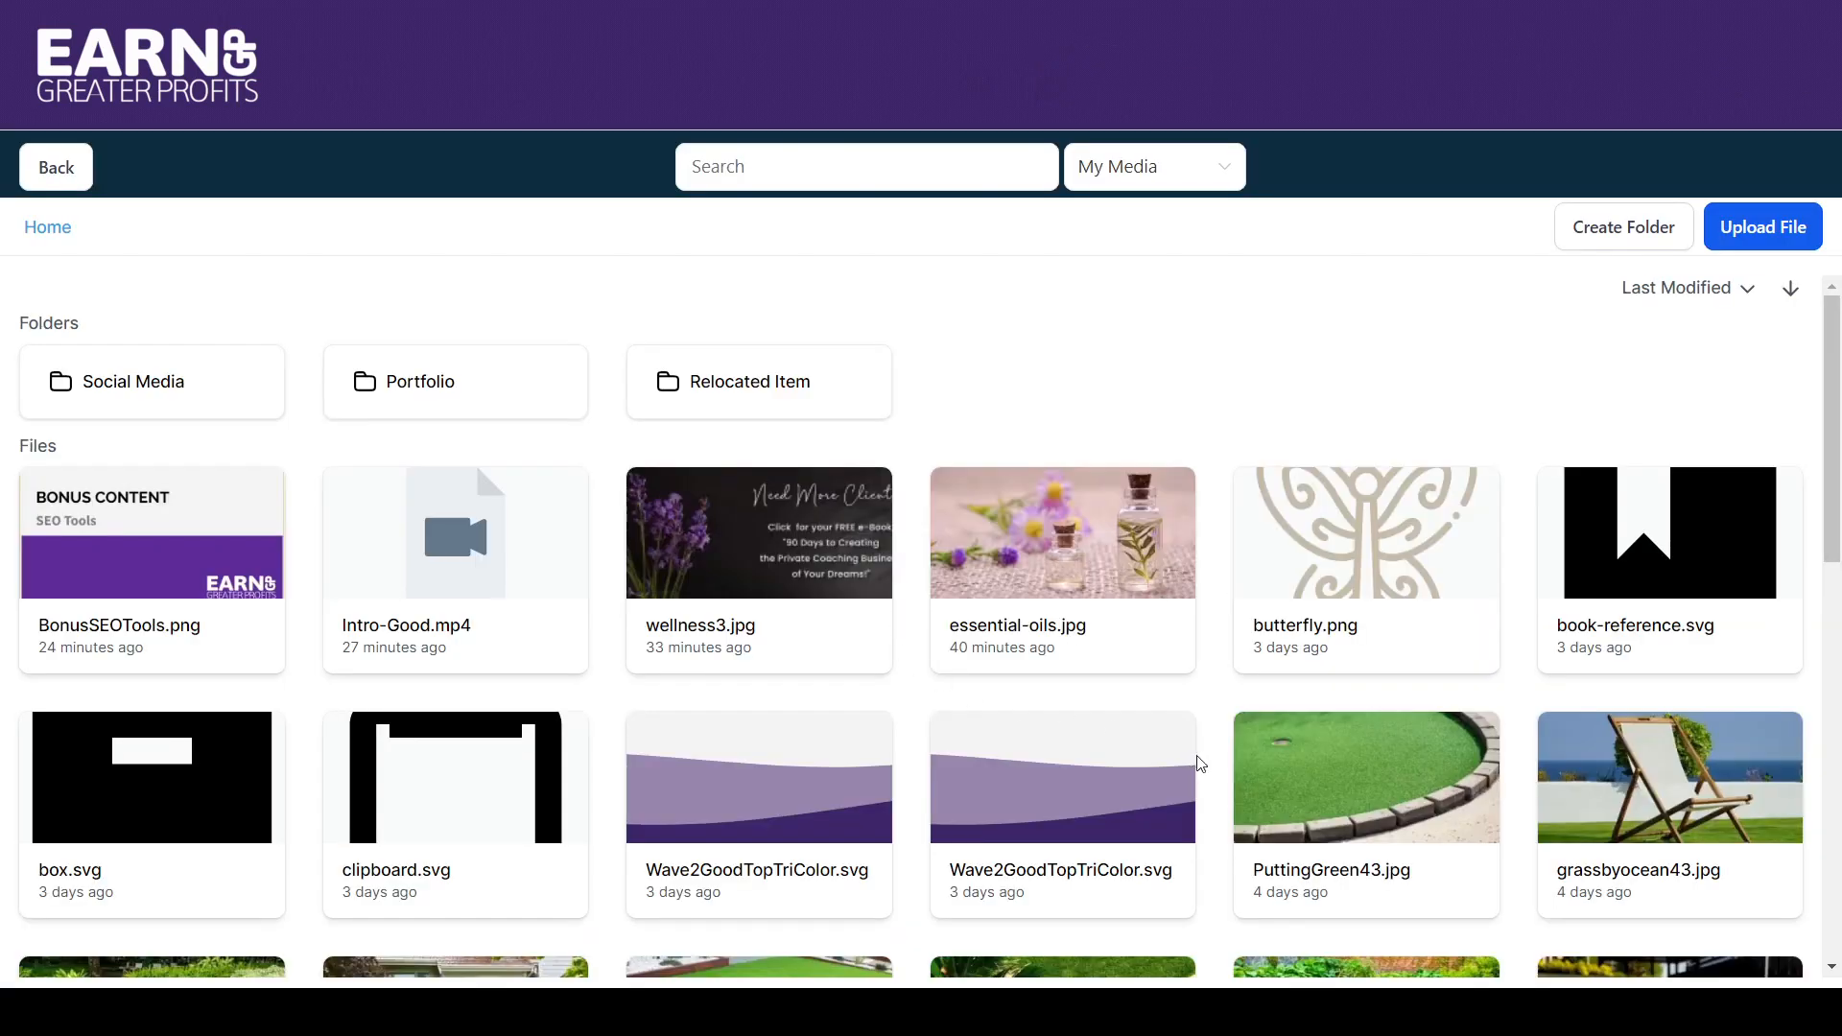
left_click(1649, 802)
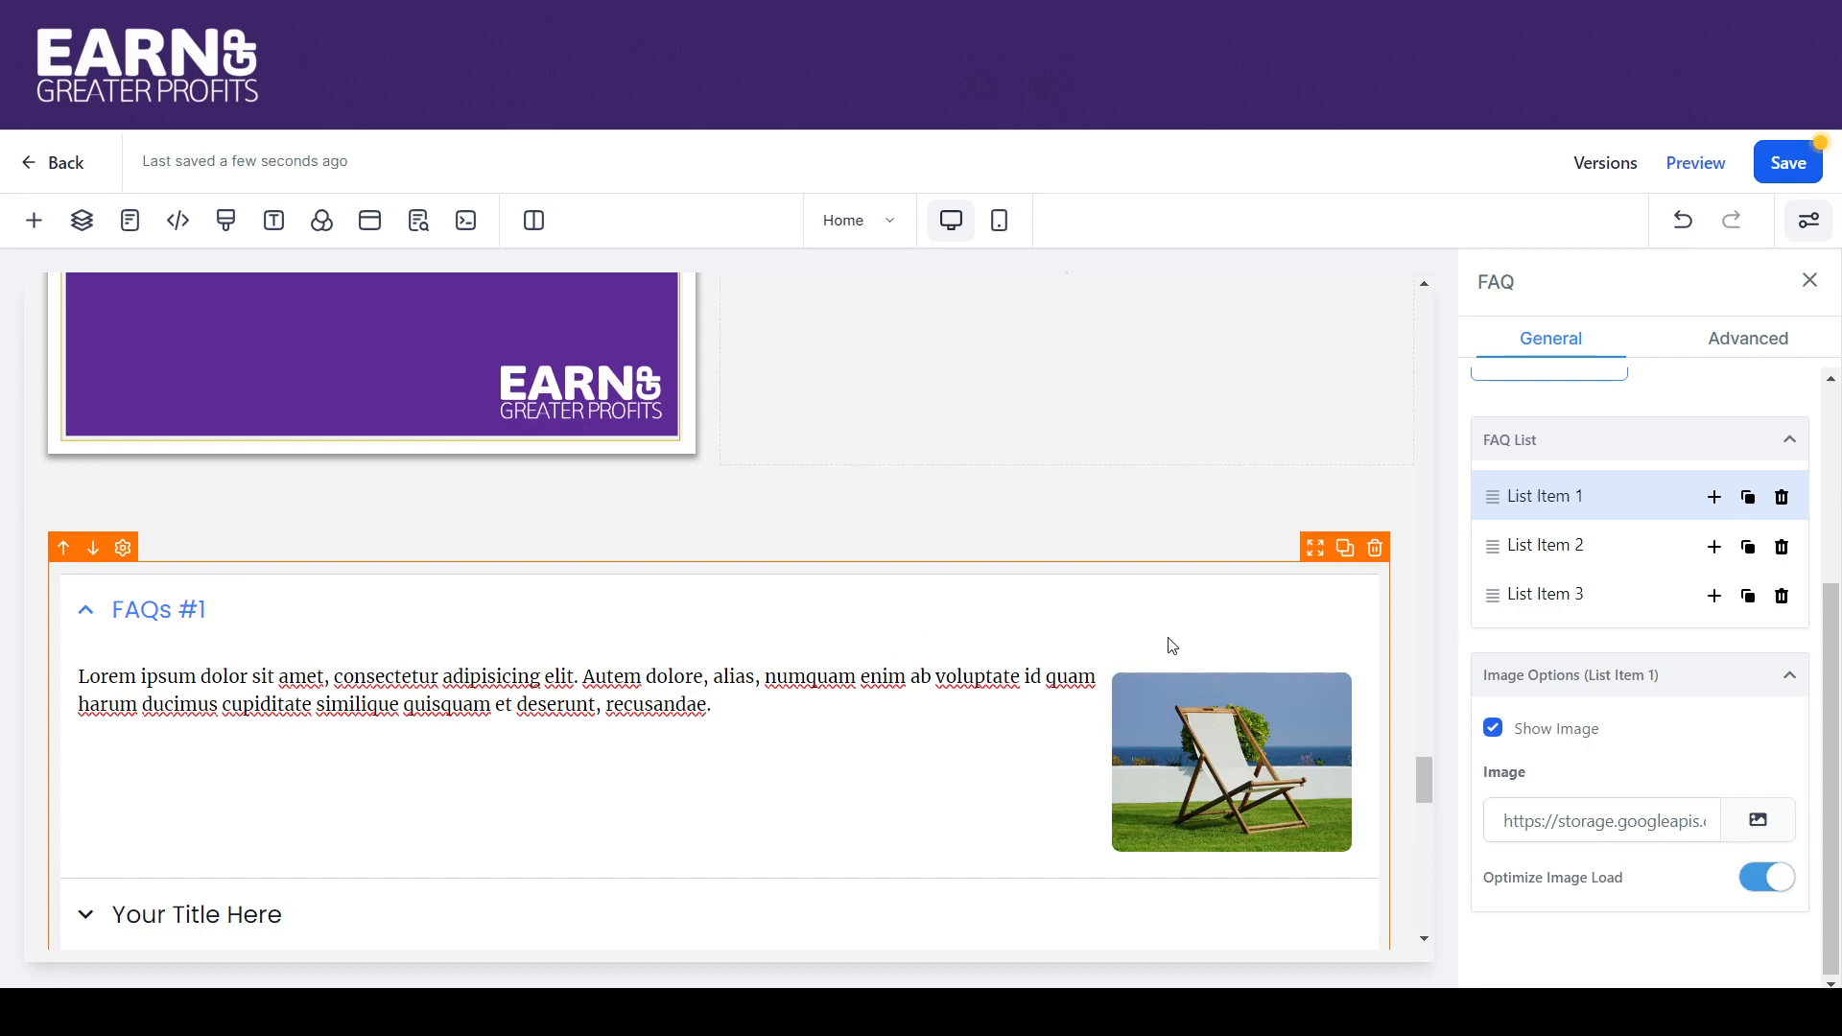
Open the second FAQ list item, replace its title with "FAQs #2", and hide its image.
left_click(1535, 544)
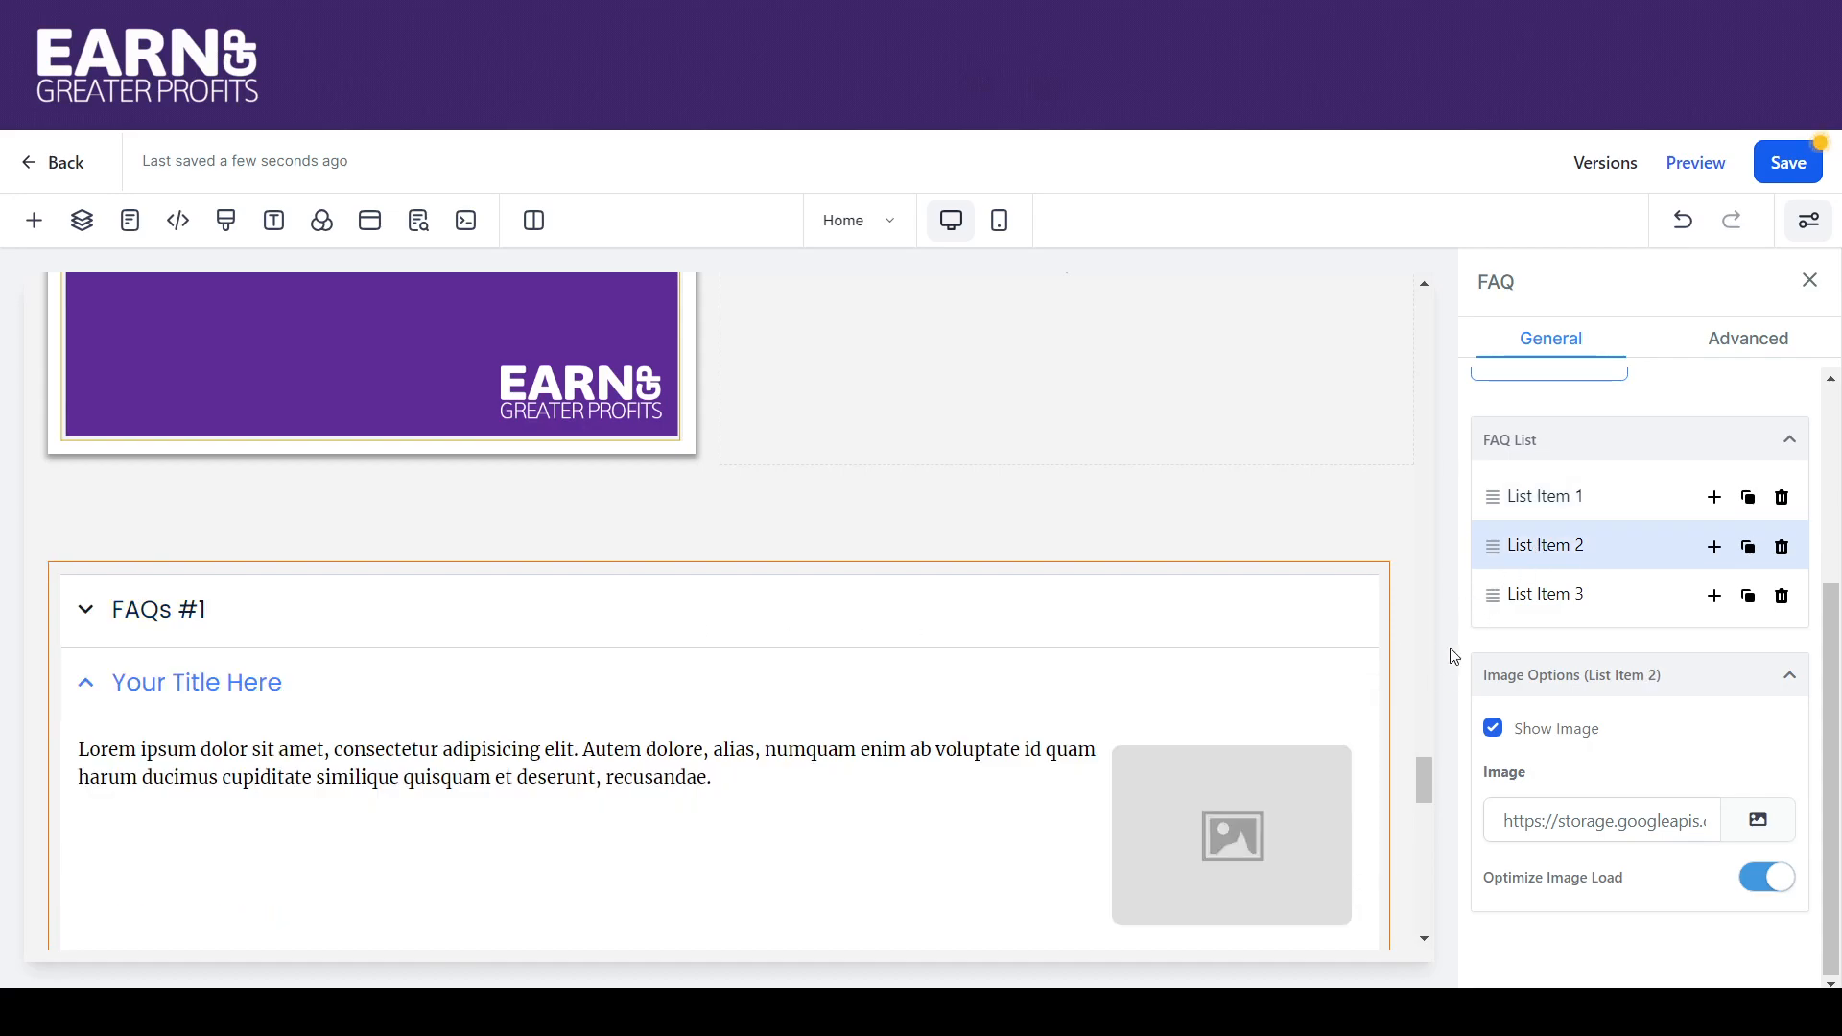
left_click_drag(1426, 779, 1425, 786)
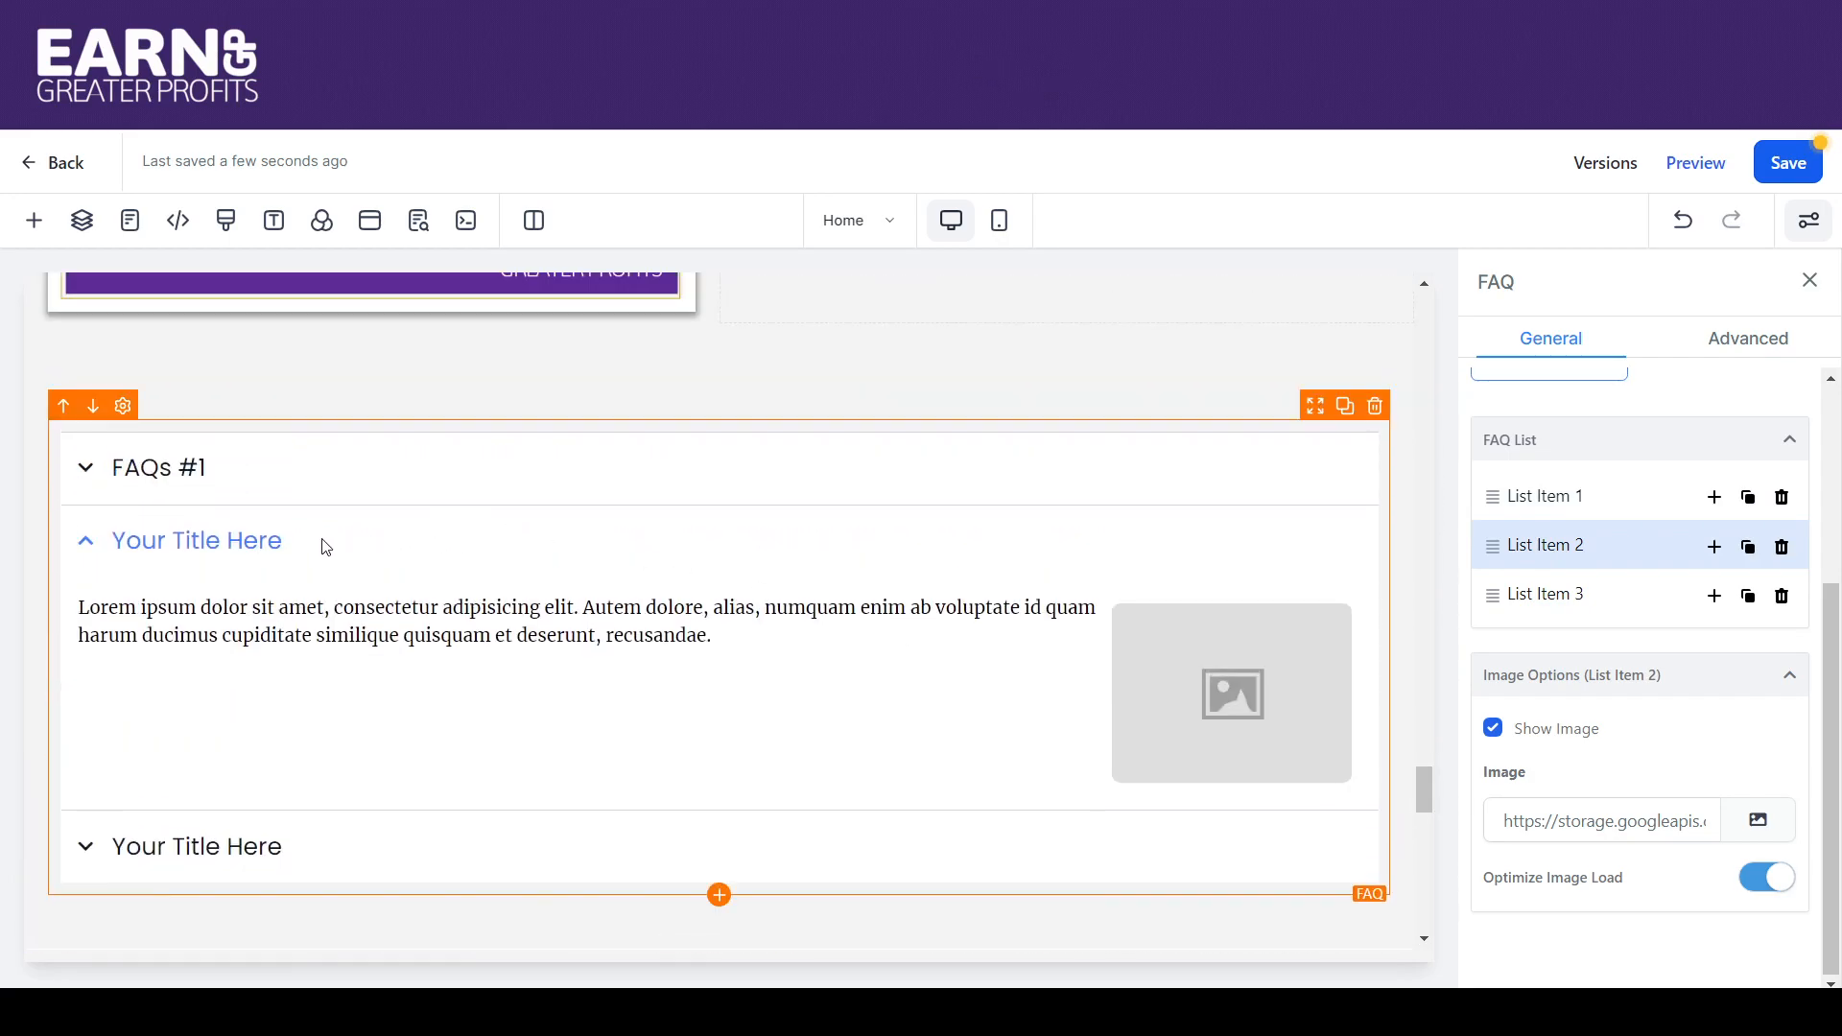
left_click_drag(286, 540, 118, 526)
key("BackSpace")
type("FAQs #2")
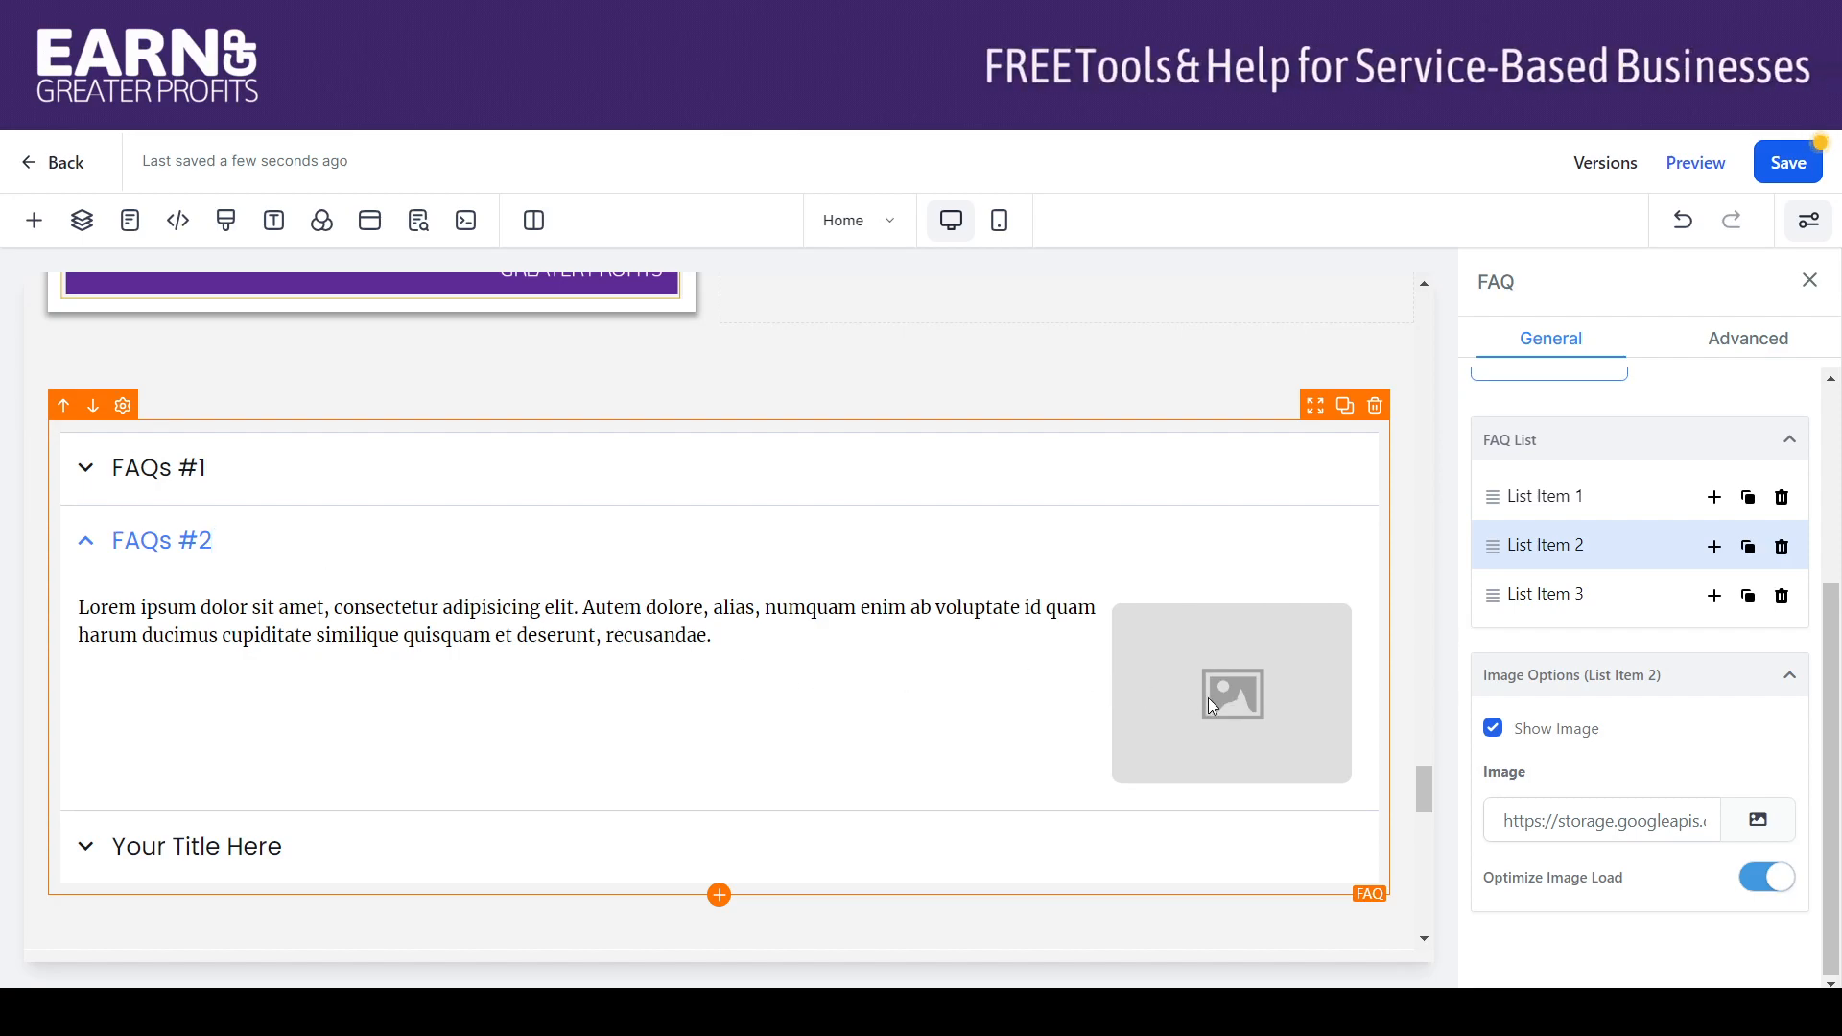
left_click(1492, 729)
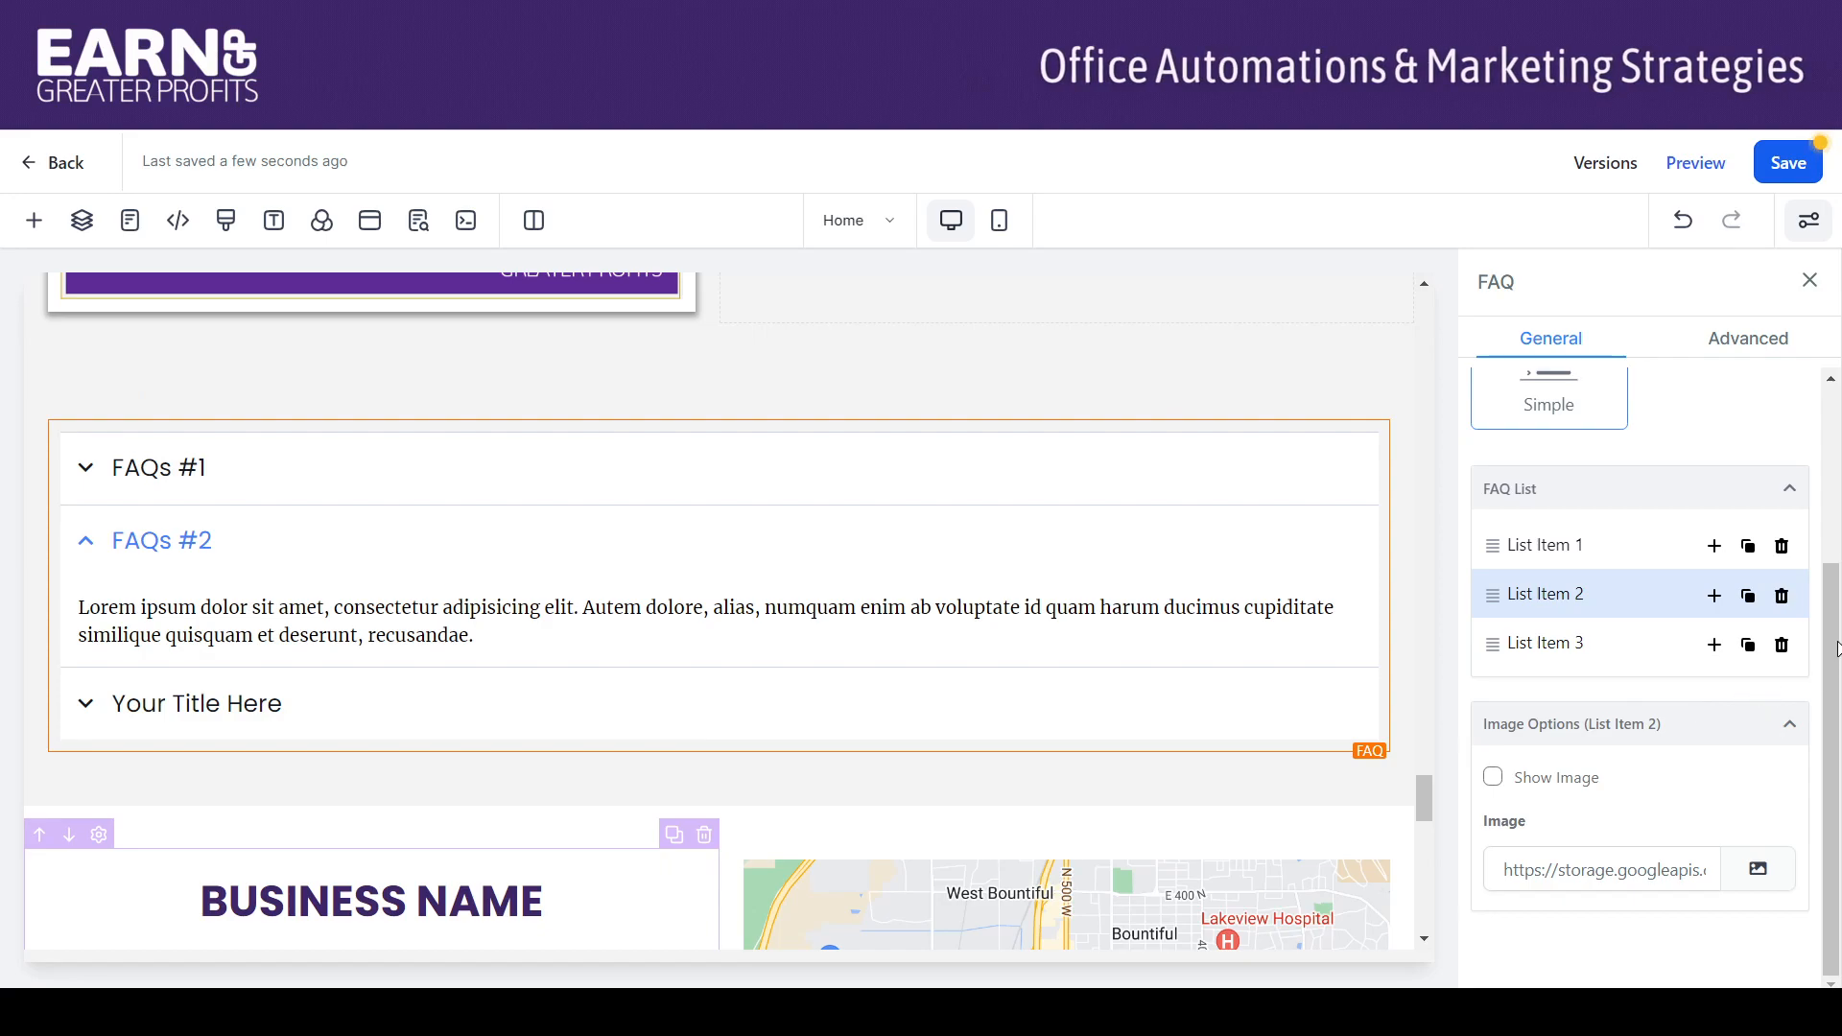
Open List Item 3, add a new FAQ item below it, and delete the added item again.
left_click(1566, 648)
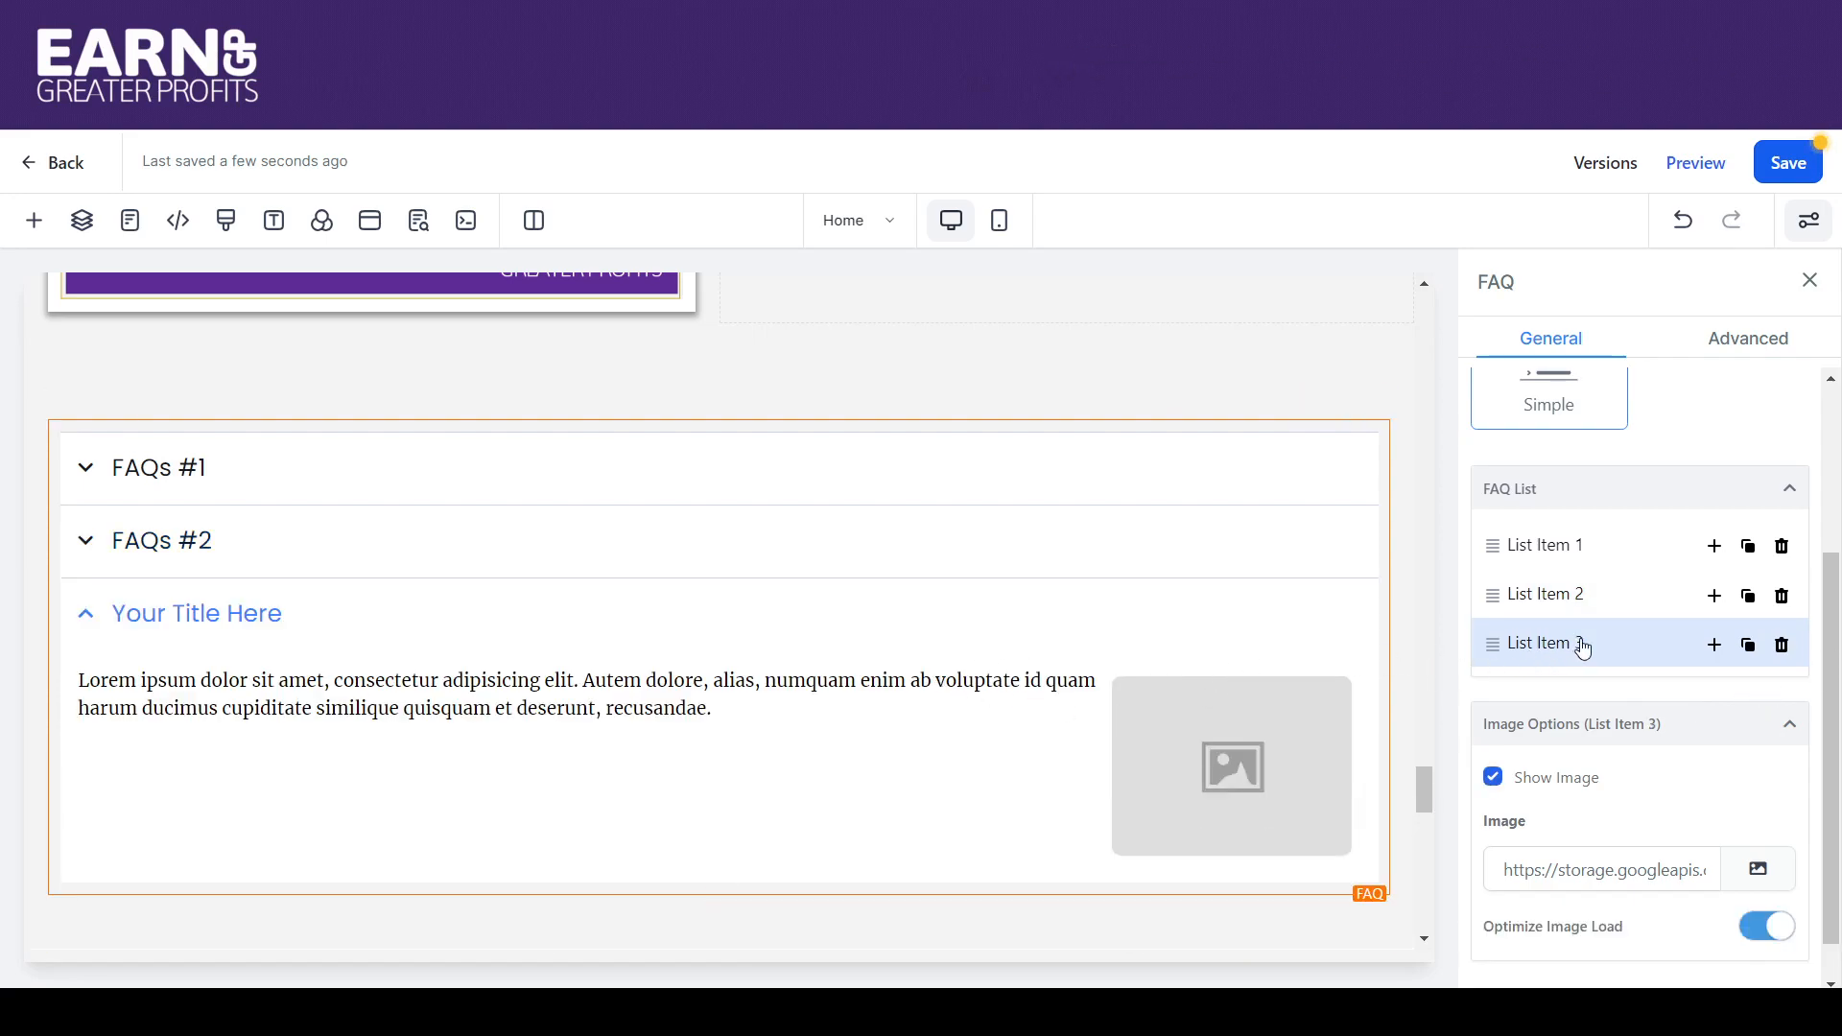
left_click(1714, 650)
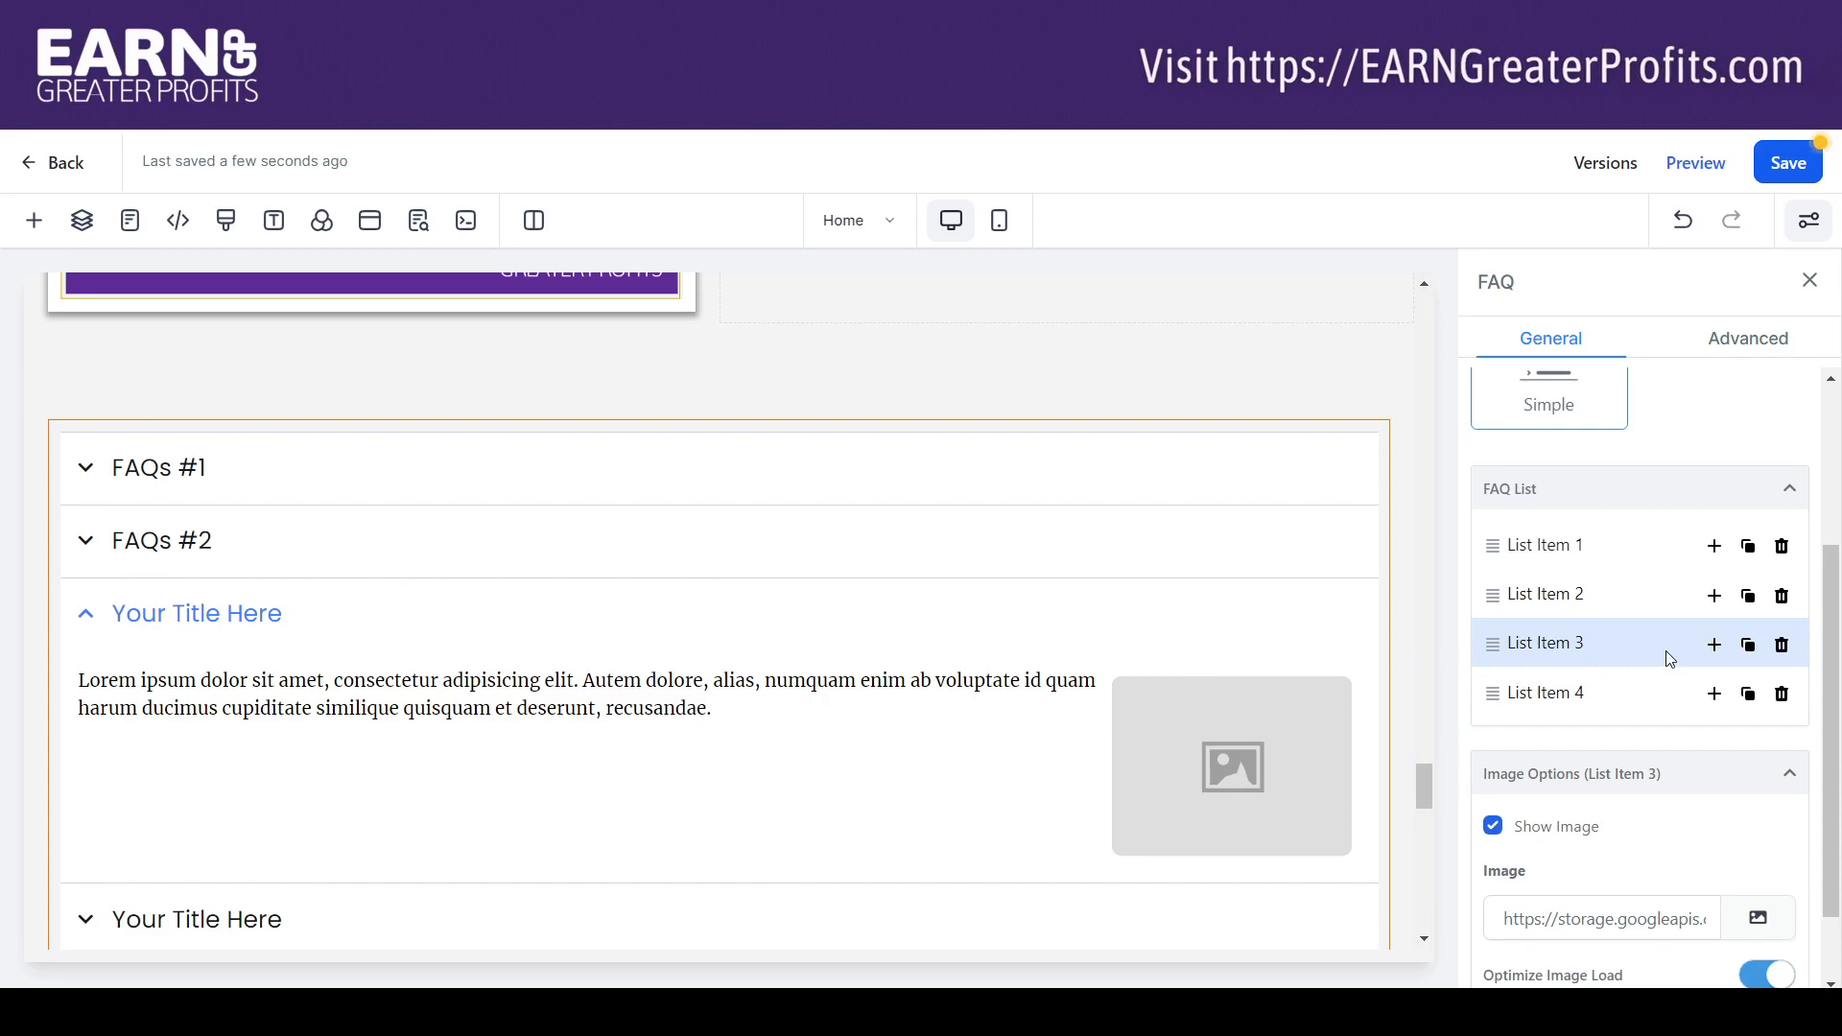
left_click(1781, 695)
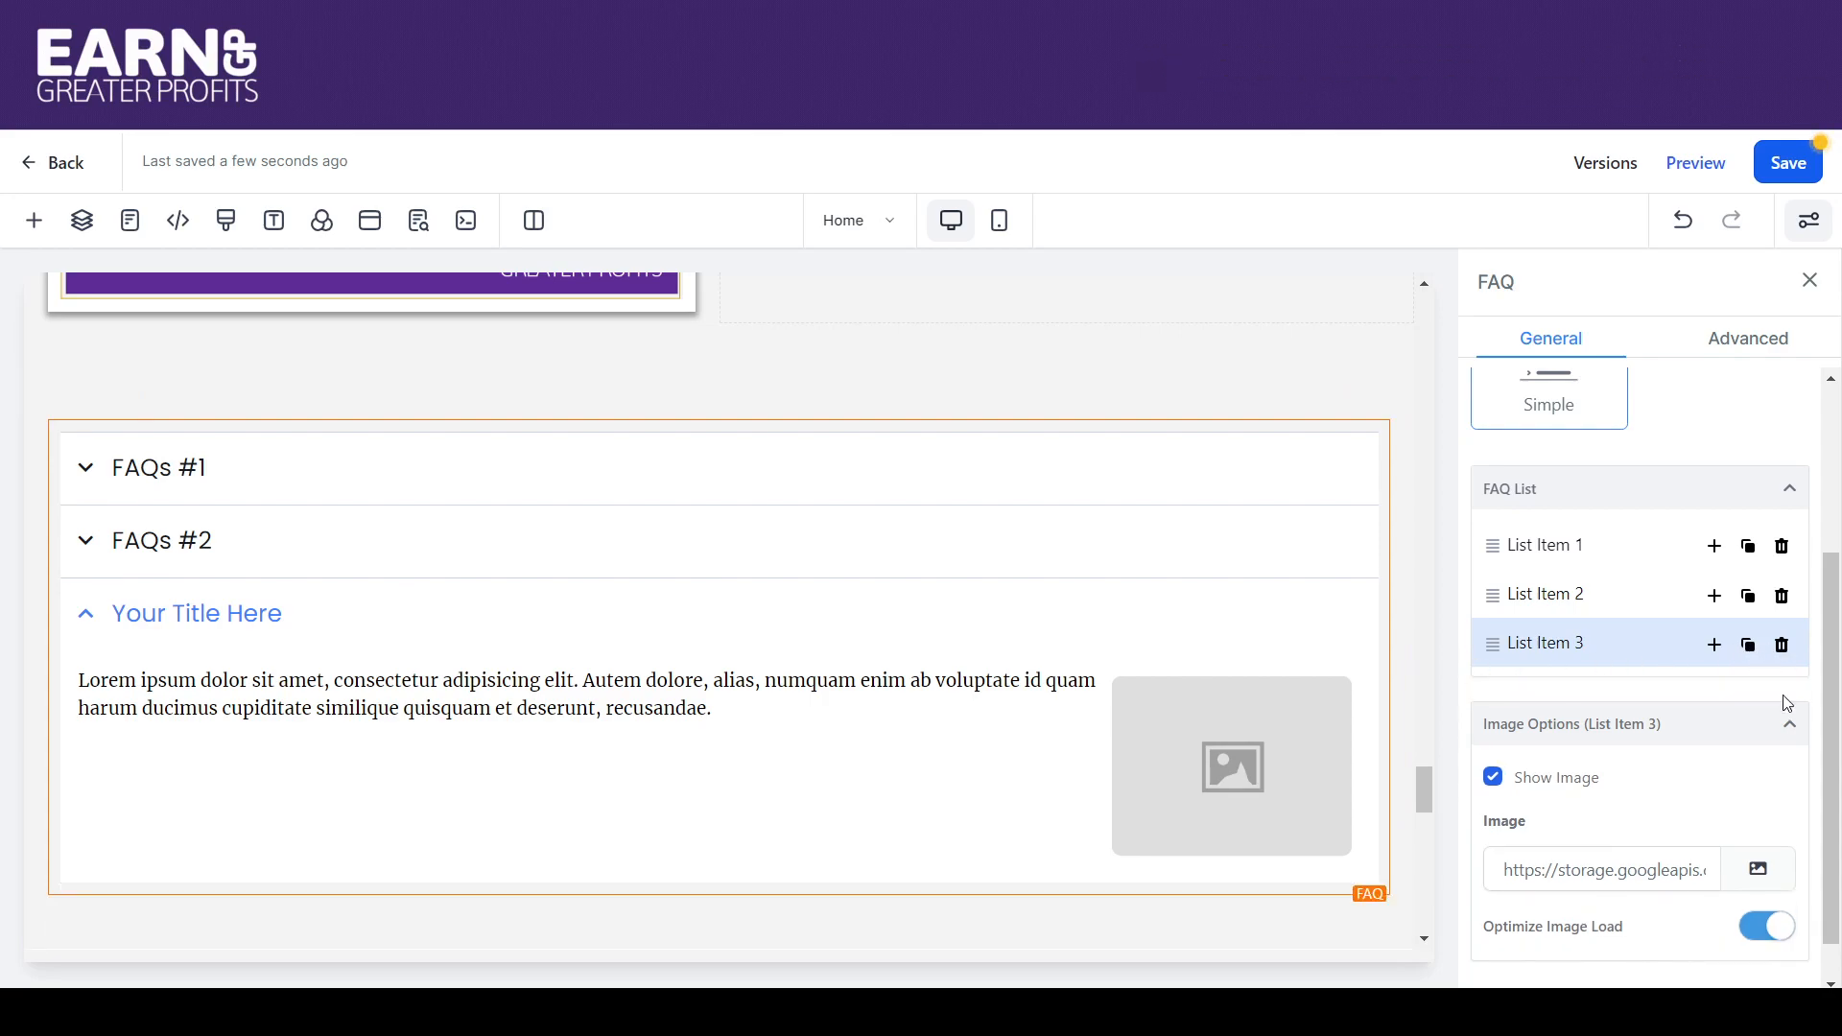
Move List Item 3 above List Item 2 in the FAQ list.
left_click_drag(1499, 657, 1494, 598)
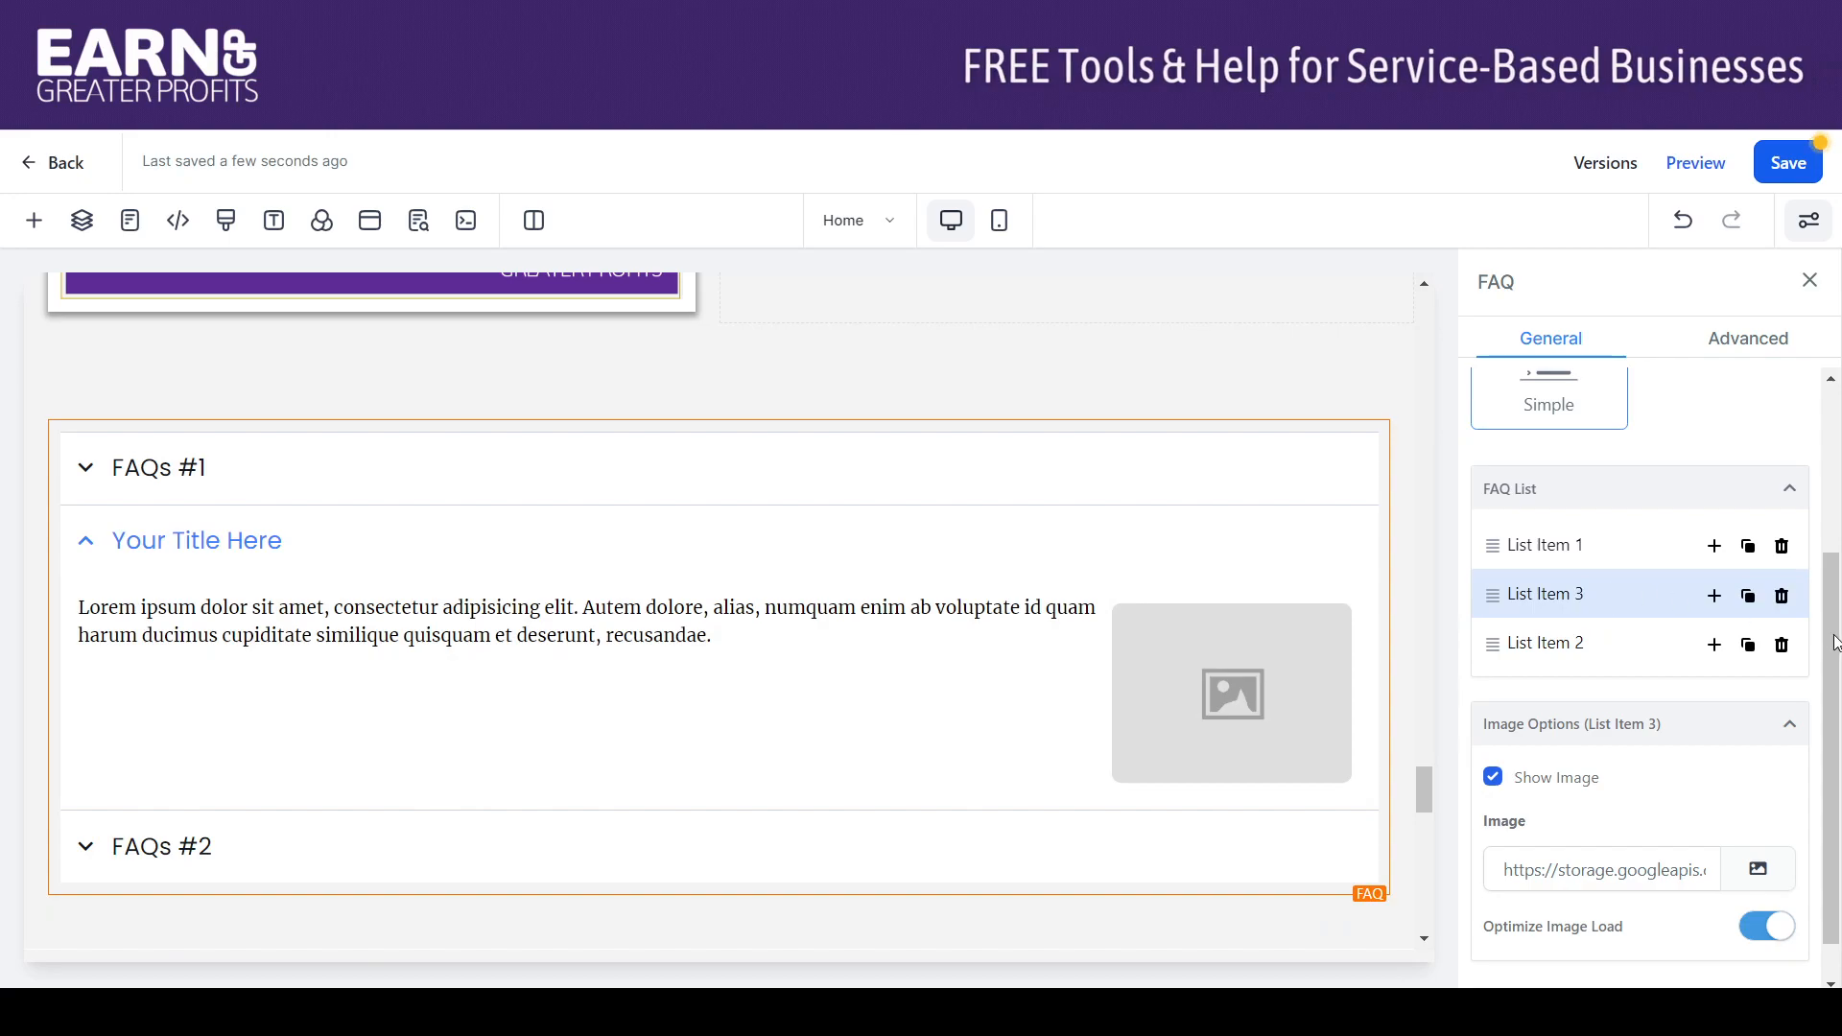
In the FAQ's advanced custom options, search the icons for "chev" and set the close icon to chevron-circle-down.
left_click_drag(1835, 633, 1816, 359)
left_click(1749, 345)
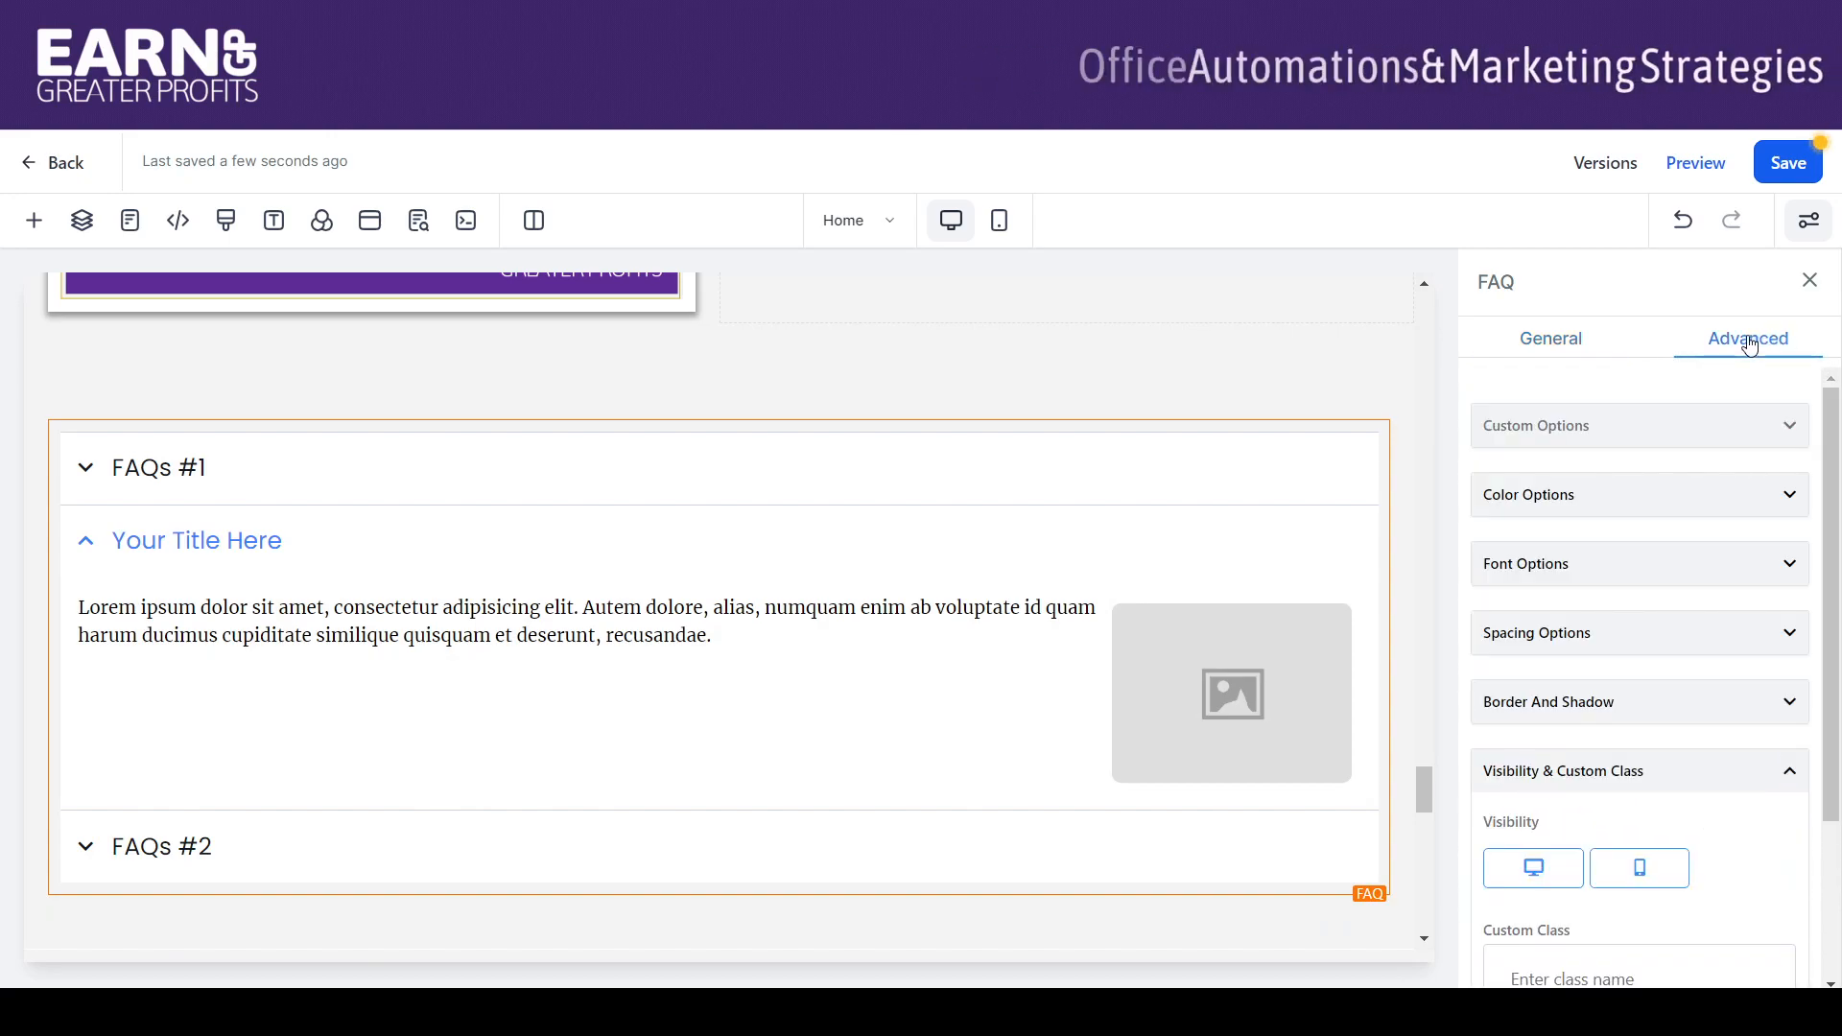
left_click(1788, 429)
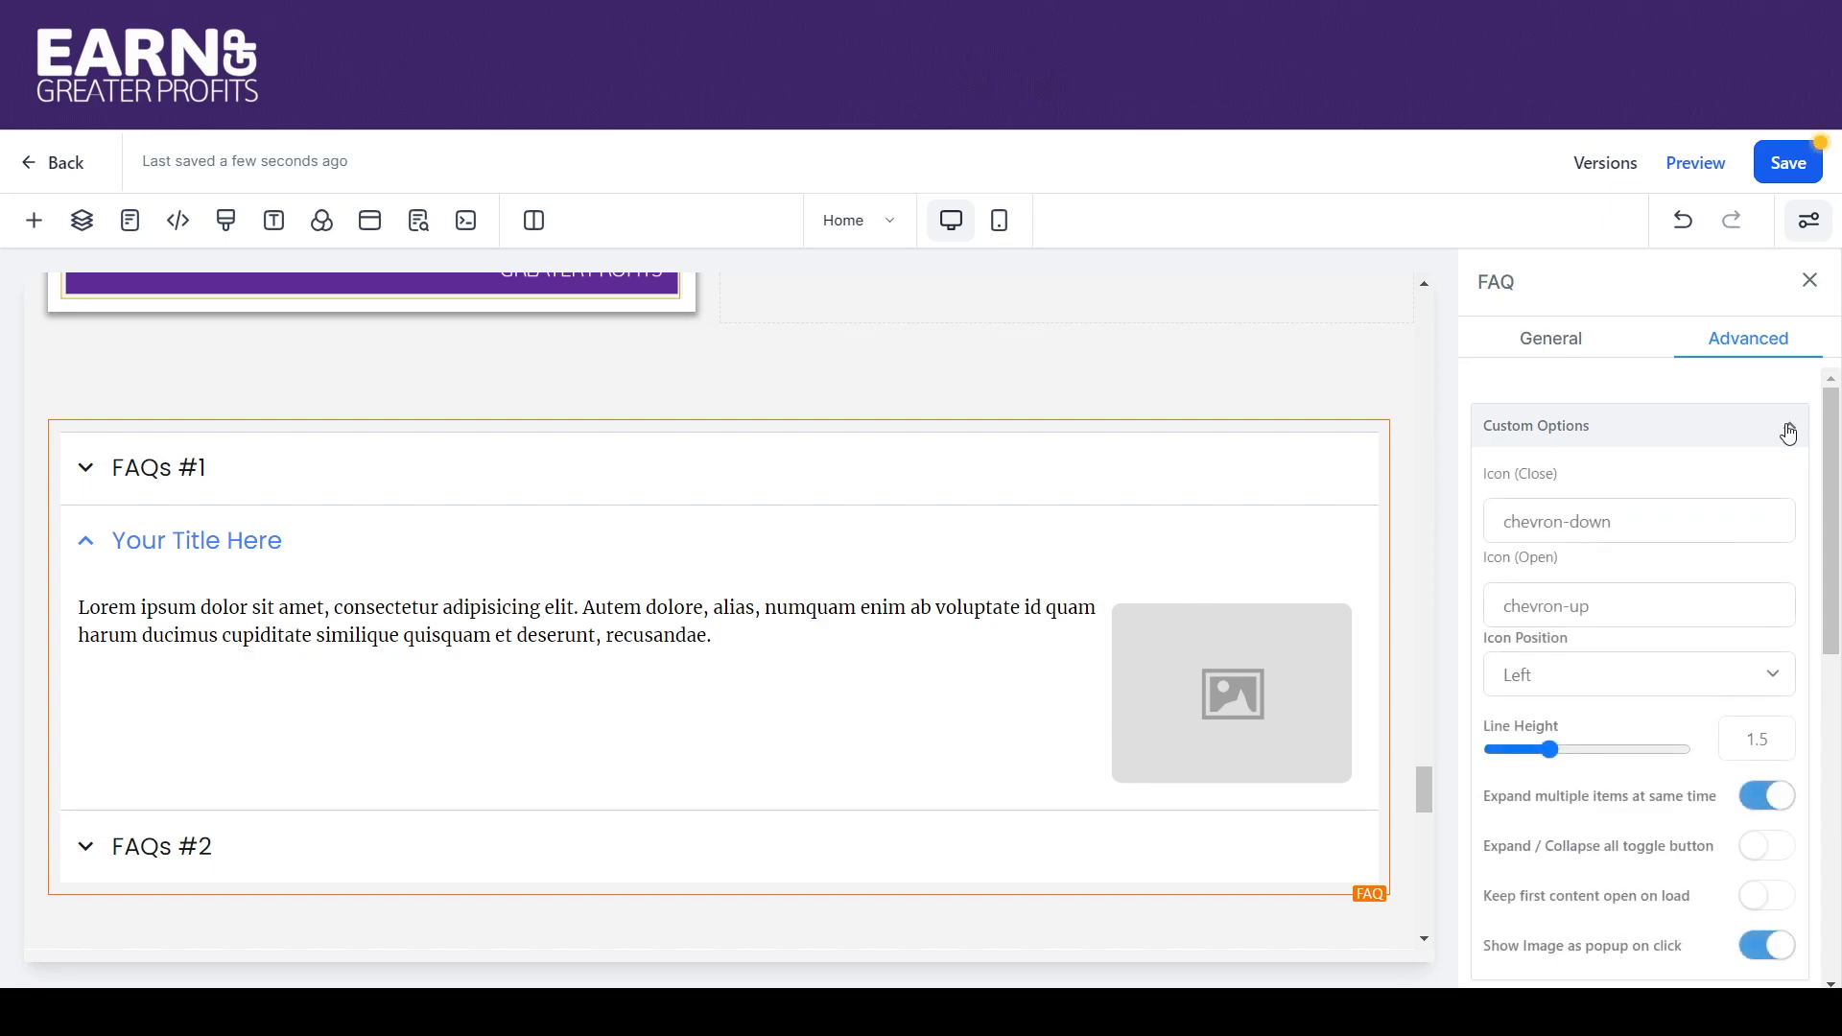
scroll(1609, 508, "down", 1)
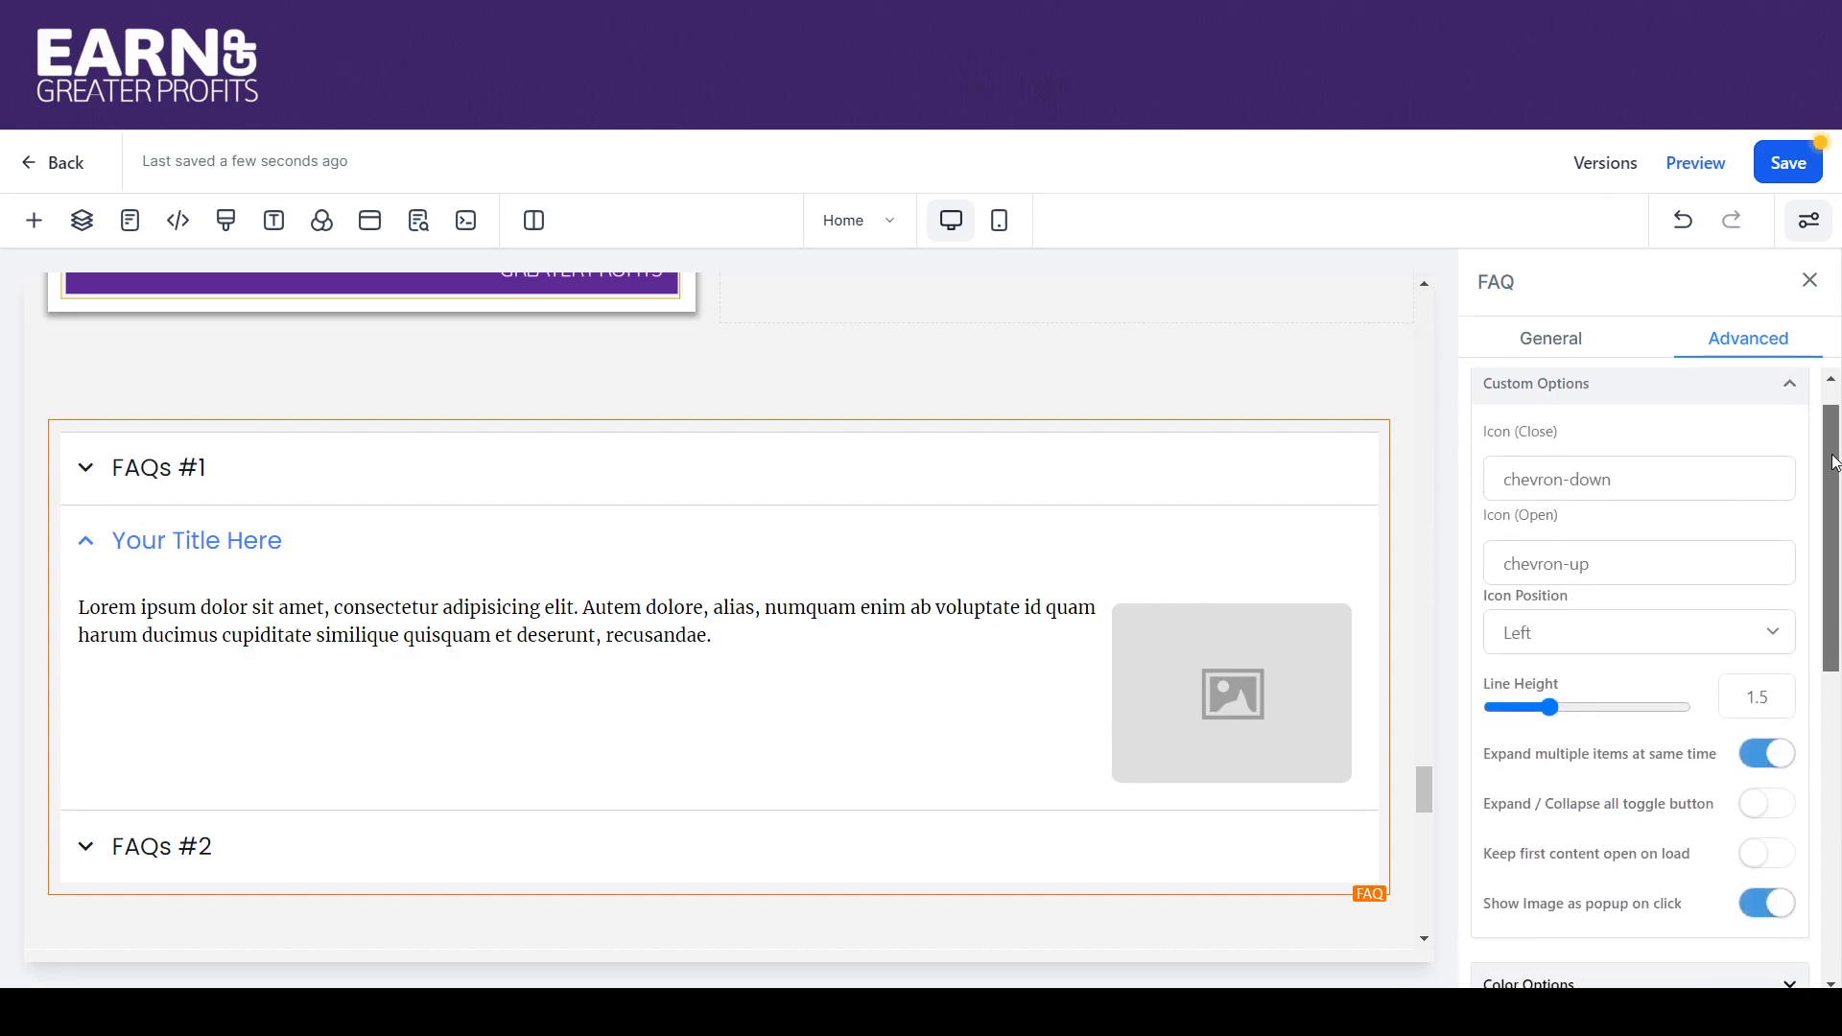
left_click(1624, 482)
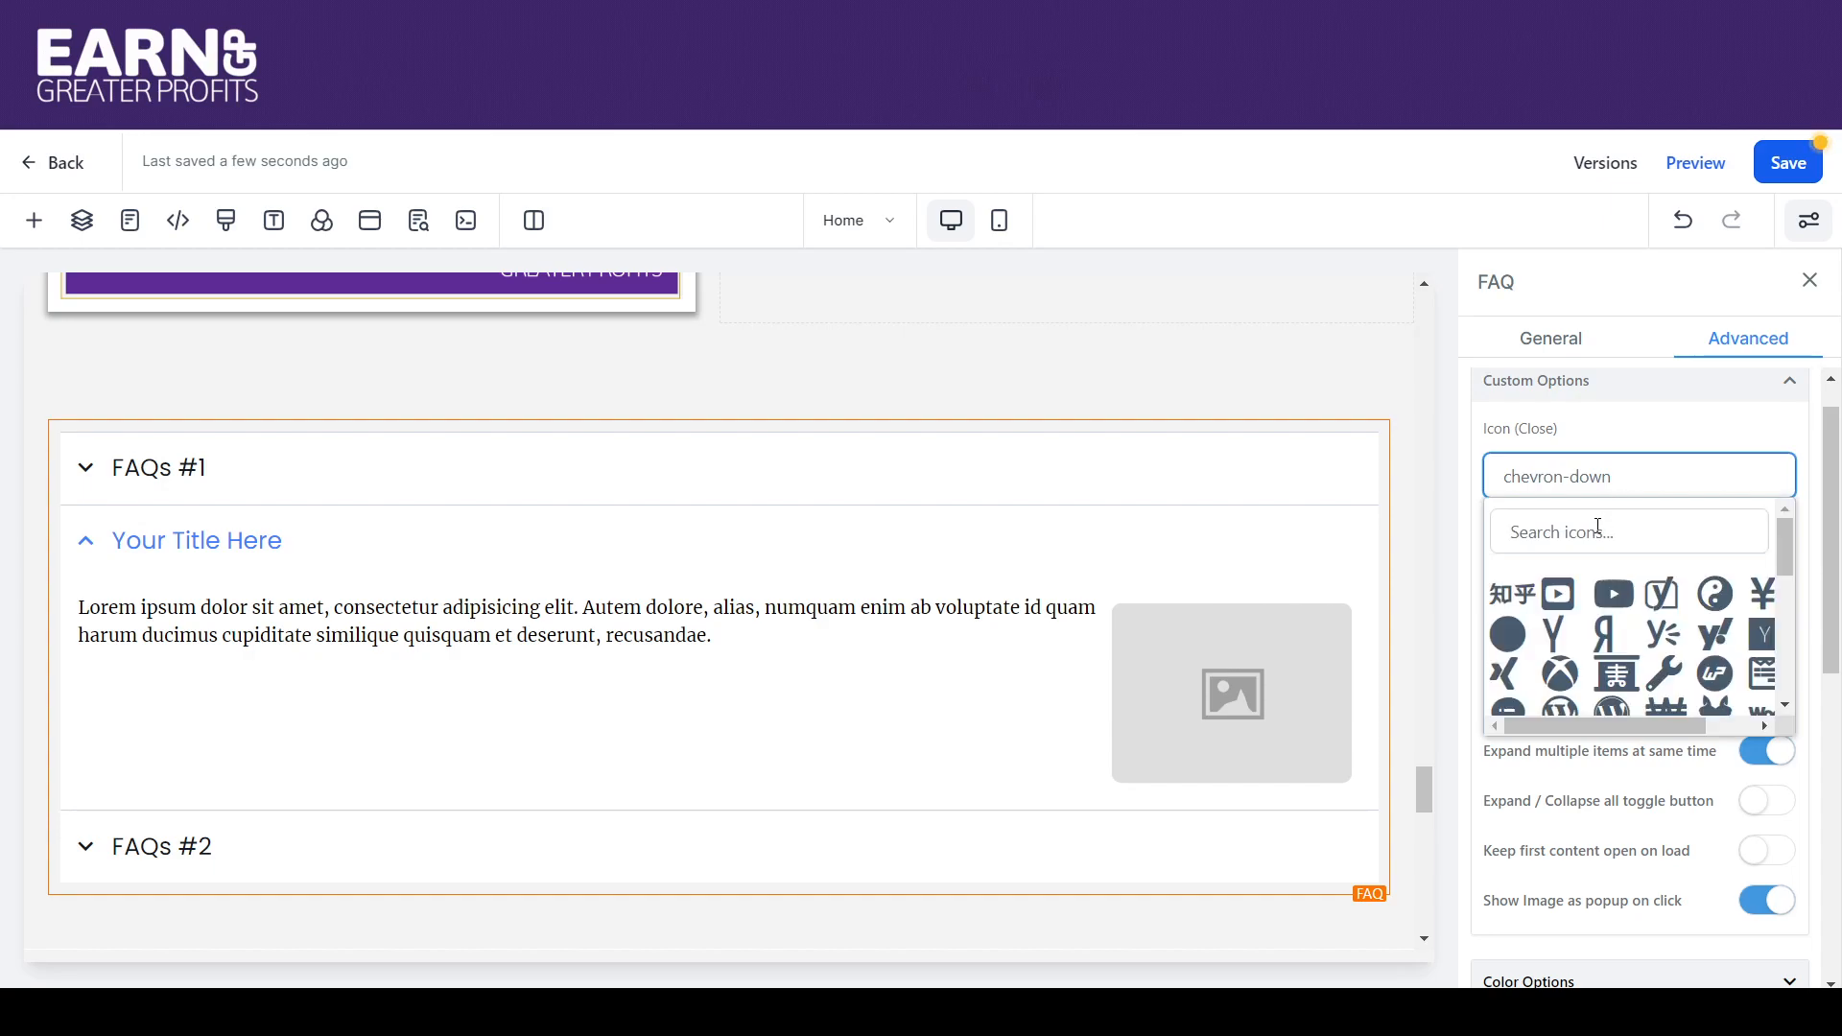
left_click(1596, 534)
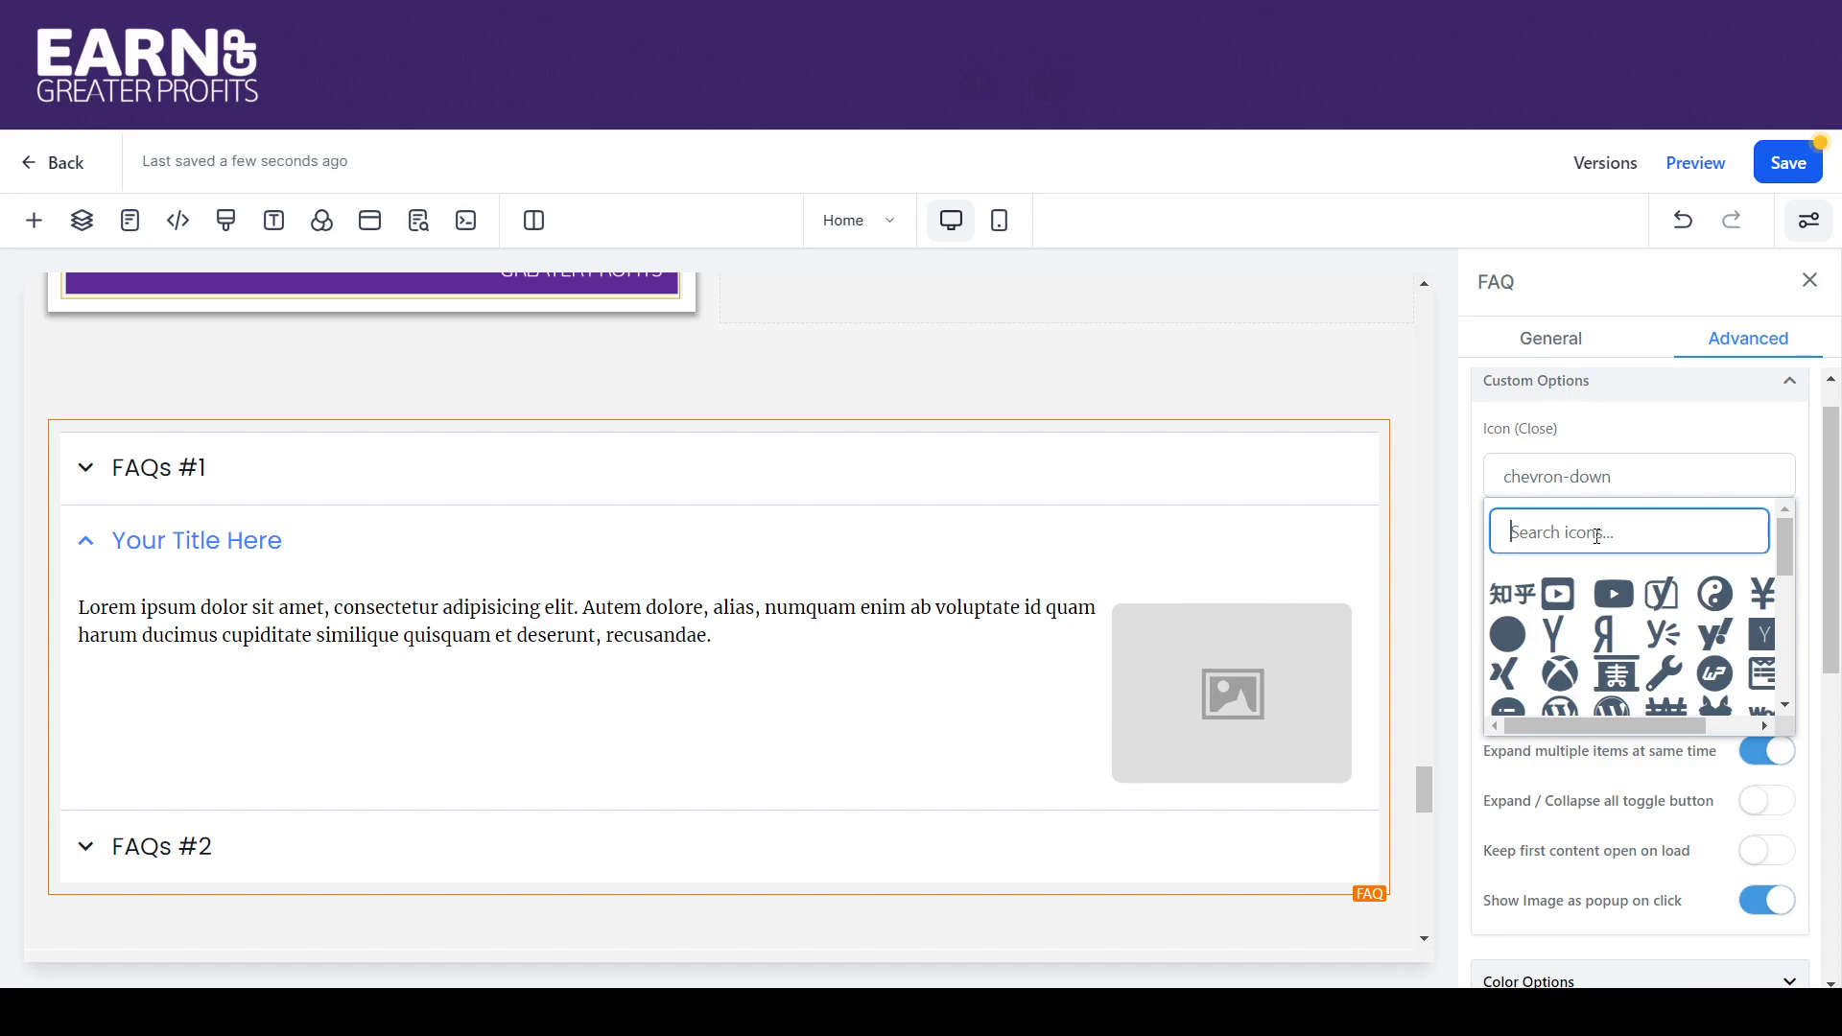
type("chev")
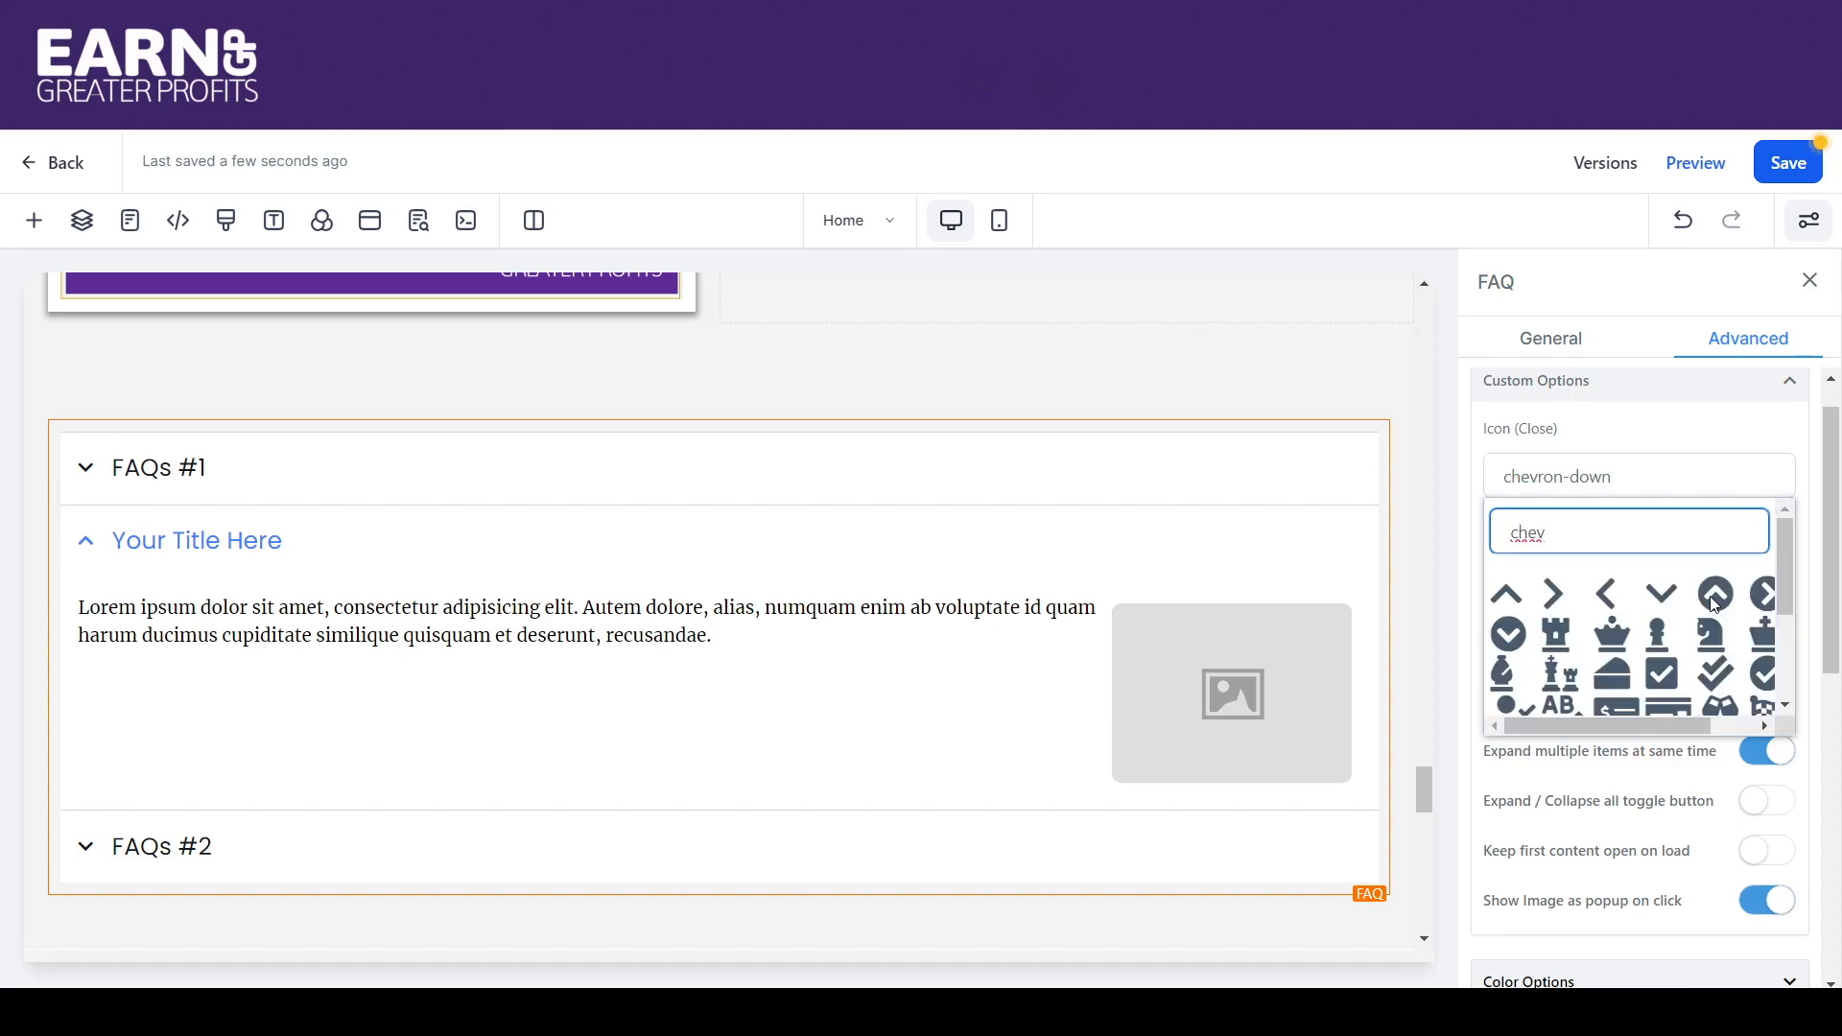
left_click(1508, 635)
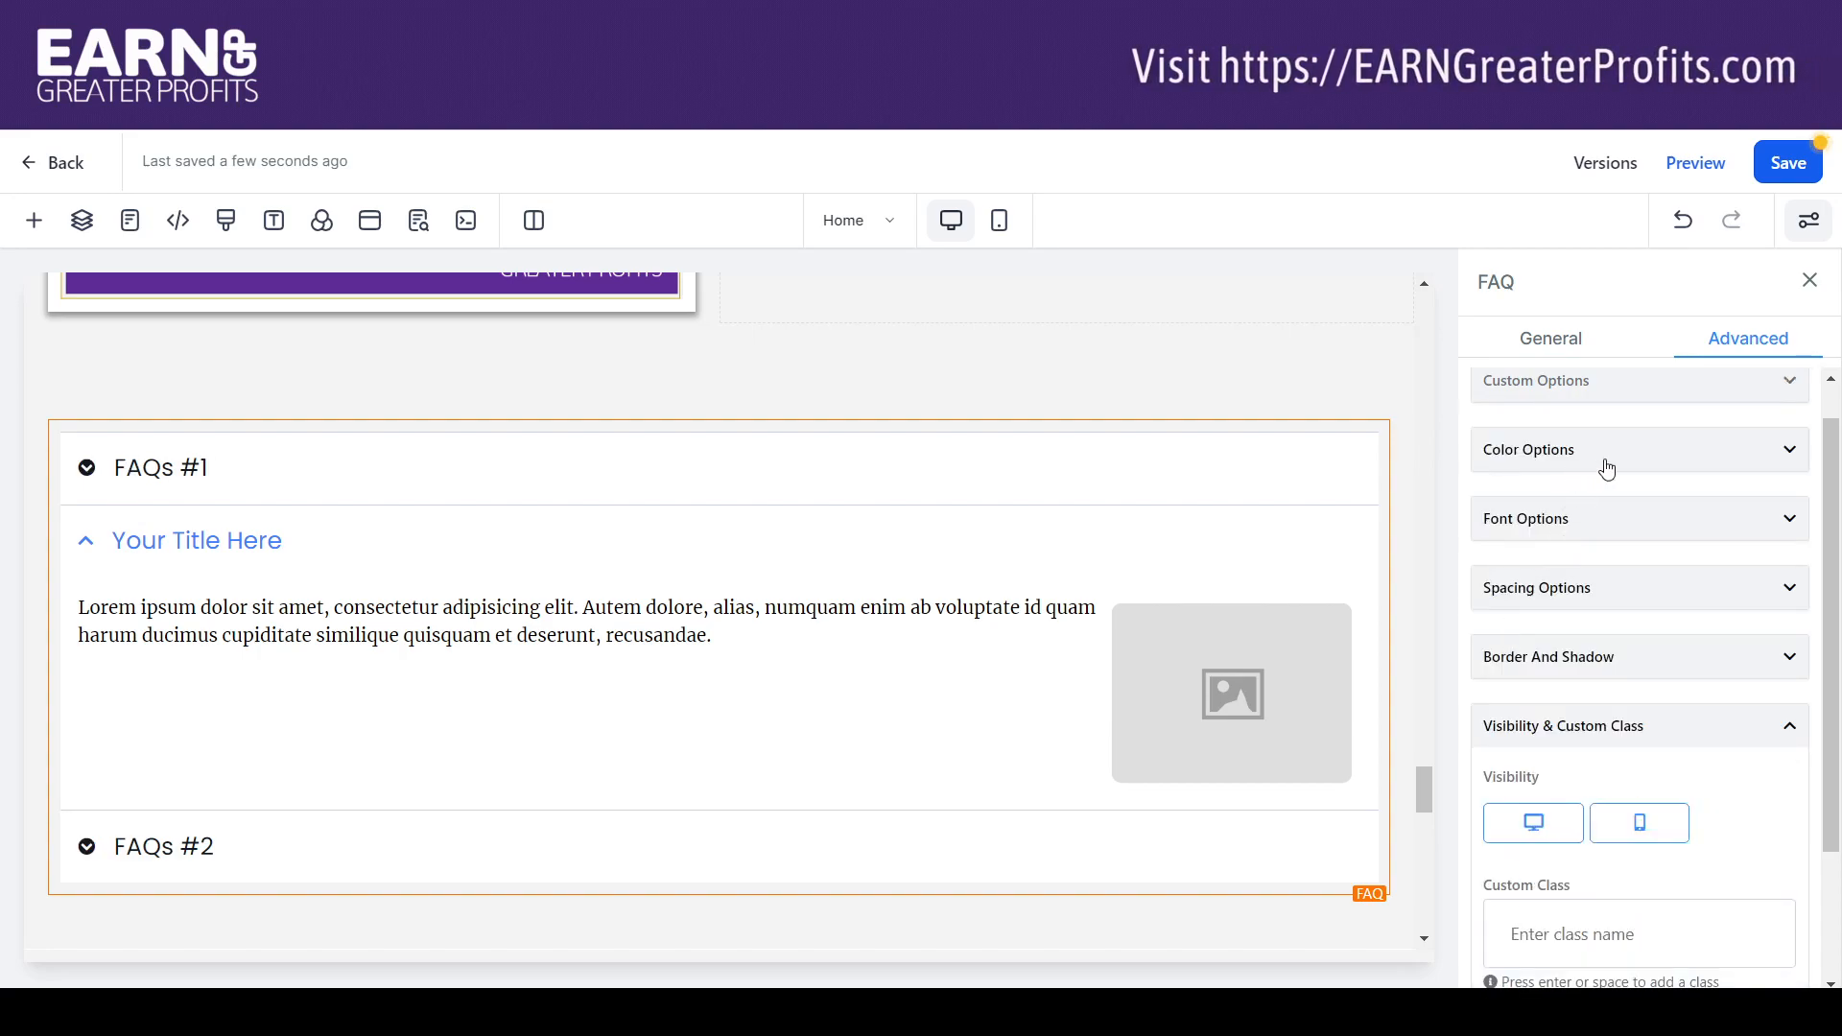
Set the FAQ icon position to Right and the line height to 2.
left_click_drag(1830, 498, 1829, 481)
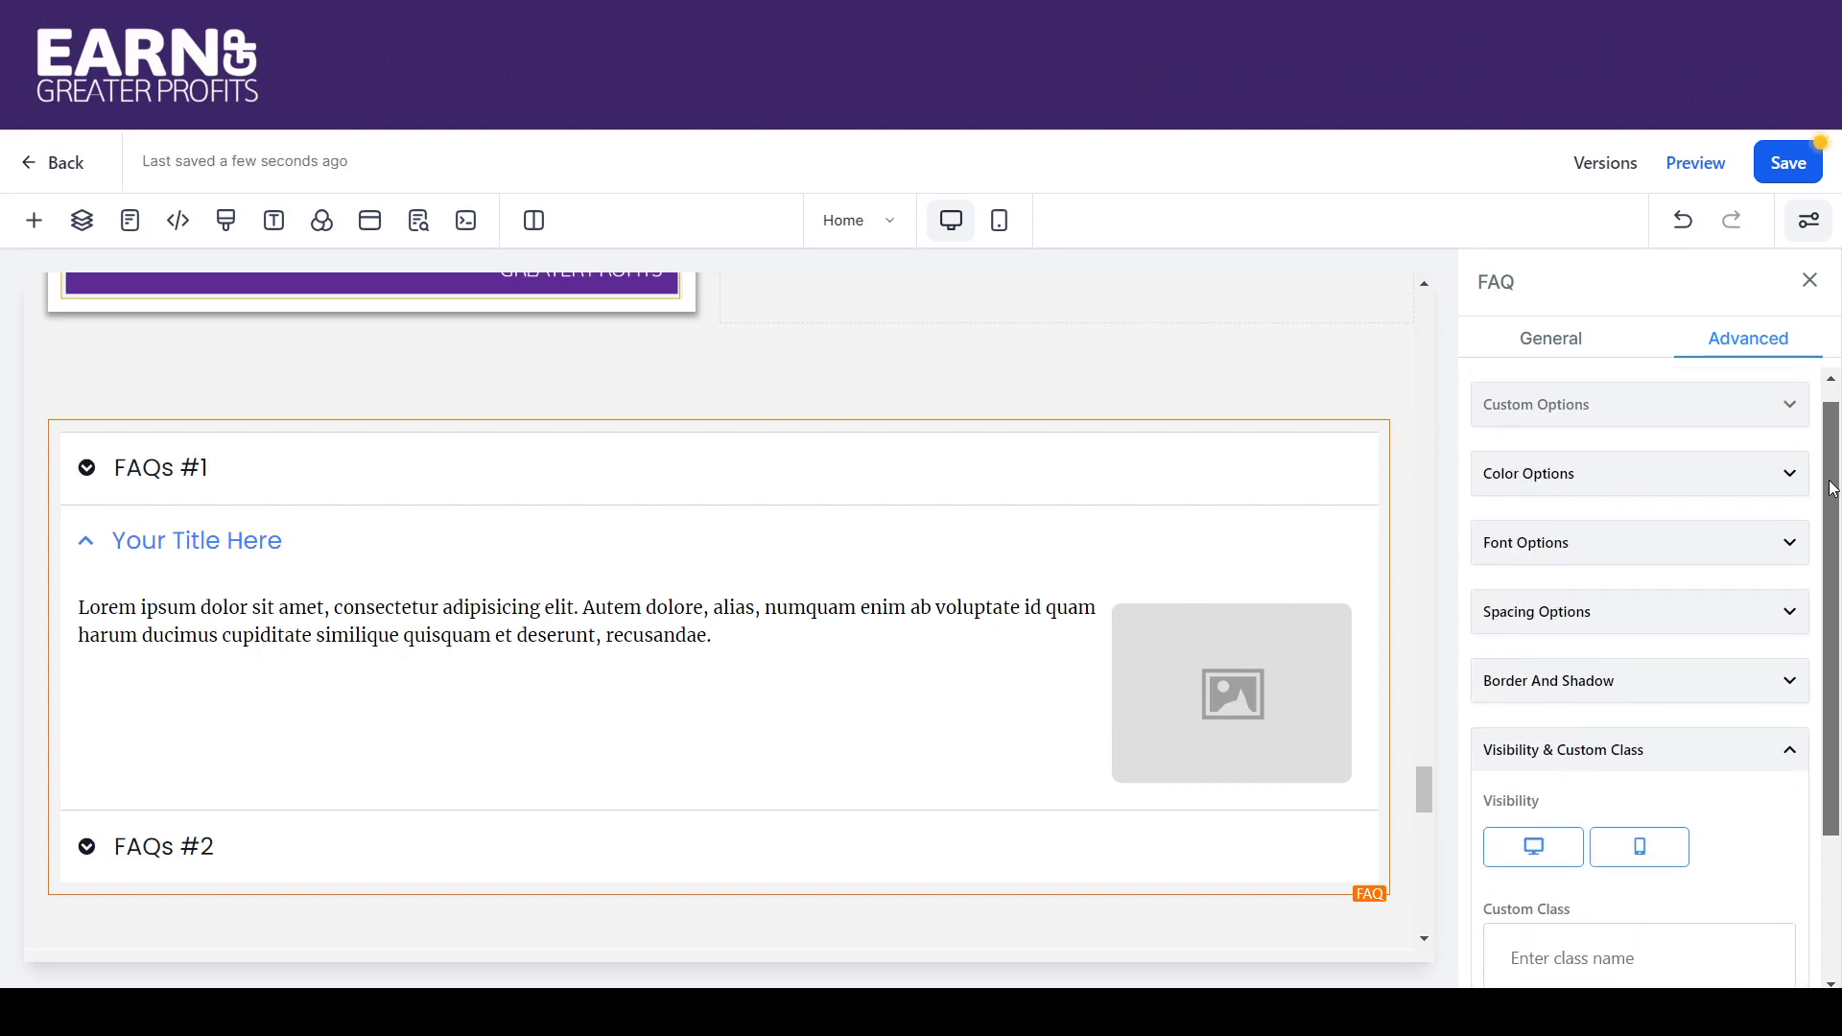
left_click(1690, 412)
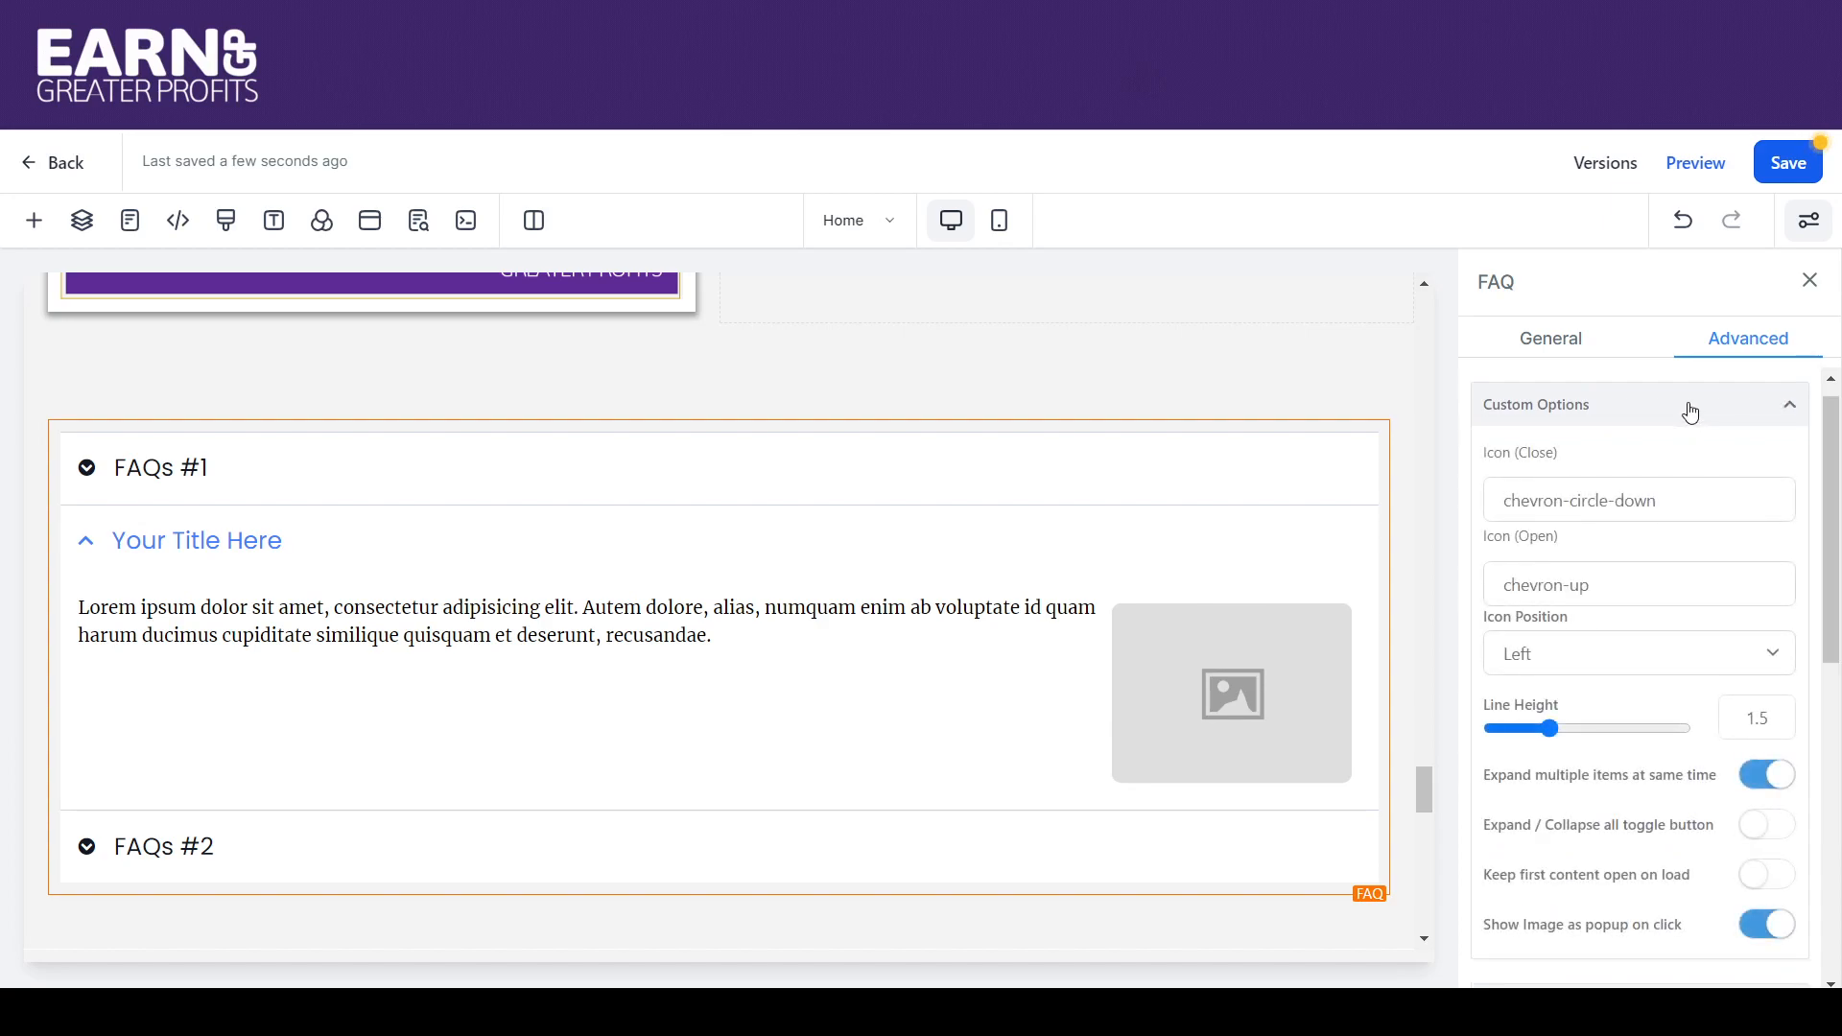
left_click(1608, 658)
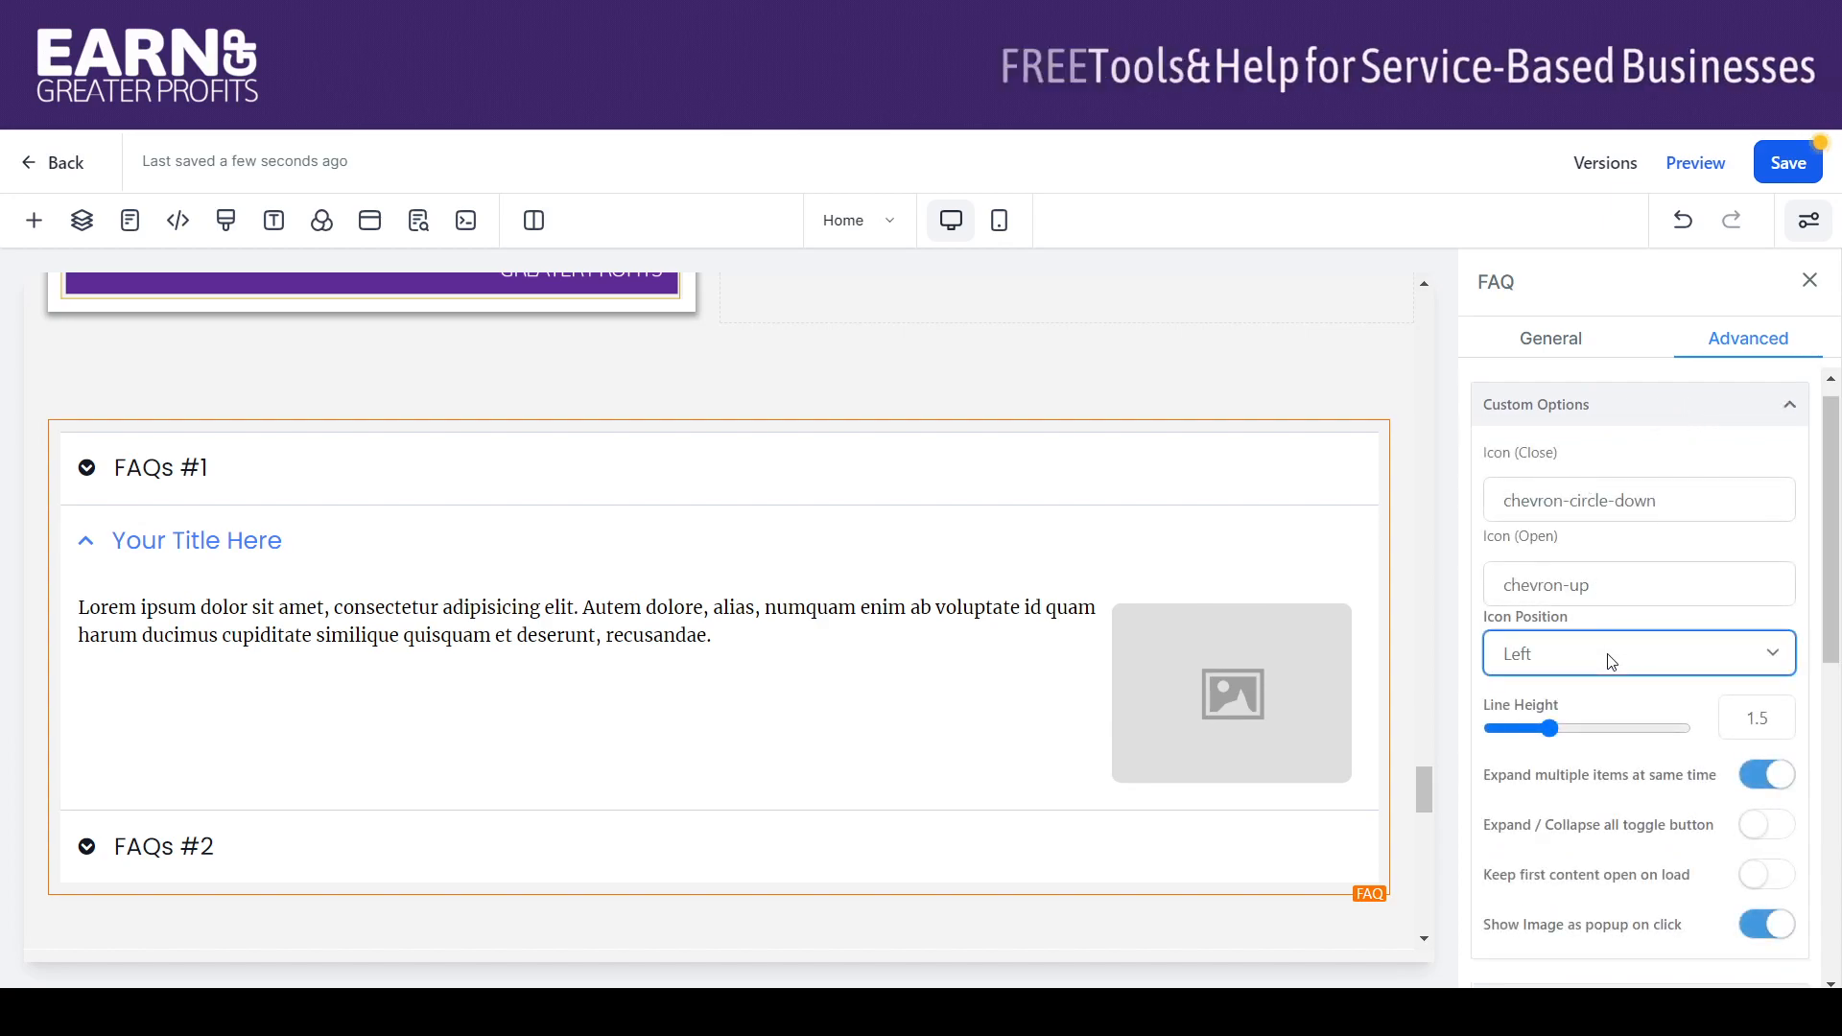
left_click(1600, 712)
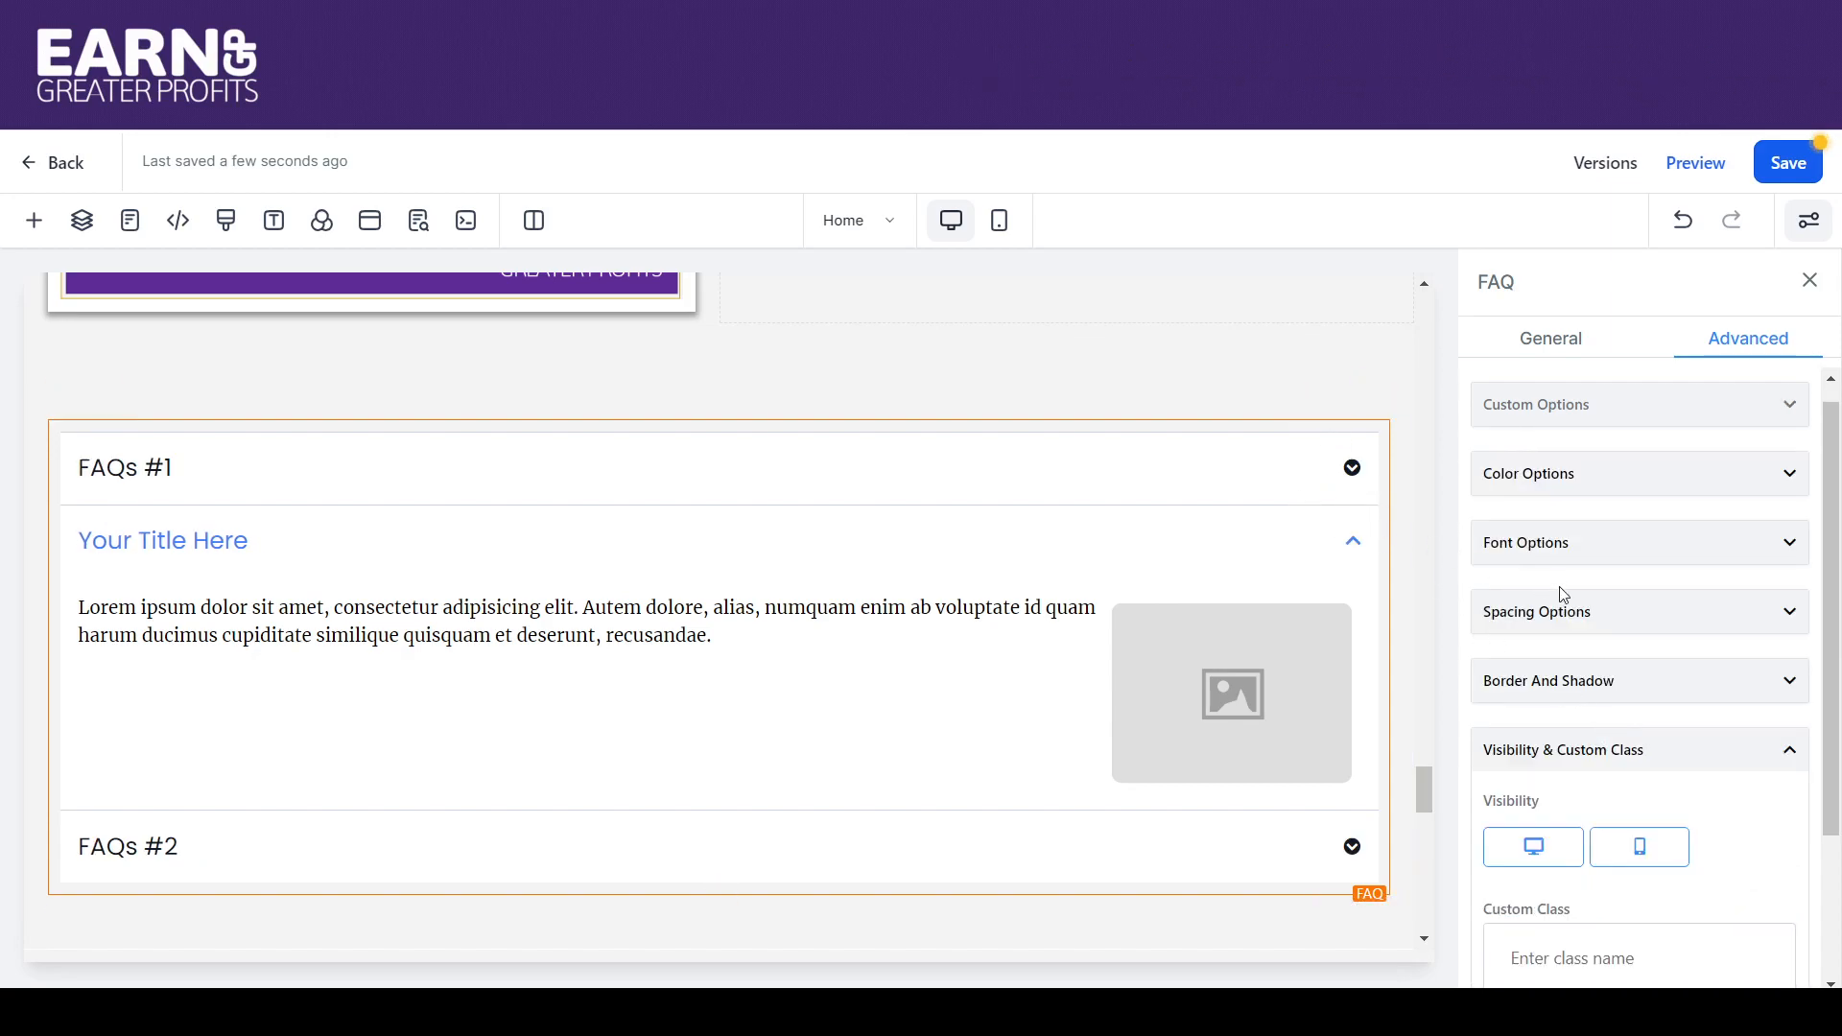
left_click(1570, 422)
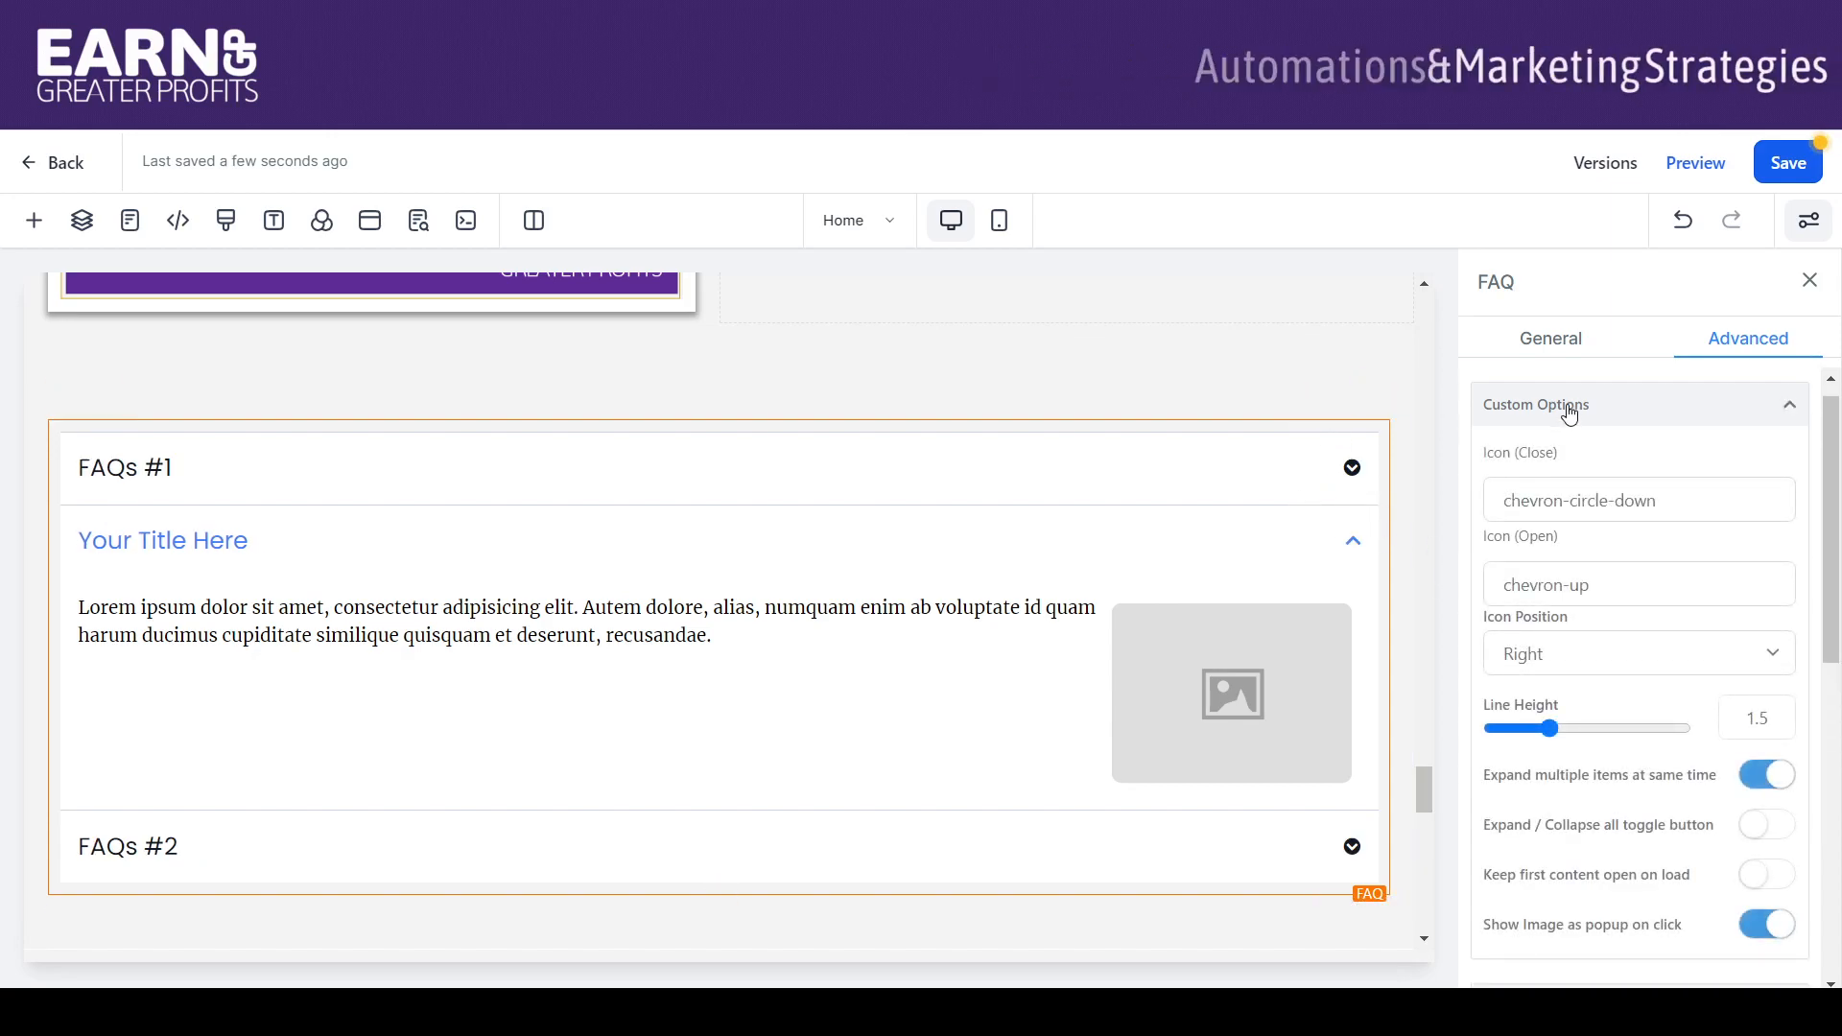
left_click(1585, 729)
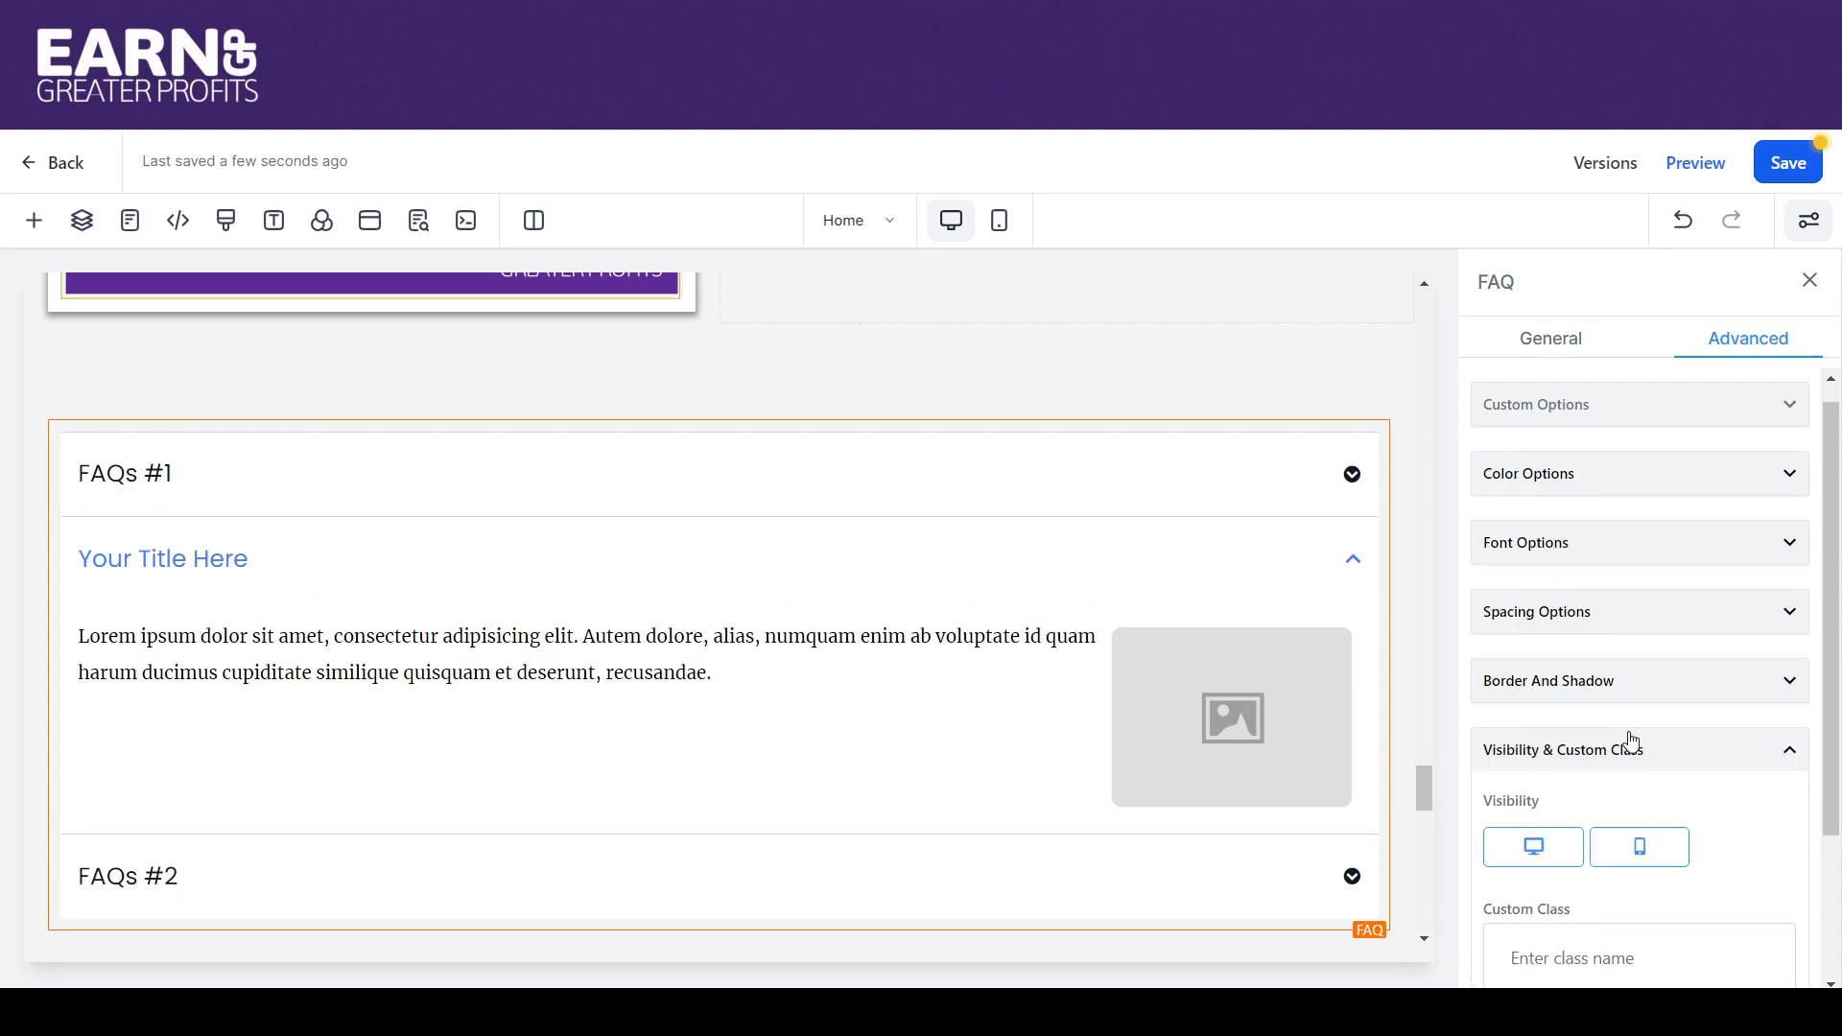
Turn off expanding multiple items at the same time in the FAQ's custom options.
left_click(1578, 411)
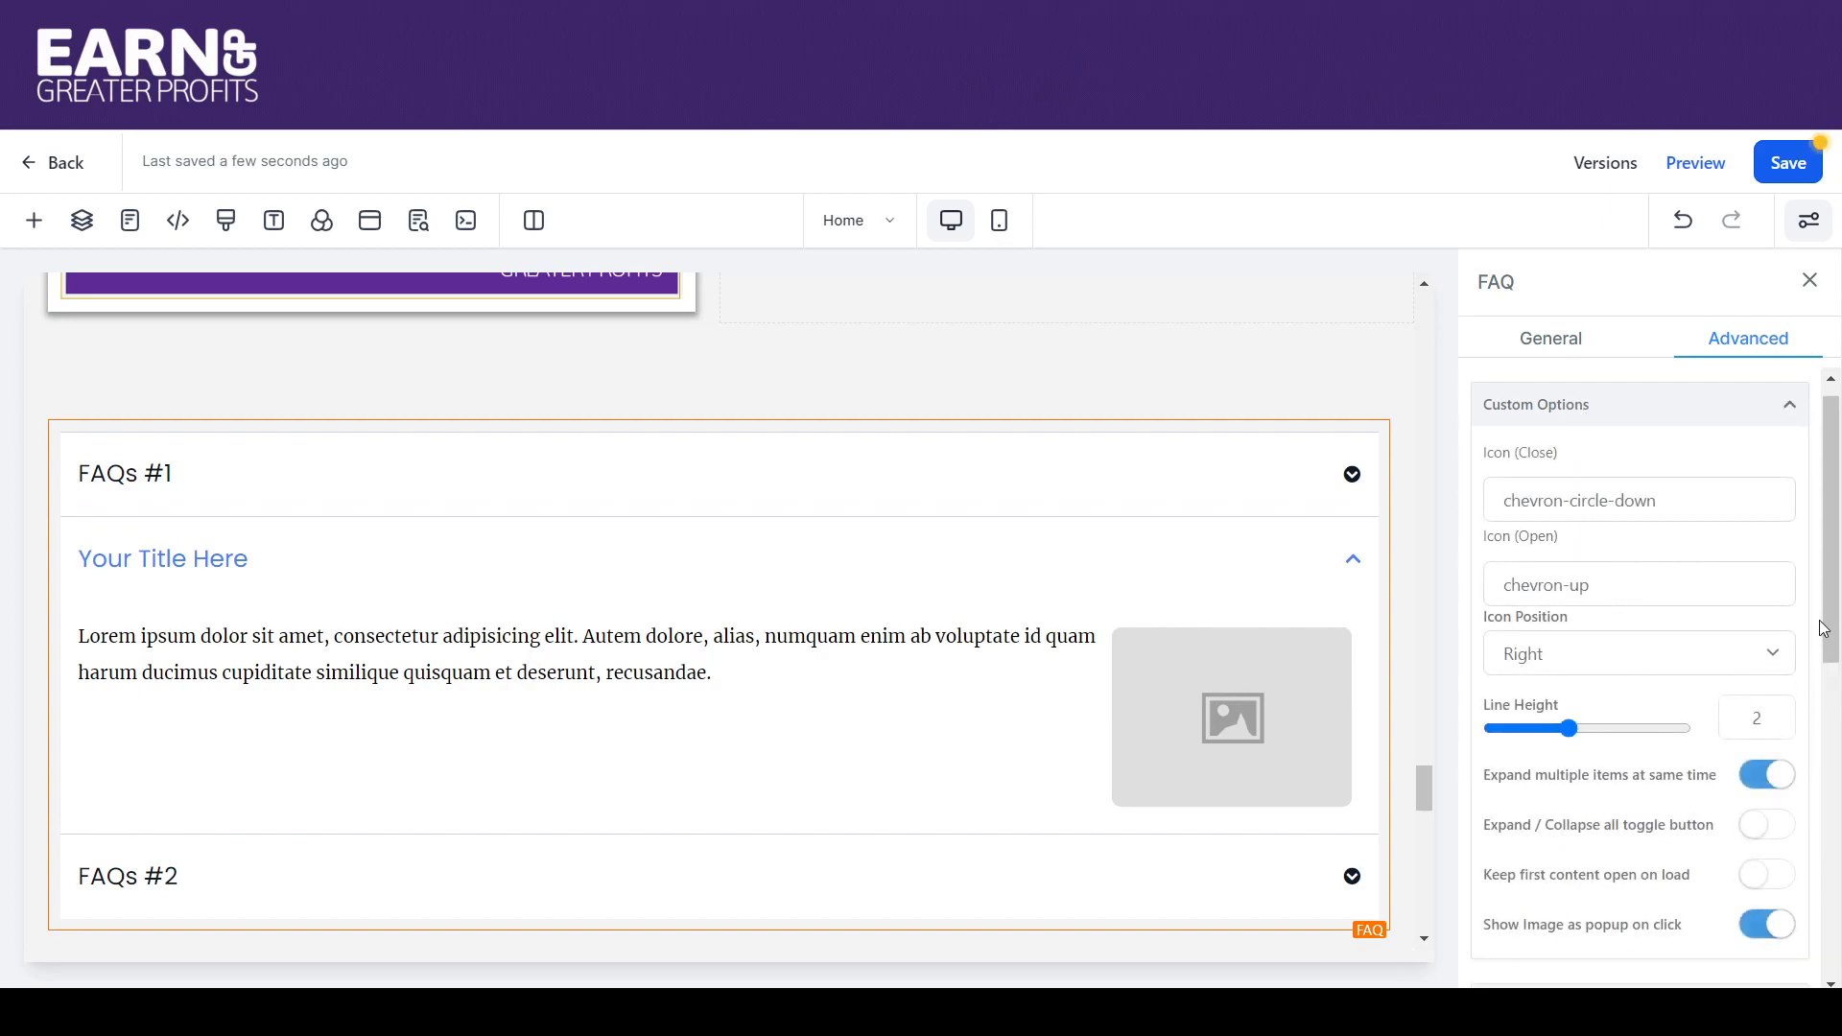
left_click_drag(1826, 623, 1840, 739)
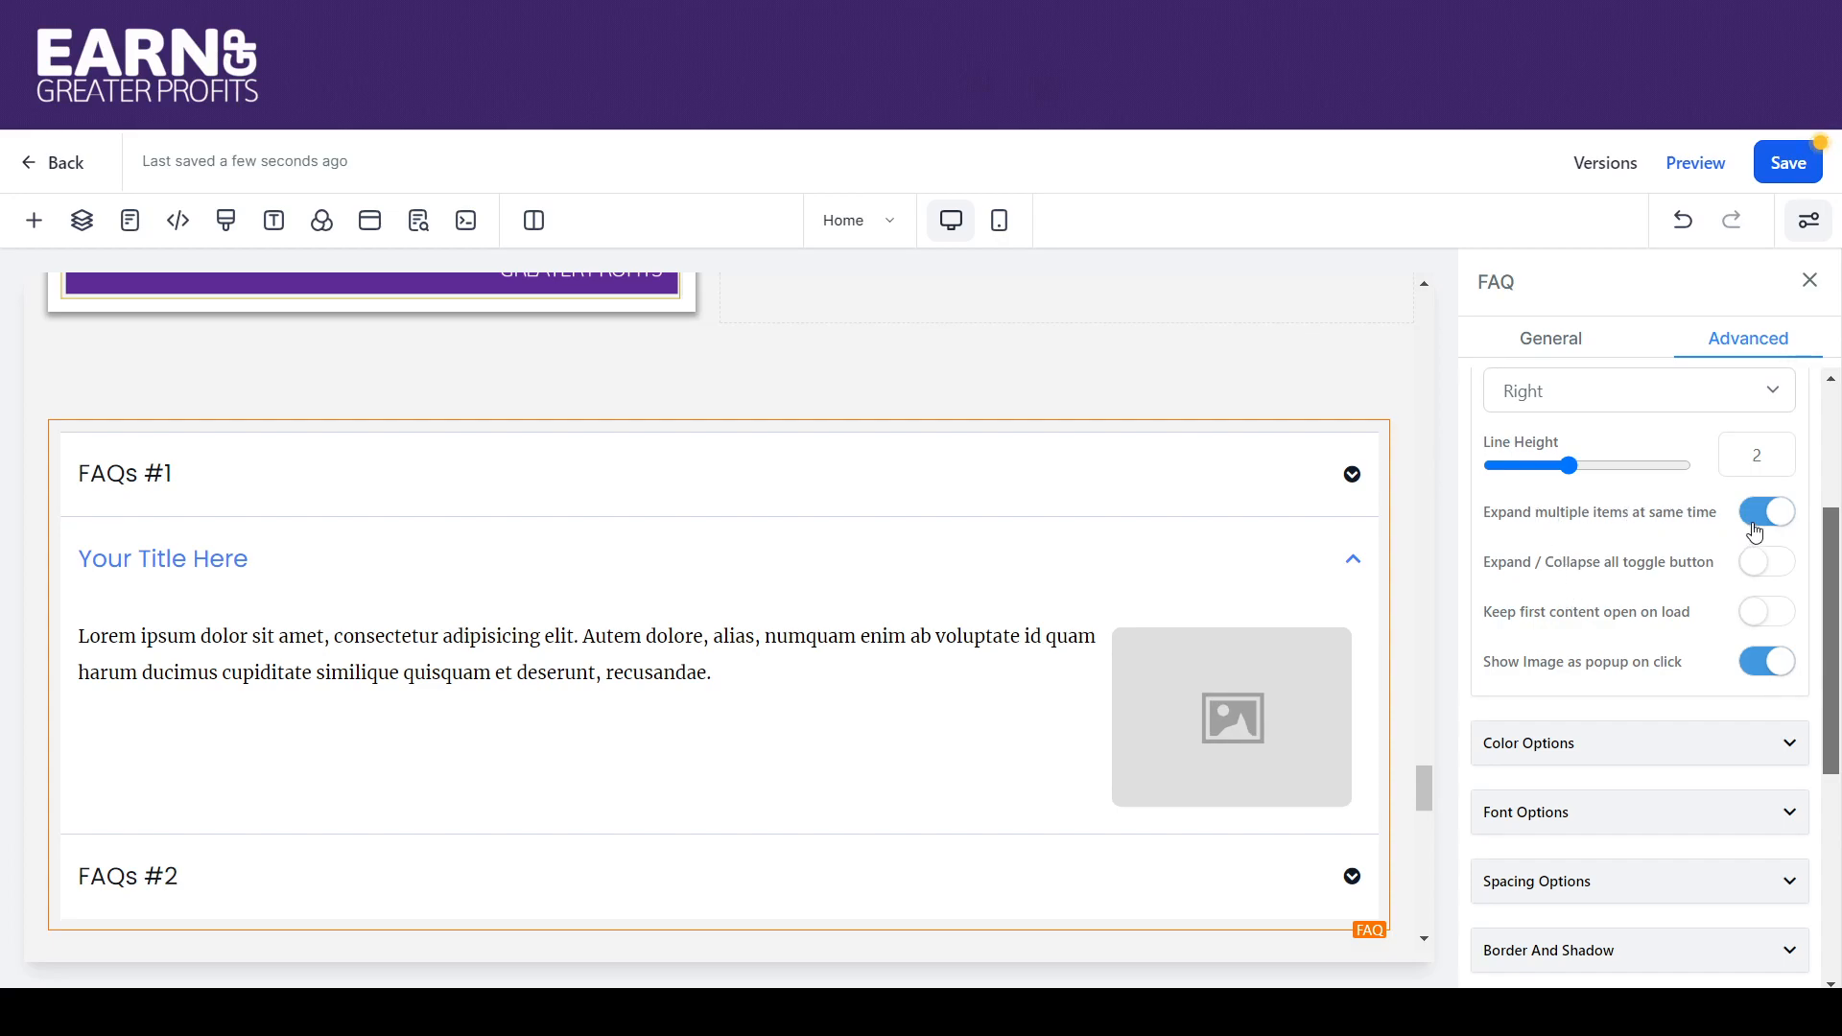
scroll(1754, 530, "down", 5)
left_click_drag(1834, 571, 1826, 432)
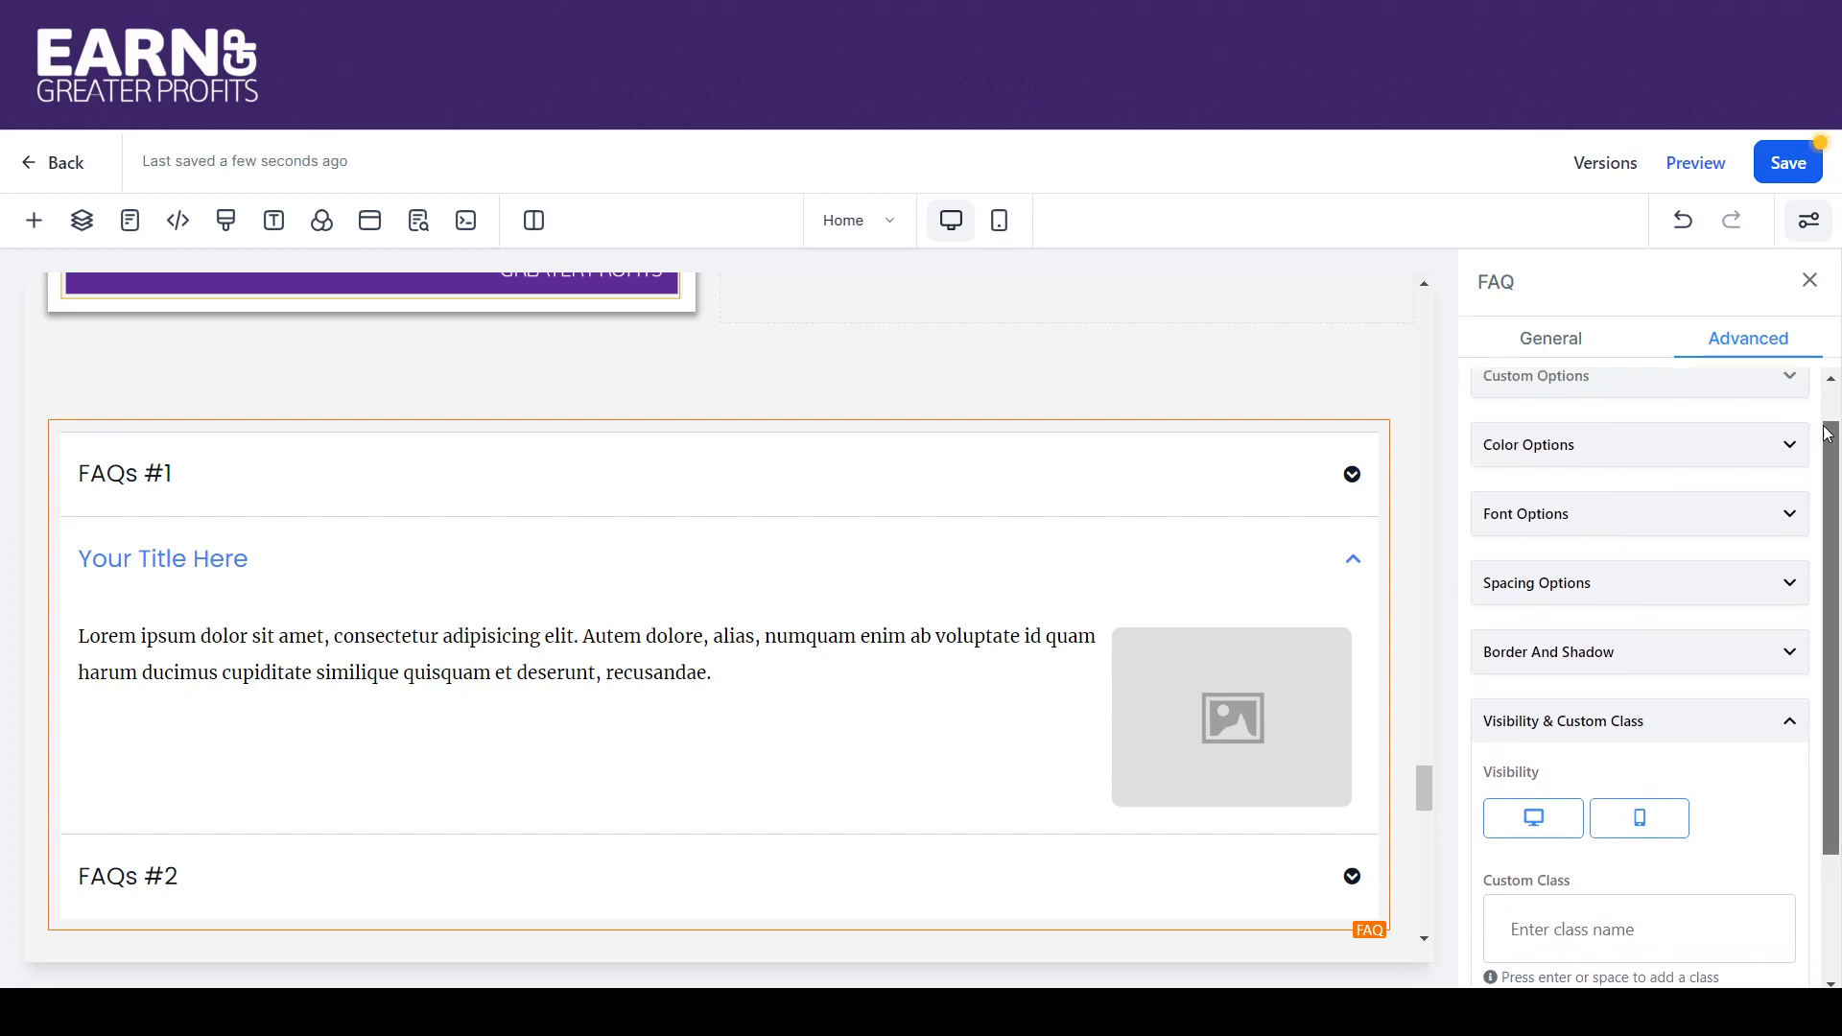
left_click(1789, 378)
left_click_drag(1833, 448, 1833, 457)
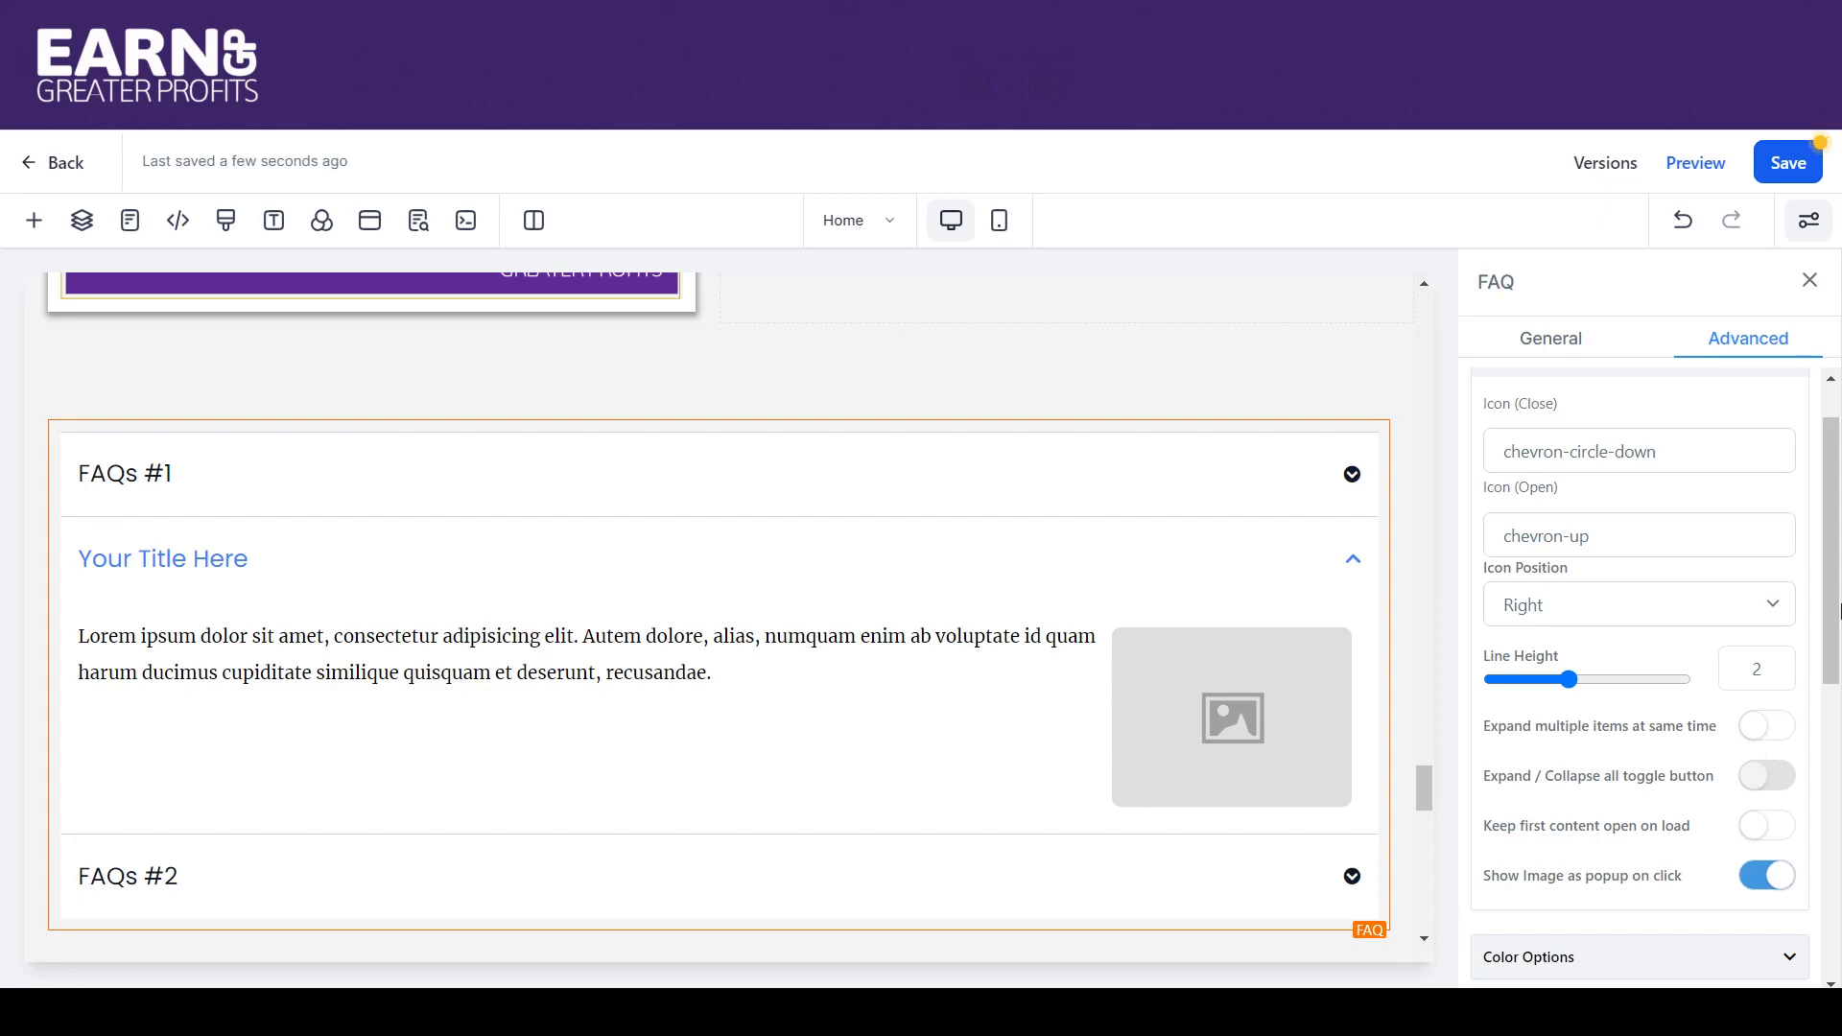
Look through the FAQ color options, try a violet-blue content background color, and set it to transparent.
left_click_drag(1833, 600, 1837, 772)
left_click(1787, 518)
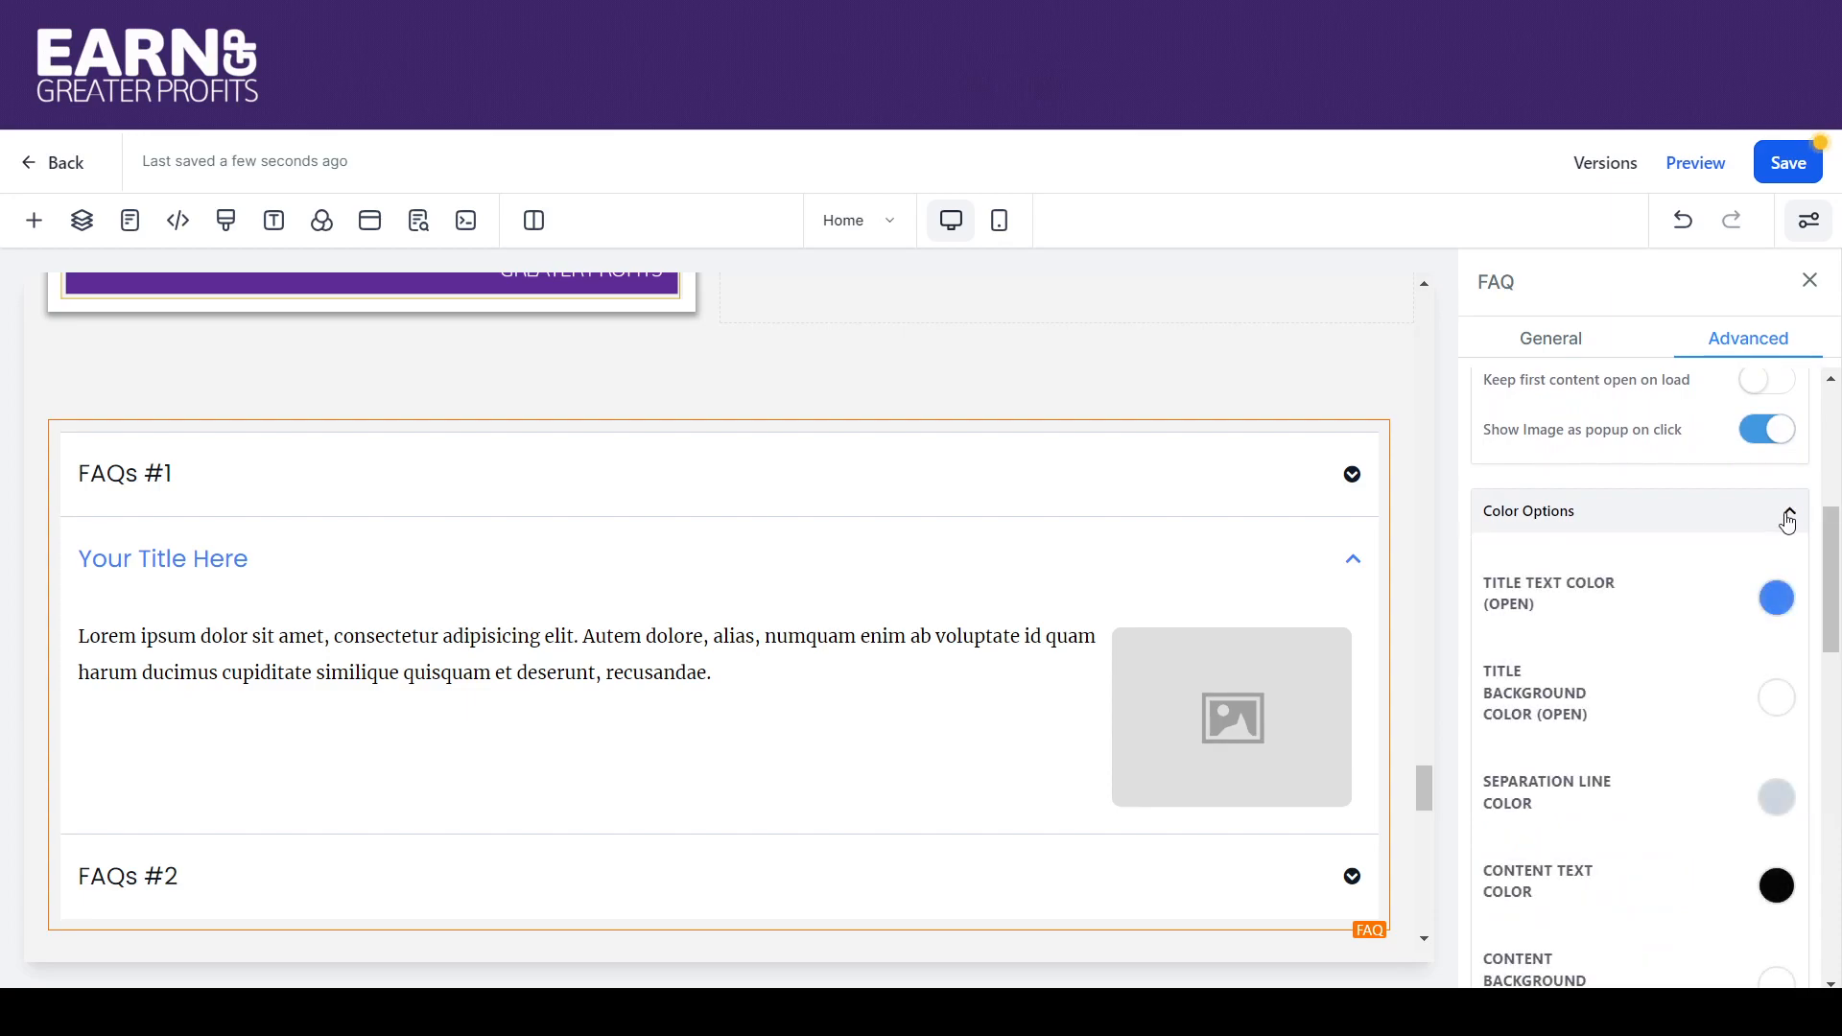
mouse_move(1828, 536)
left_mouse_down()
mouse_move(1828, 576)
mouse_move(1829, 559)
left_mouse_up()
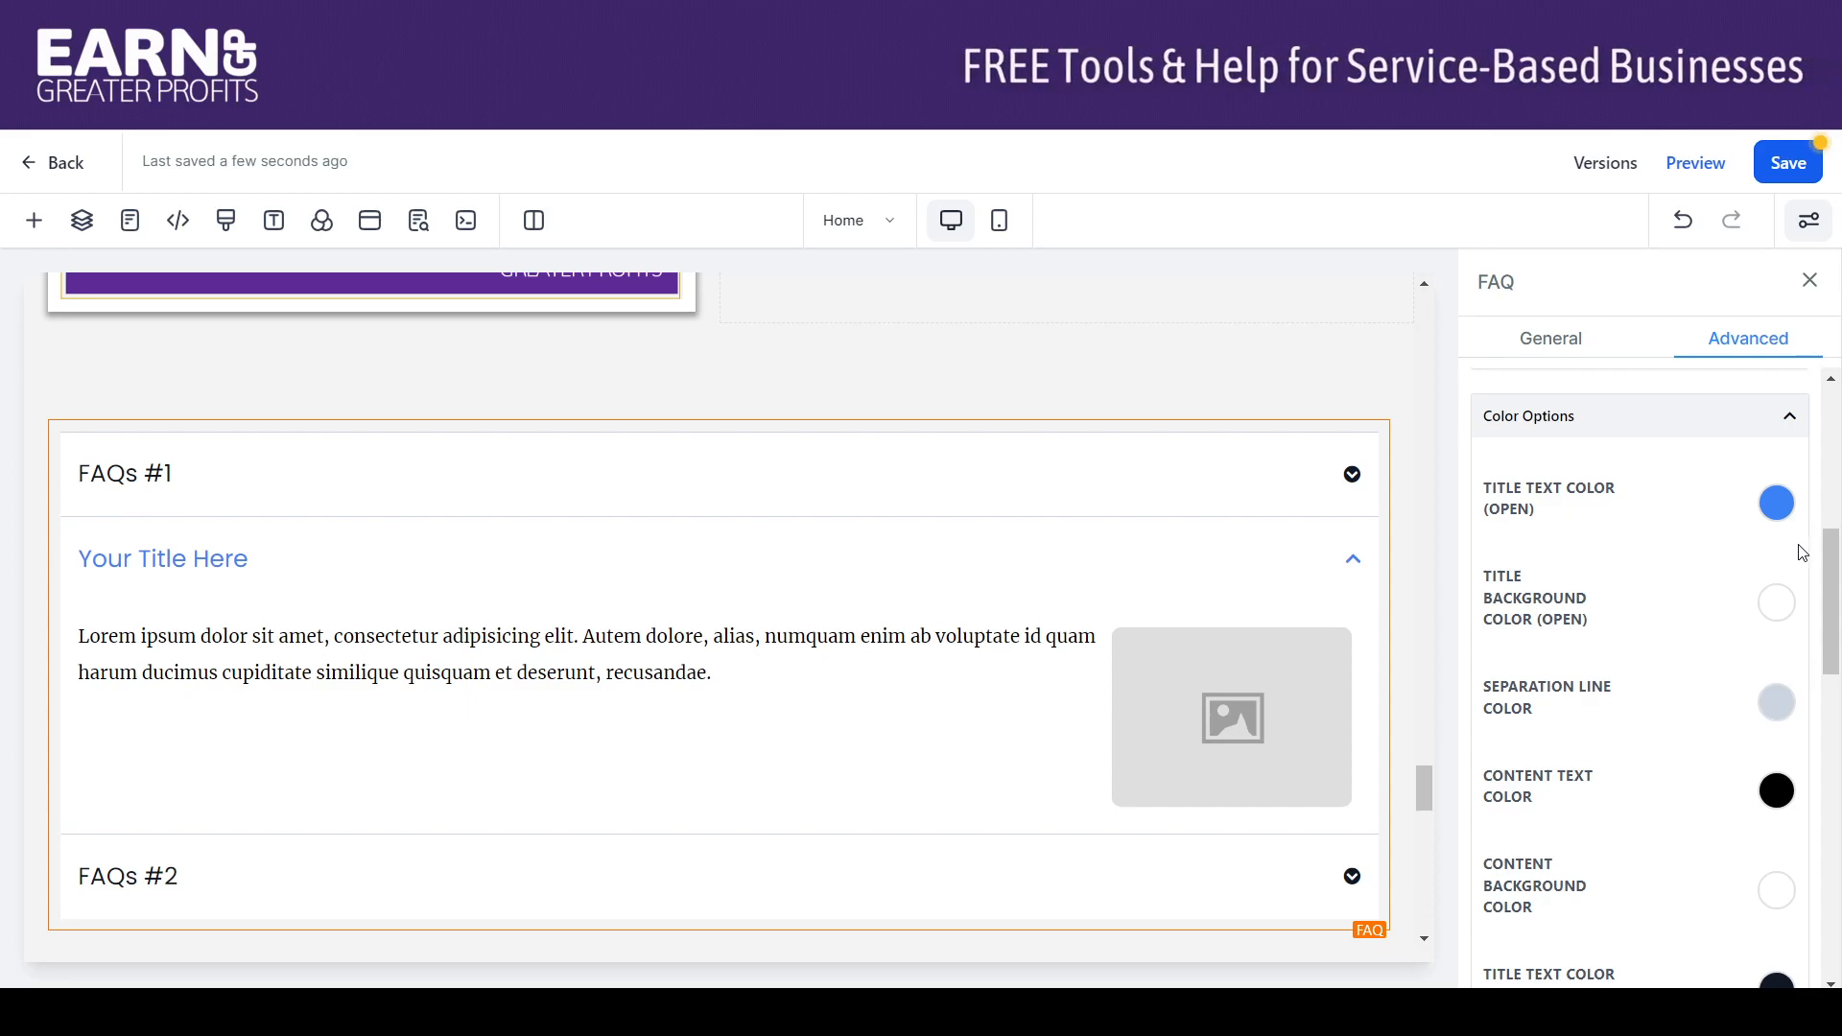
left_click_drag(1830, 577, 1838, 775)
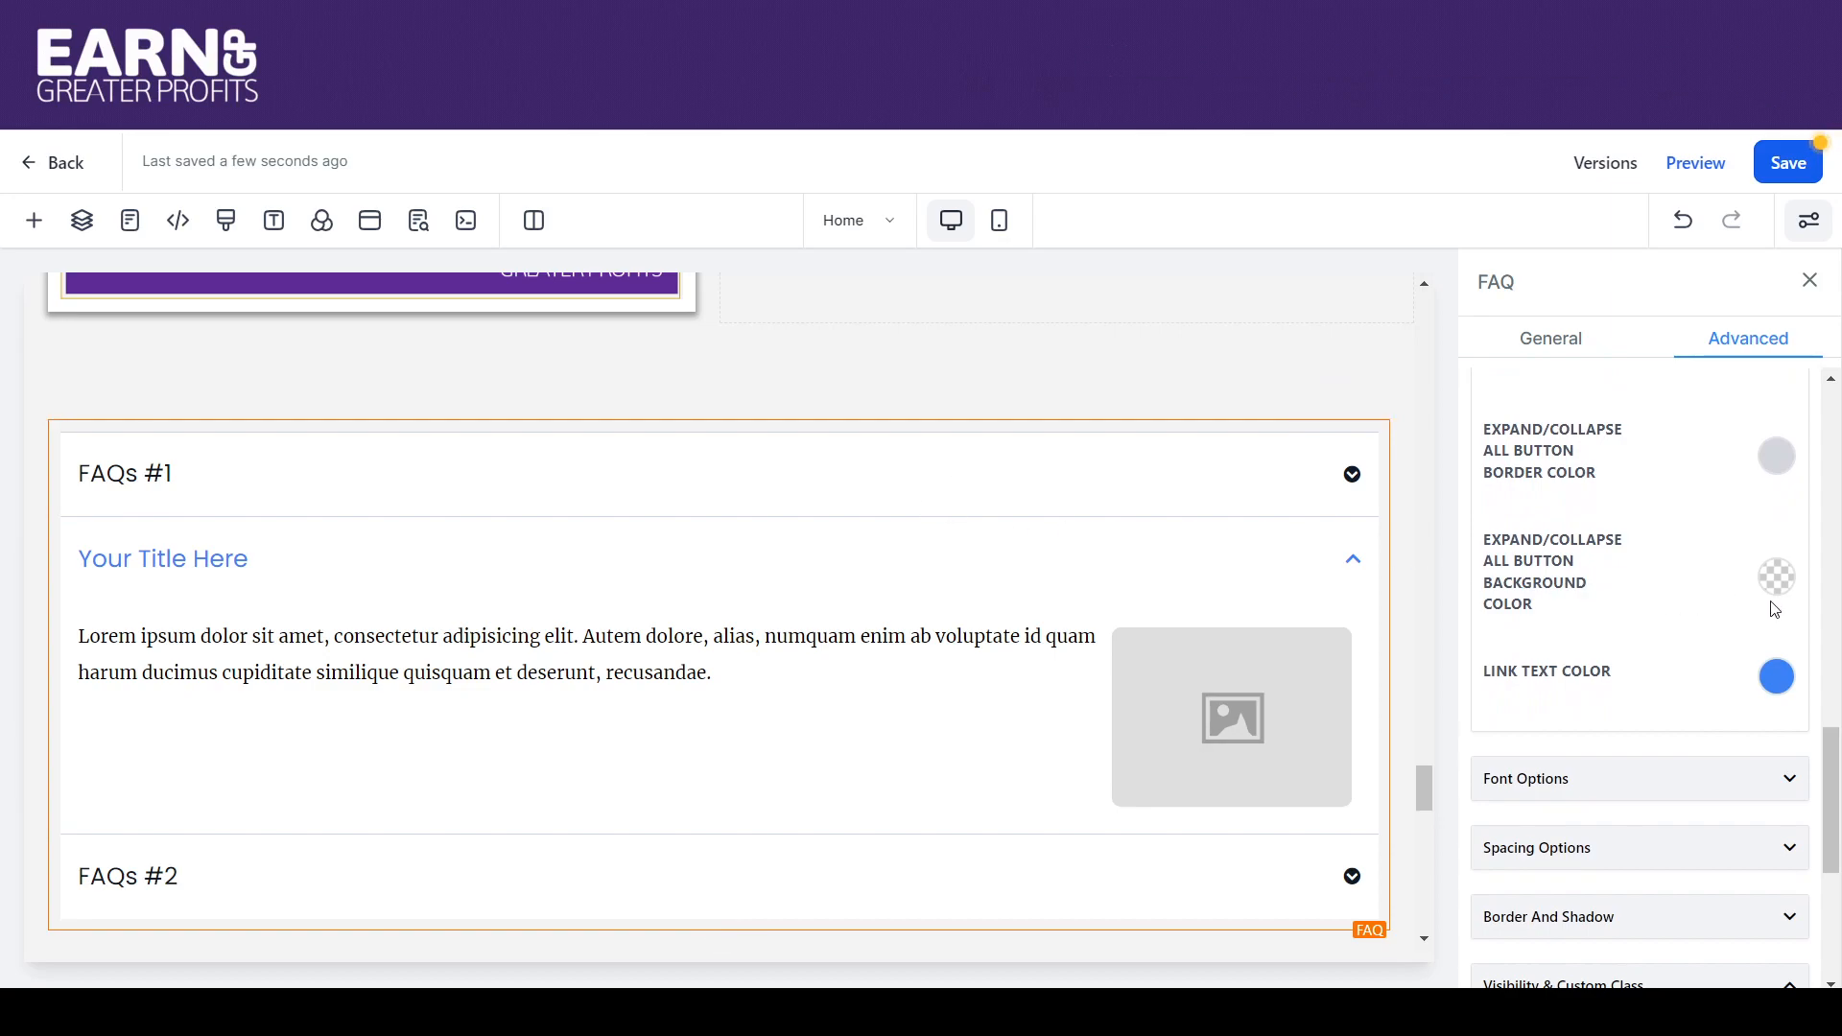
left_click_drag(1836, 758, 1836, 625)
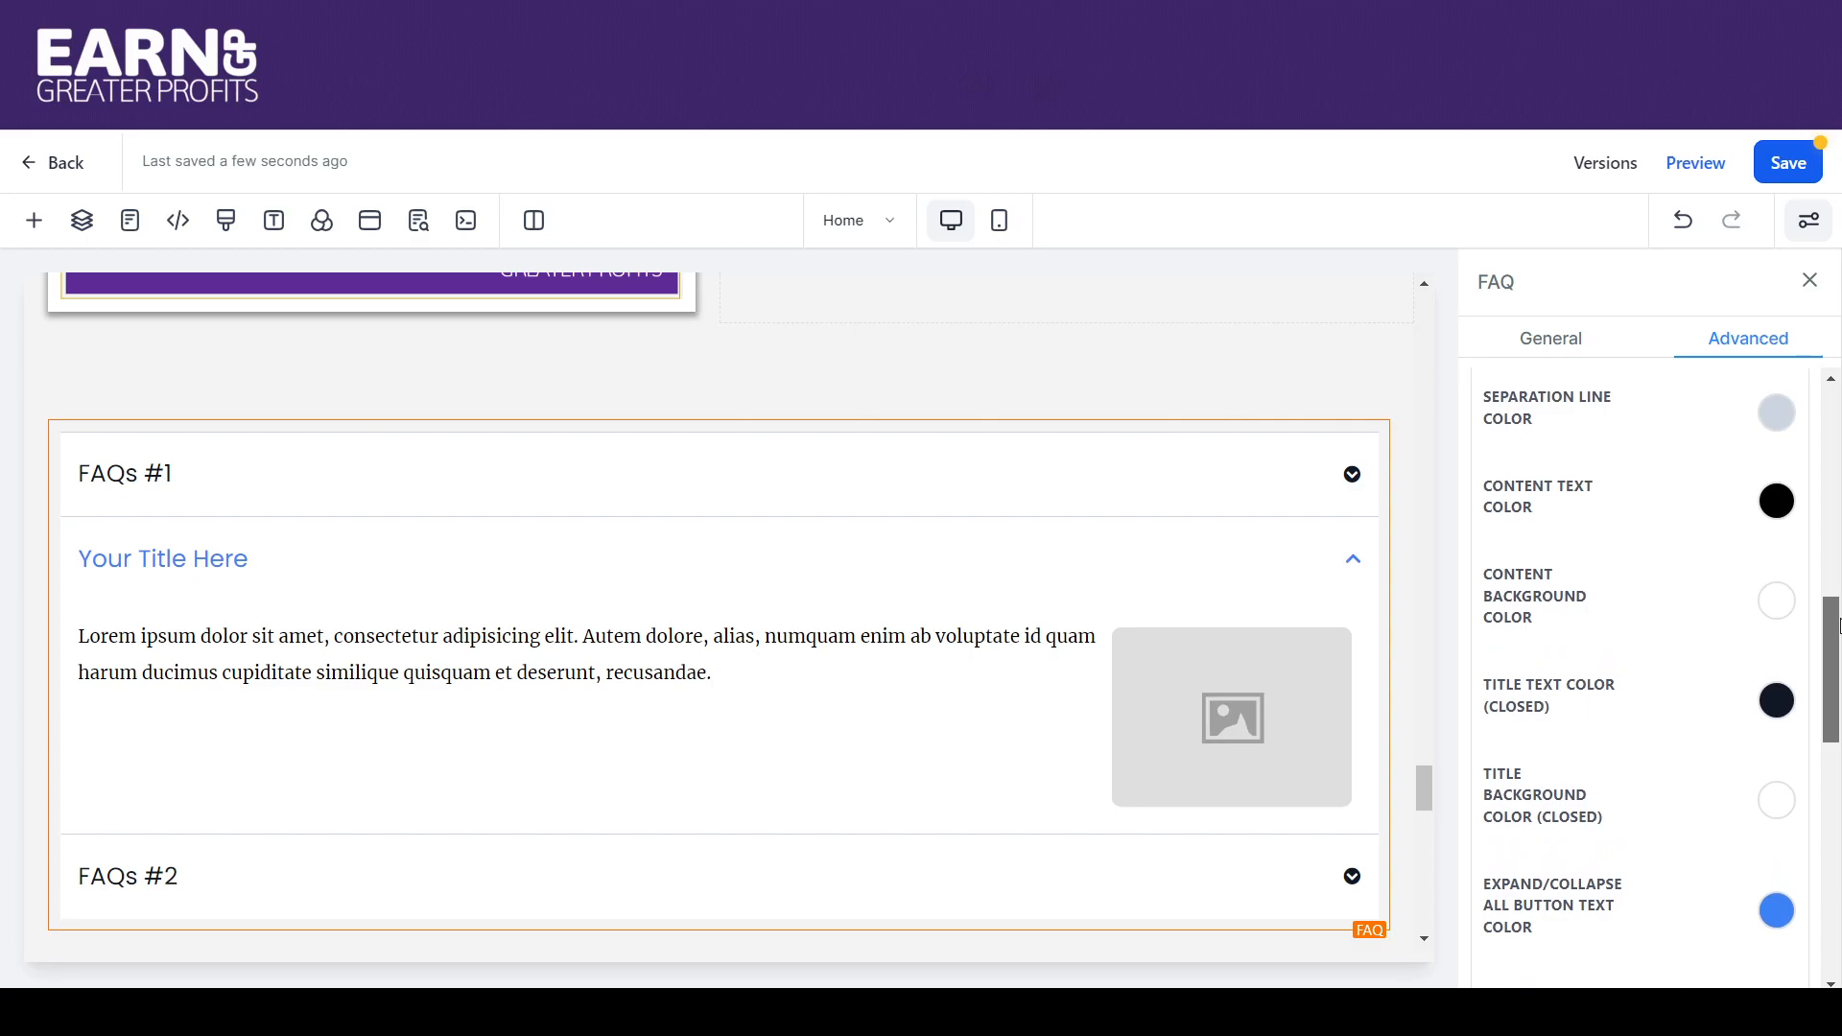
left_click(1777, 603)
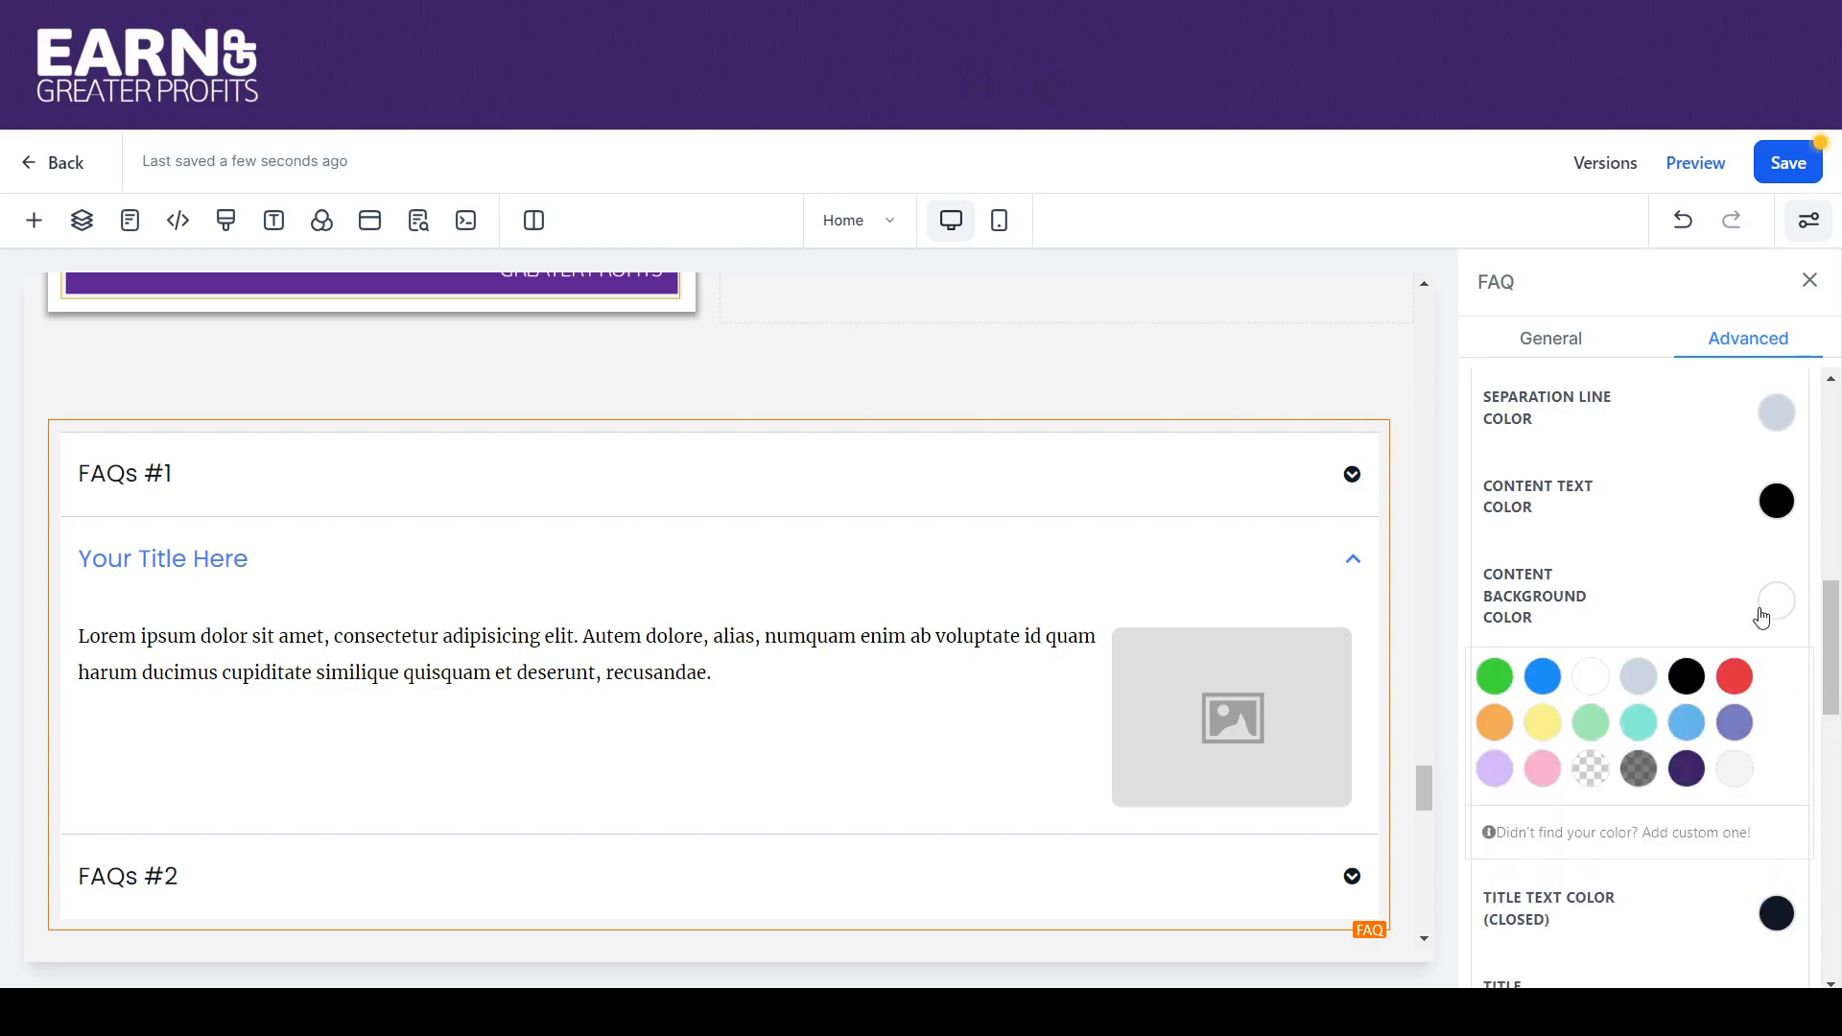
left_click(1734, 723)
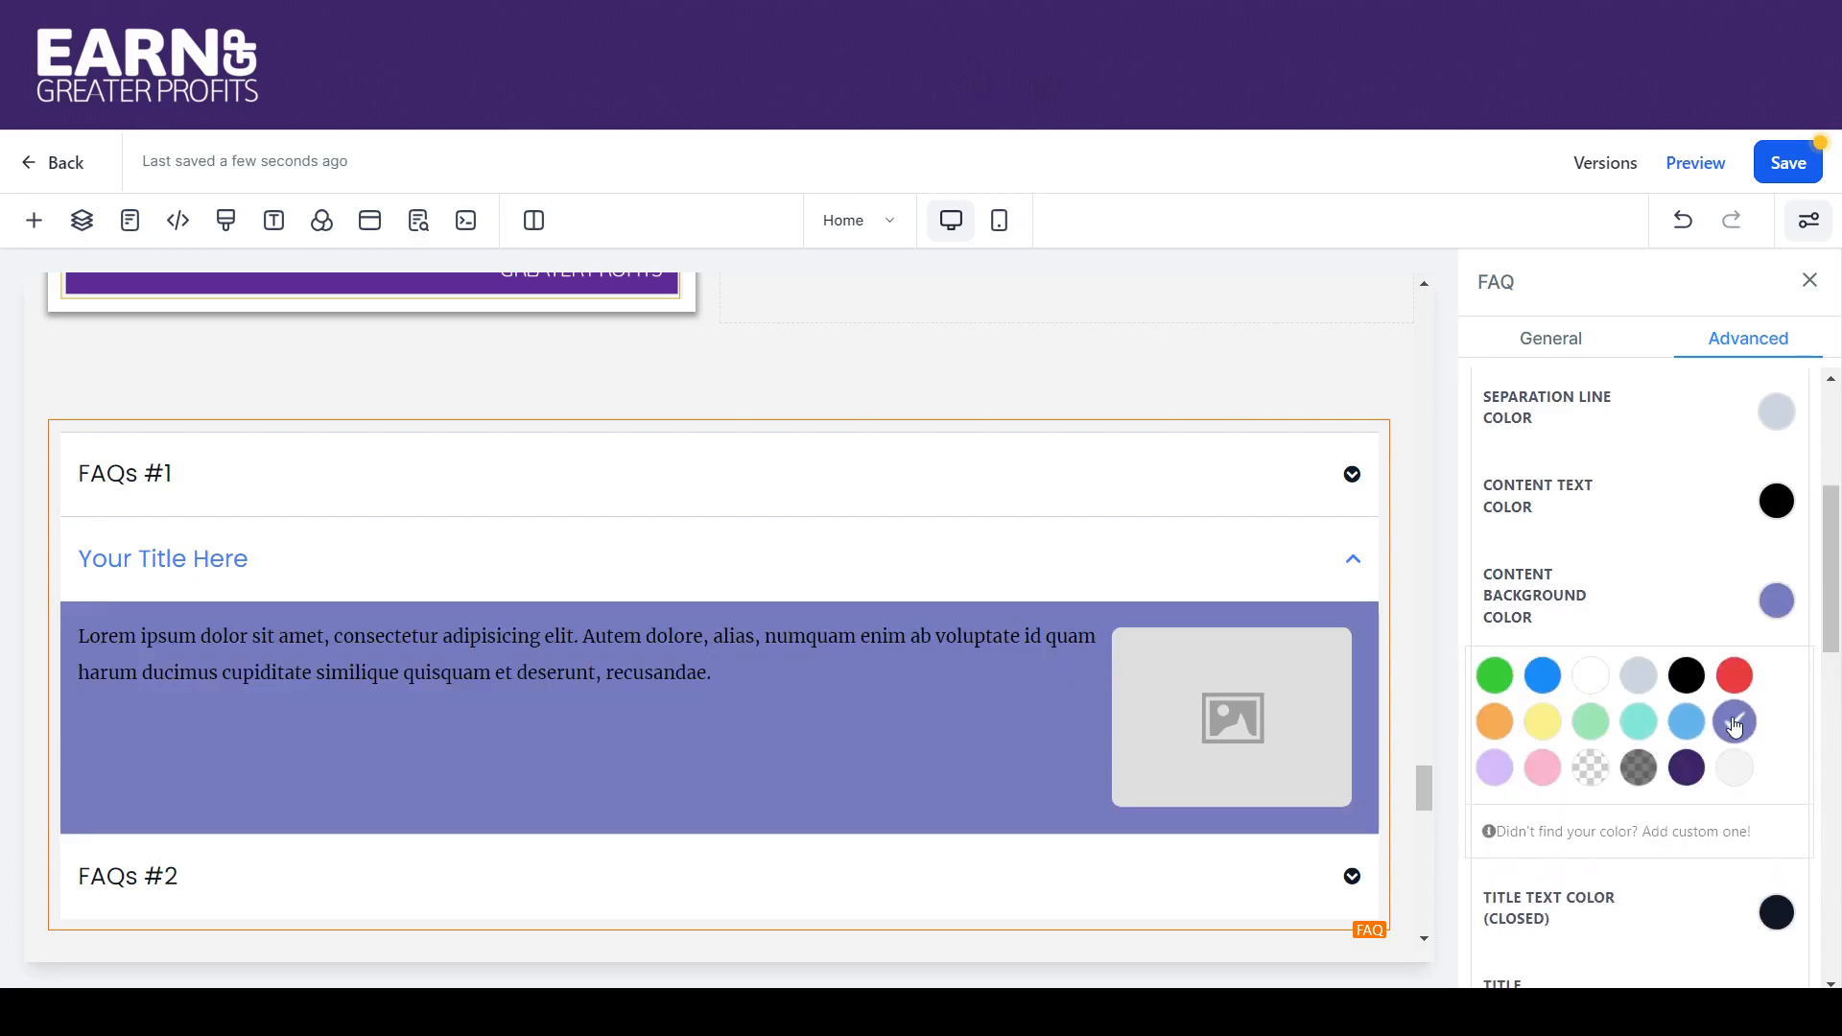
left_click(1589, 770)
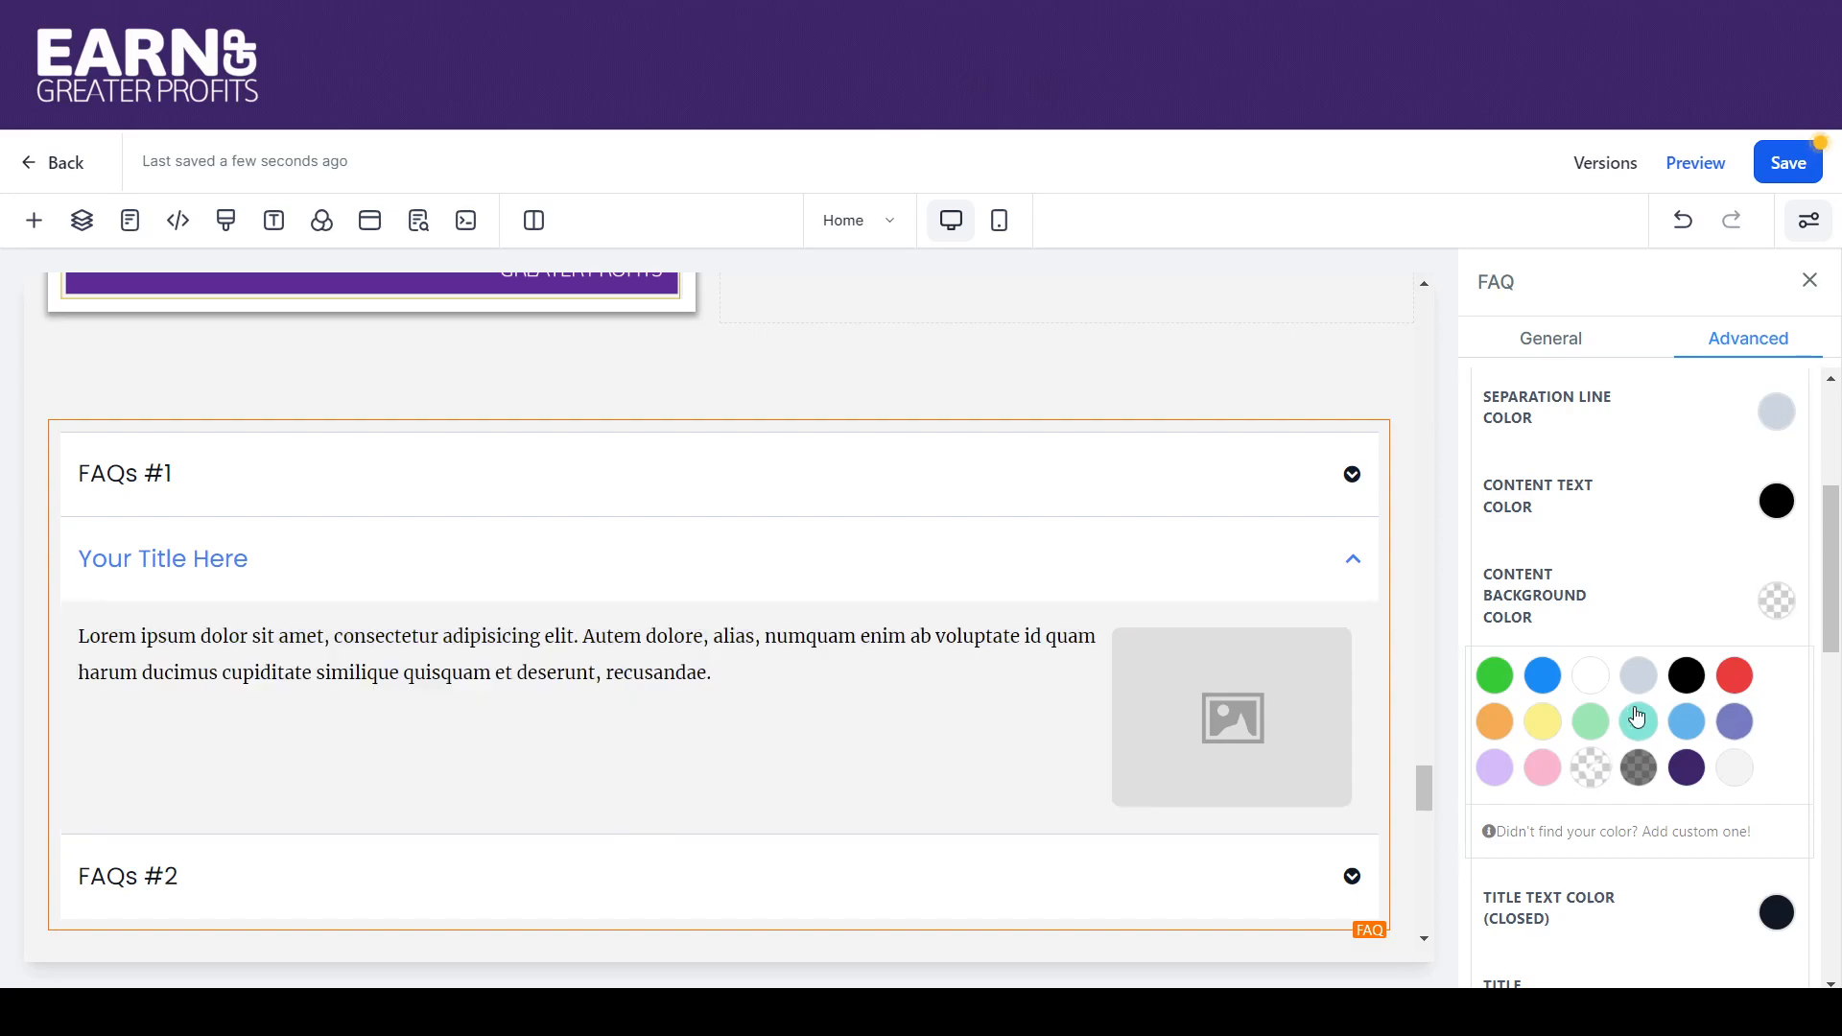
Try a light grey background color for the open FAQ title, and set it back to white.
left_click_drag(1832, 572, 1834, 520)
left_click(1777, 503)
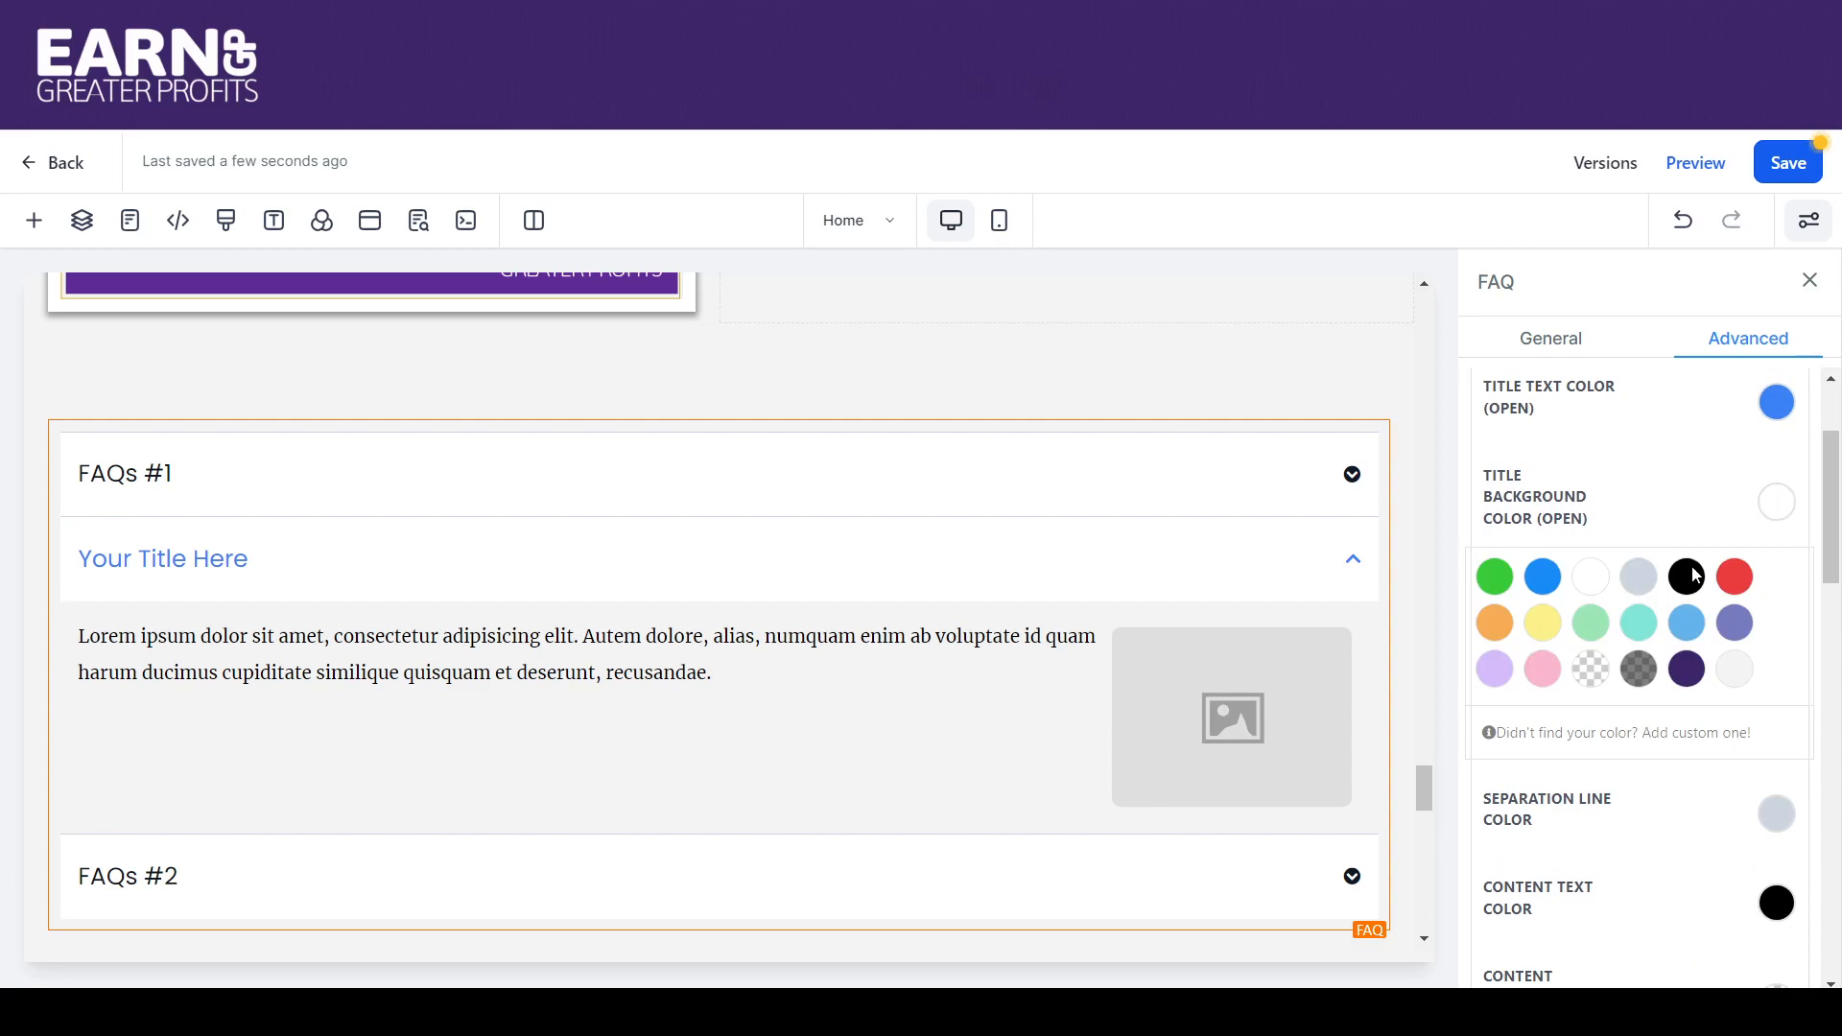
left_click(1735, 668)
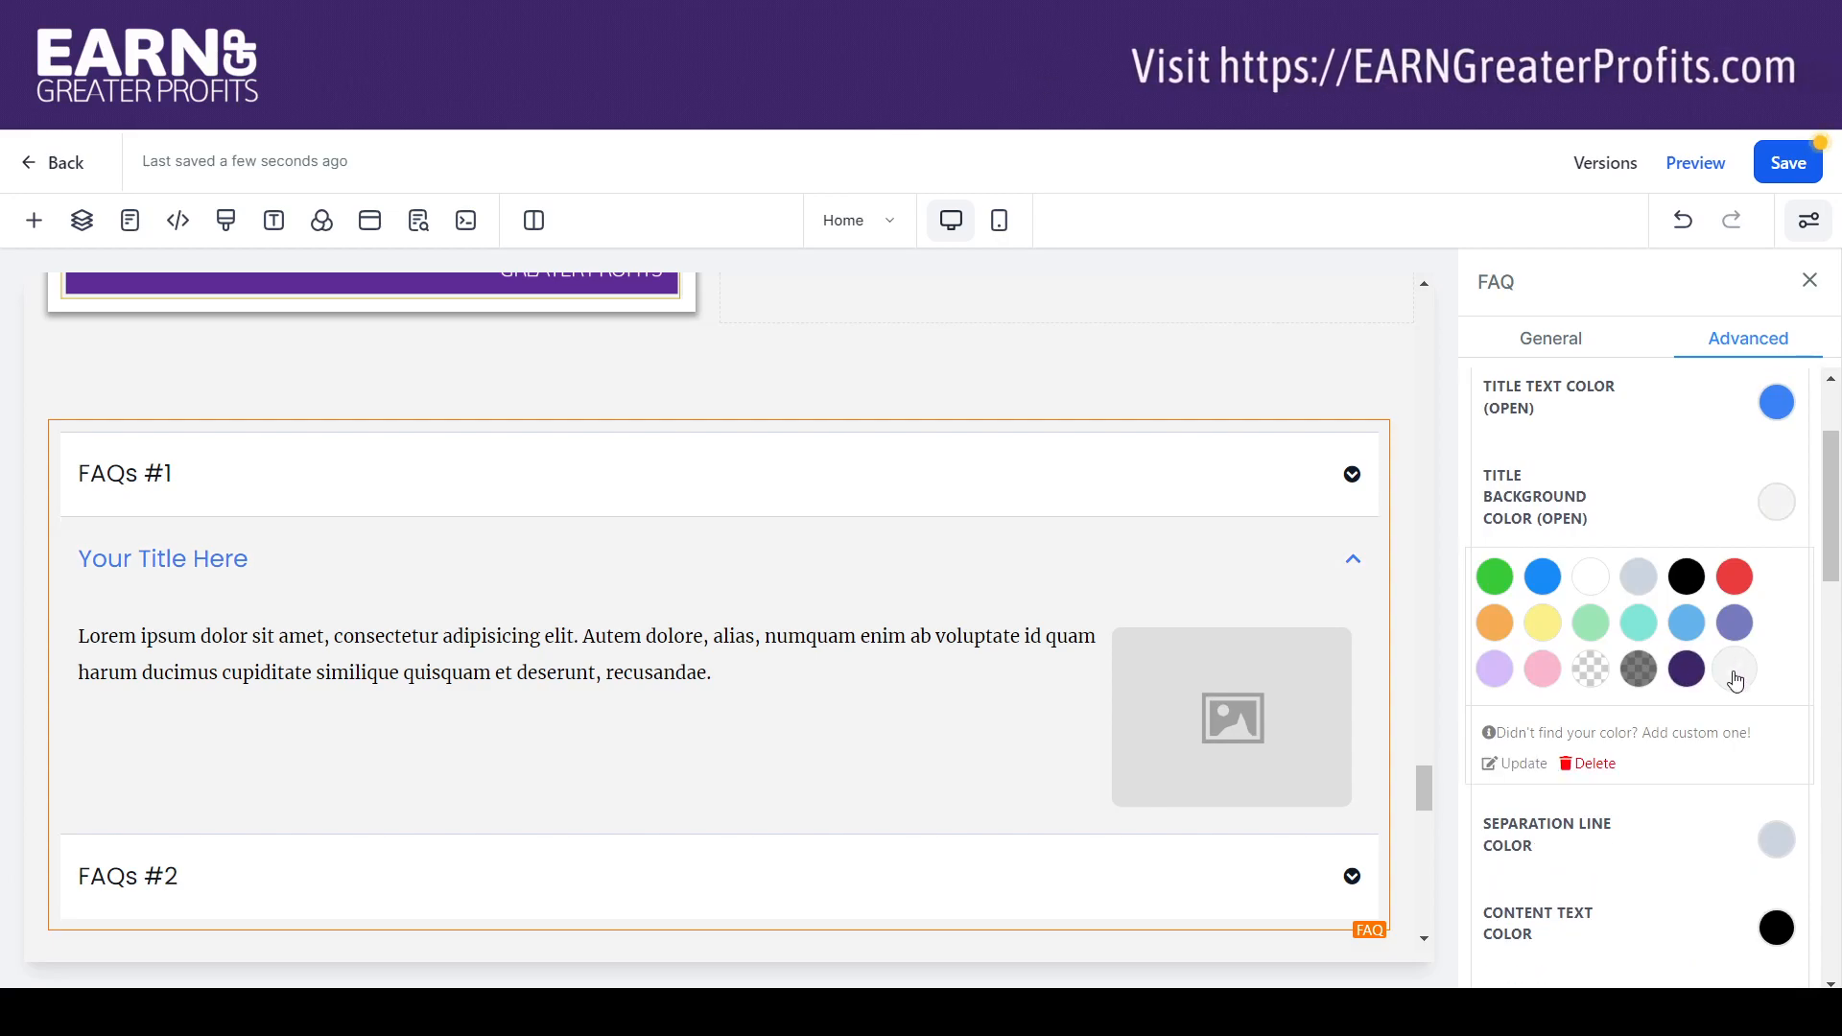
left_click(1586, 581)
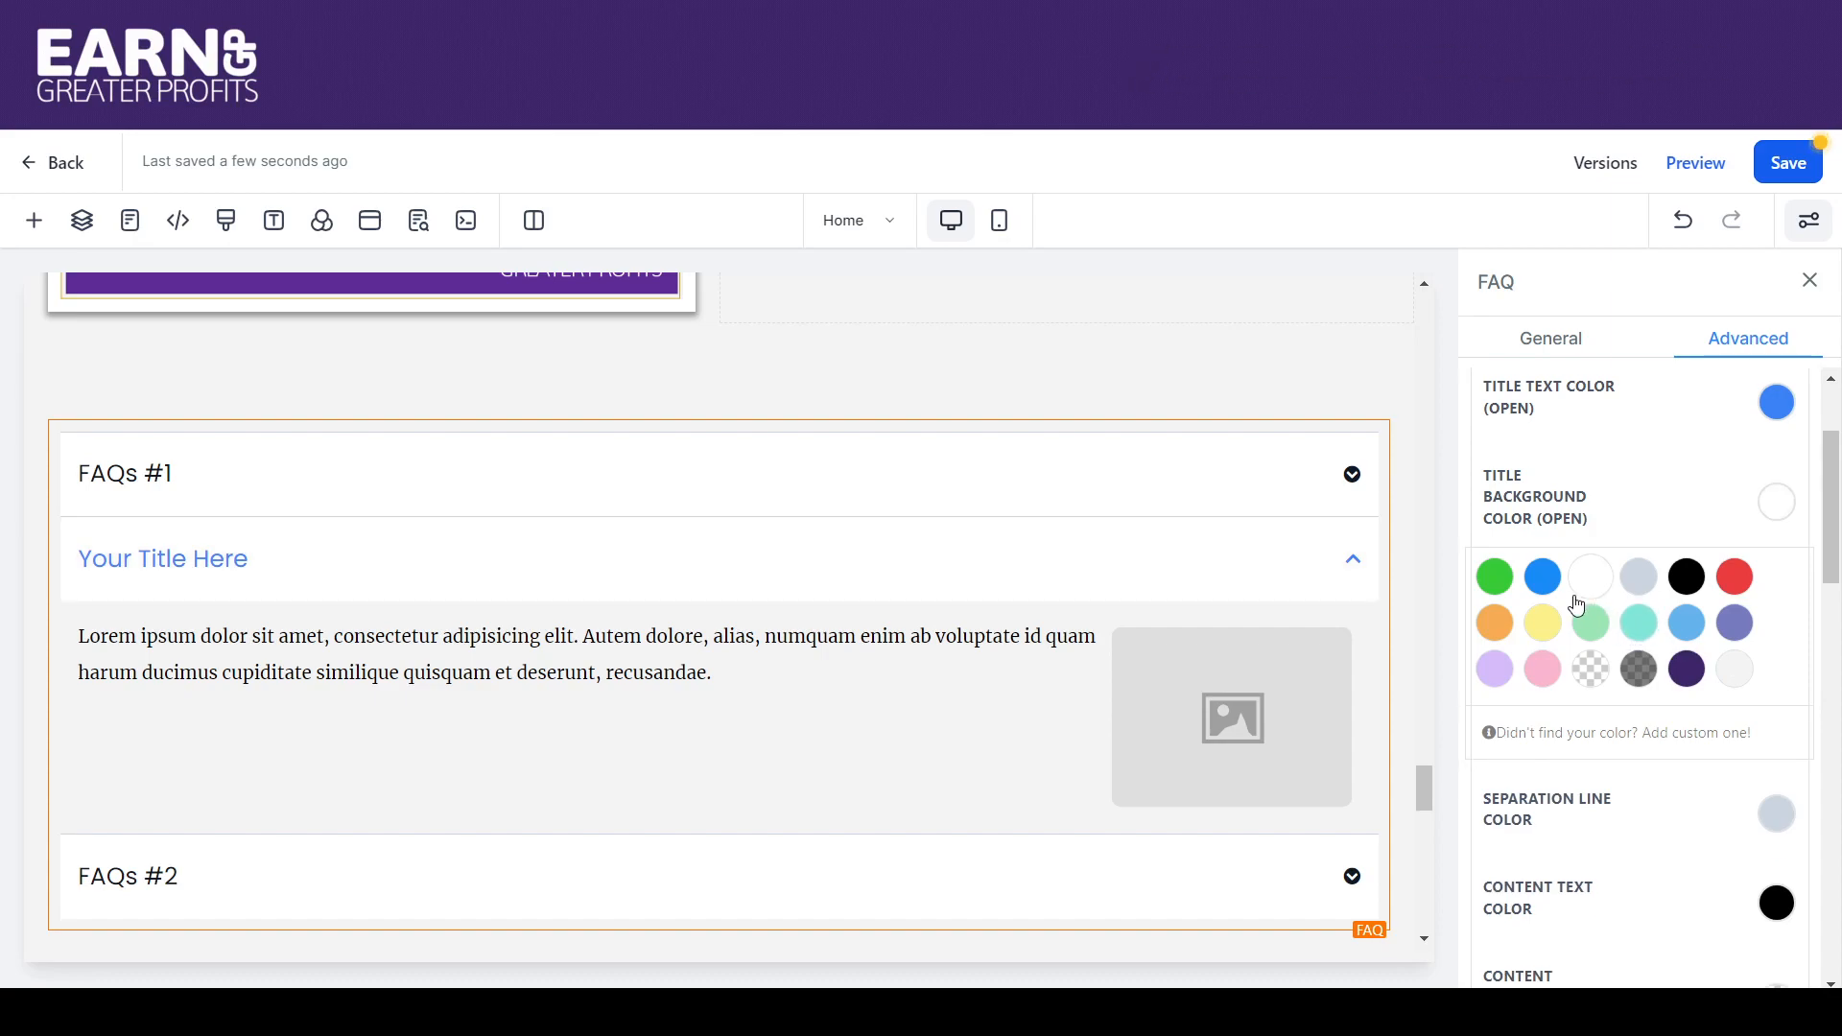
Try light blue, translucent dark grey and transparent backgrounds for the open FAQ title, and set it back to white.
left_click(1687, 625)
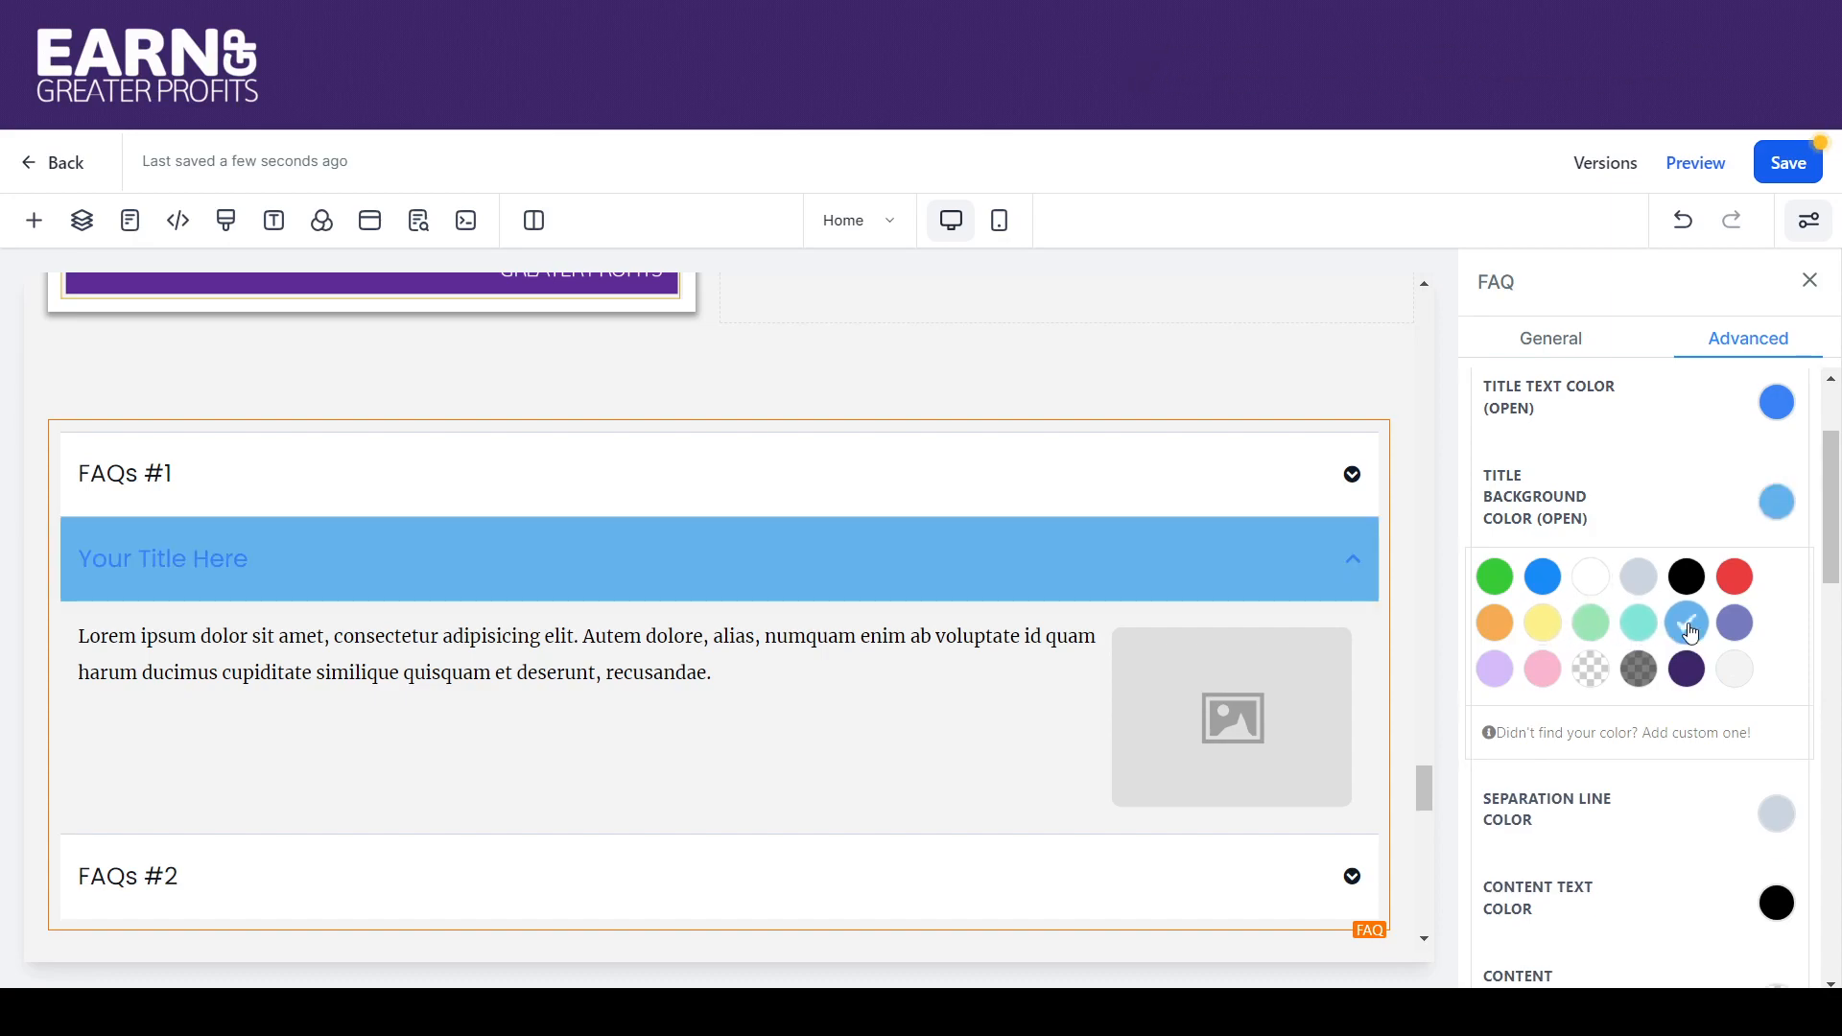
left_click(1640, 671)
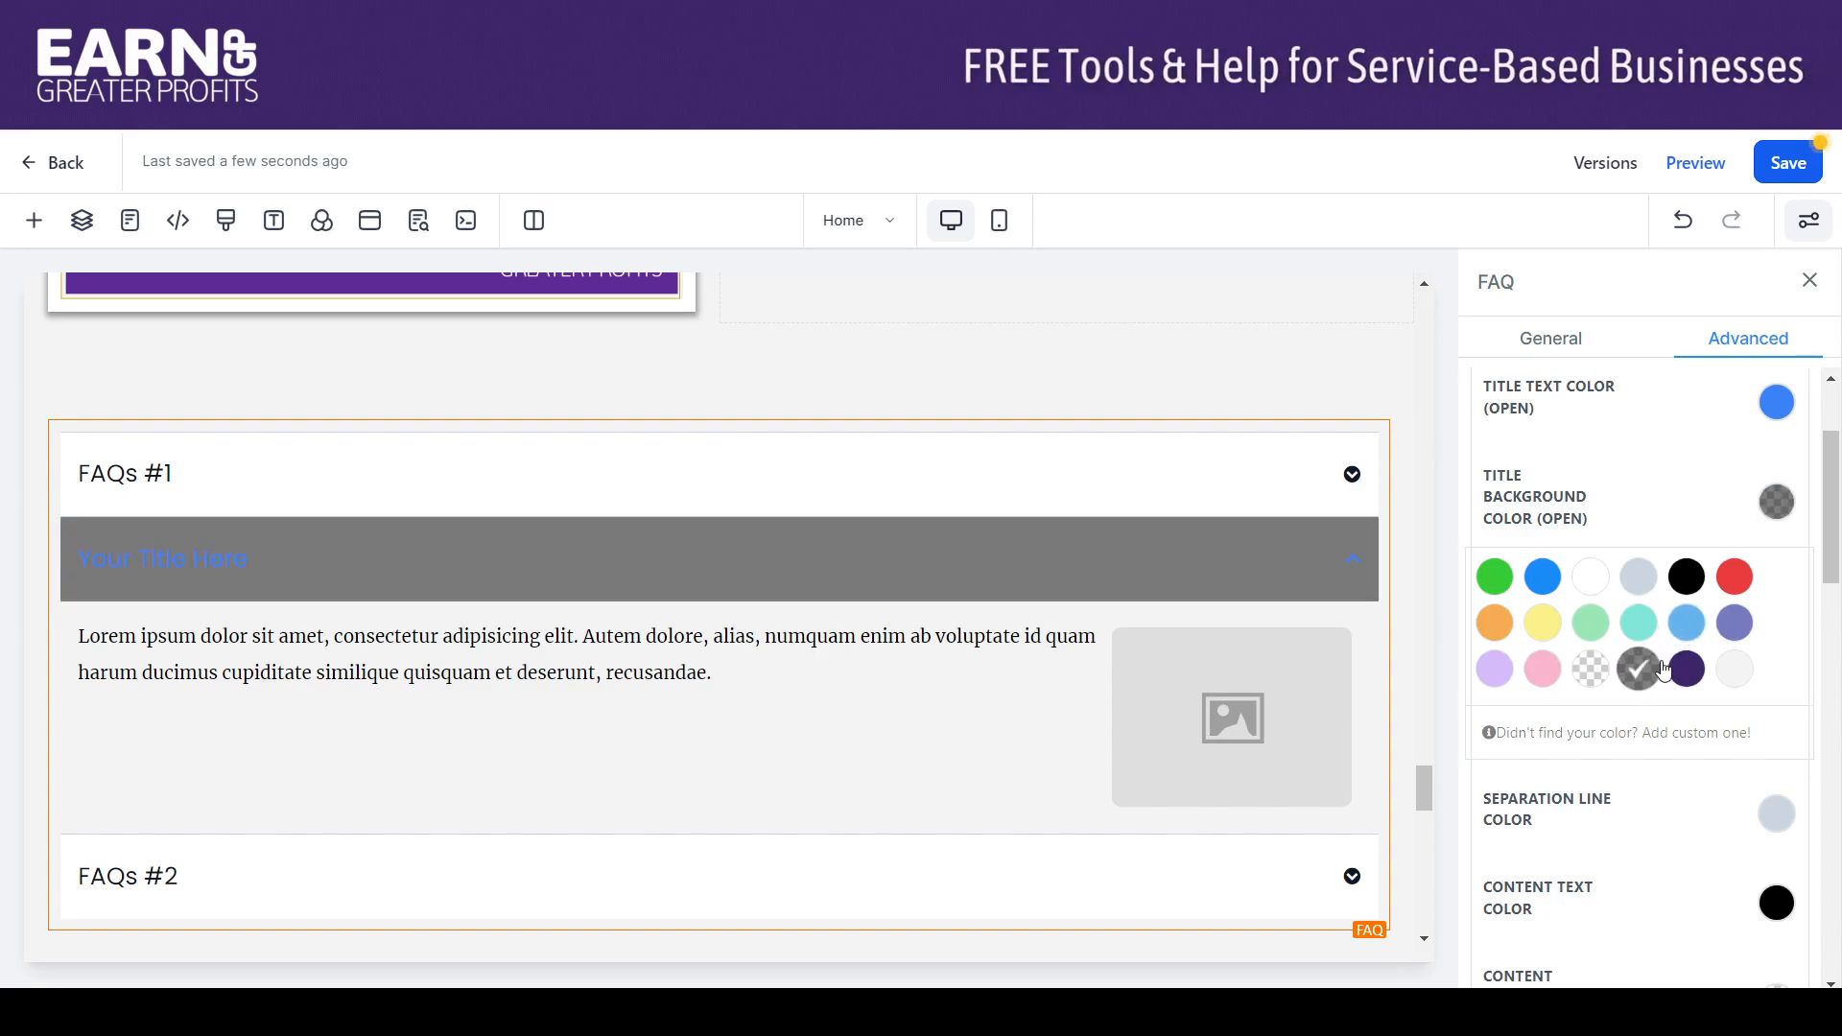
left_click(1595, 669)
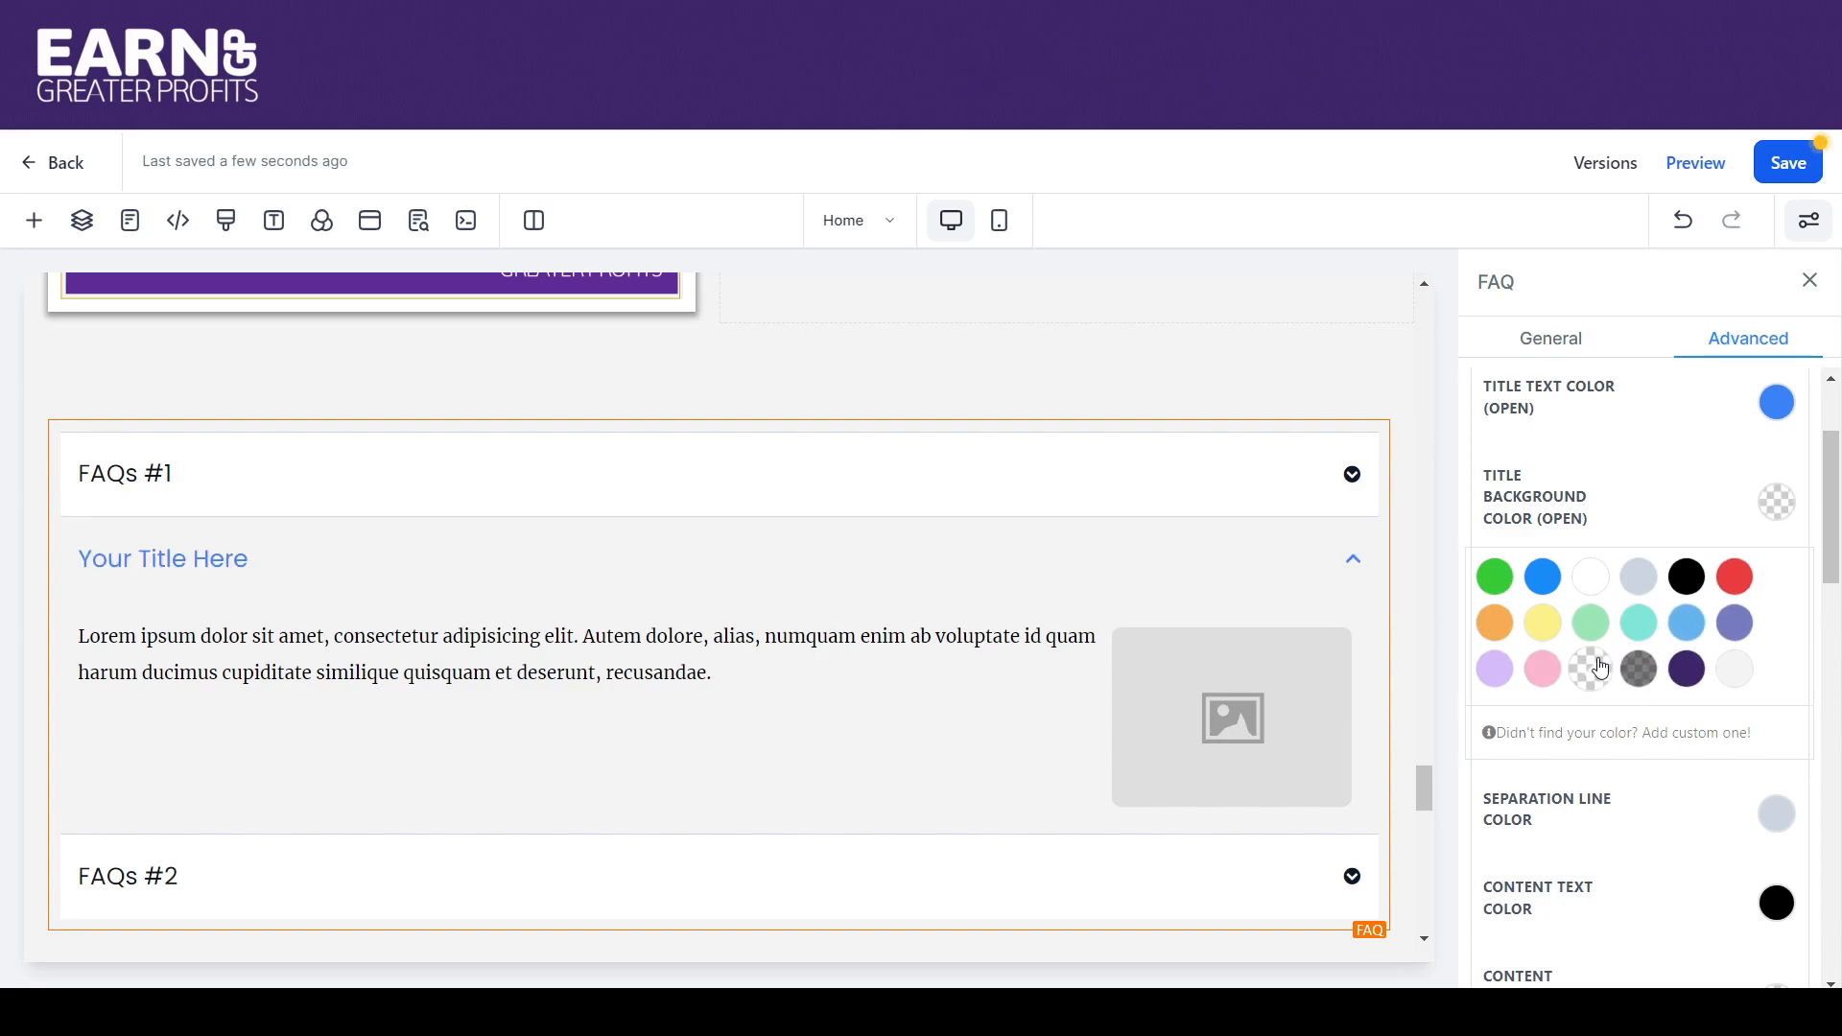
left_click(1600, 585)
Set the background color of the closed FAQ titles to violet-blue.
left_click_drag(1838, 480, 1838, 641)
scroll(1806, 629, "down", 3)
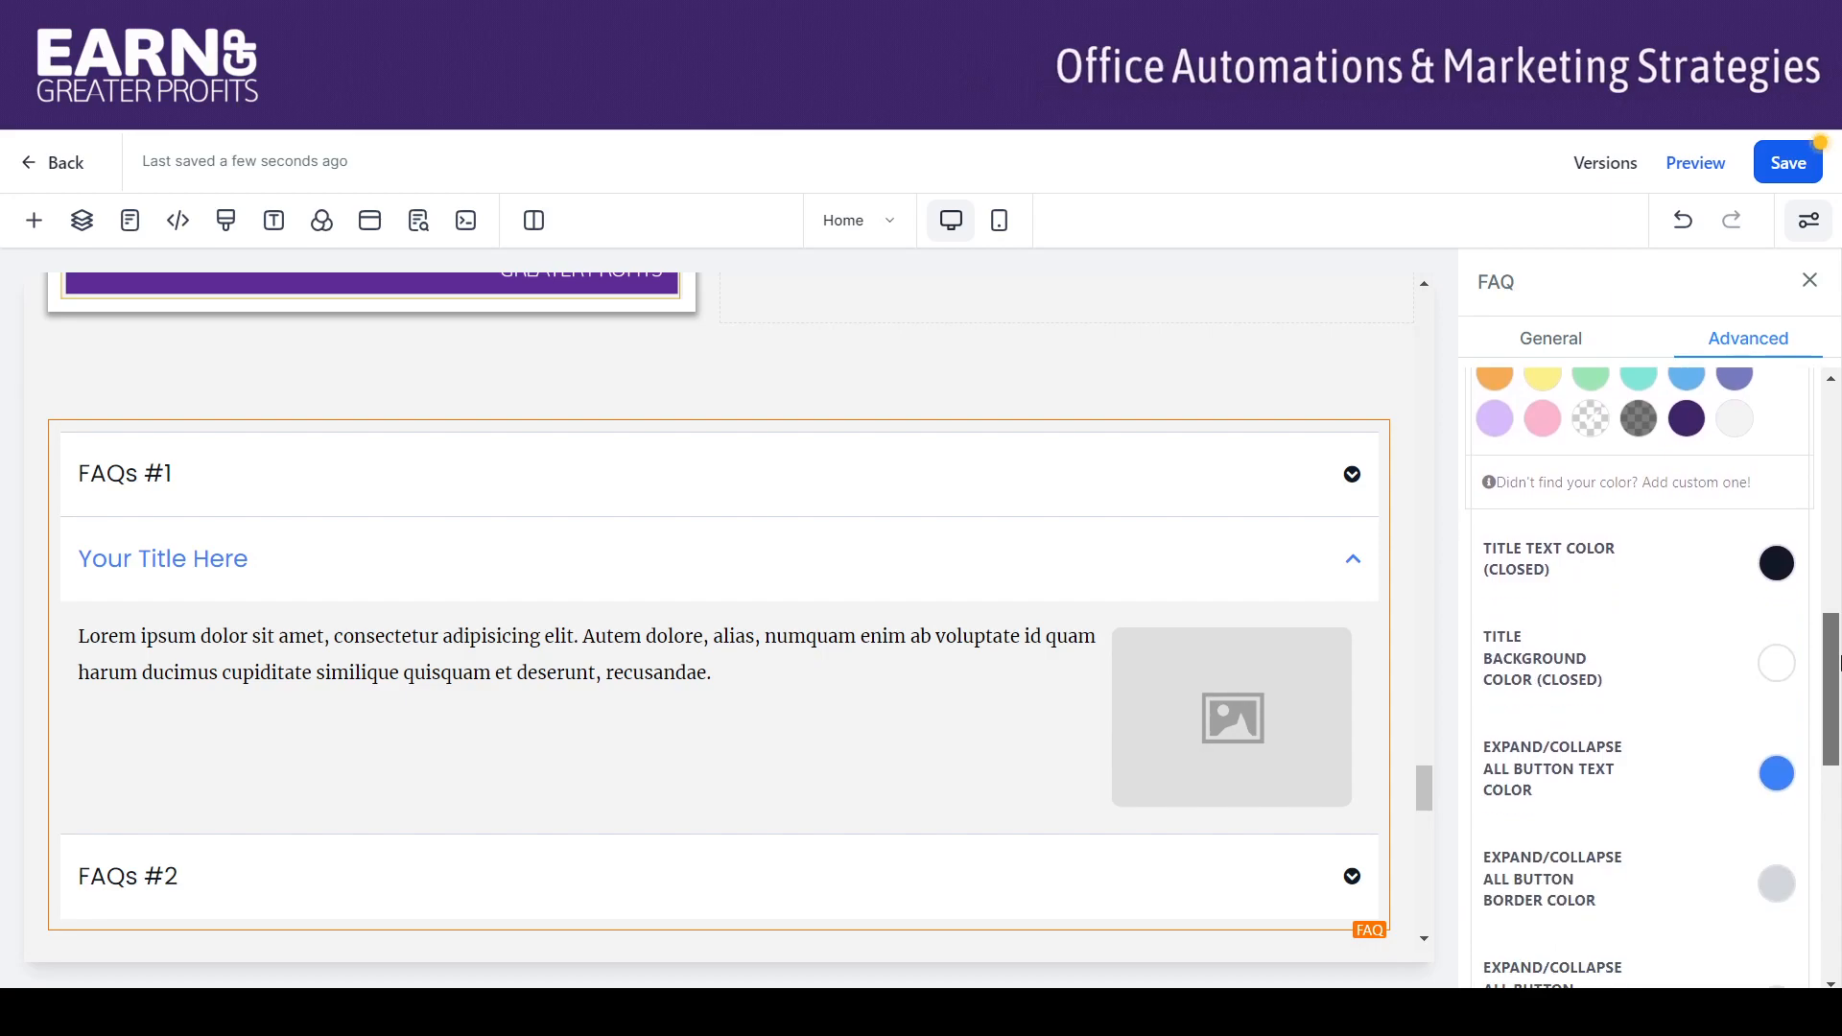
left_click(1775, 547)
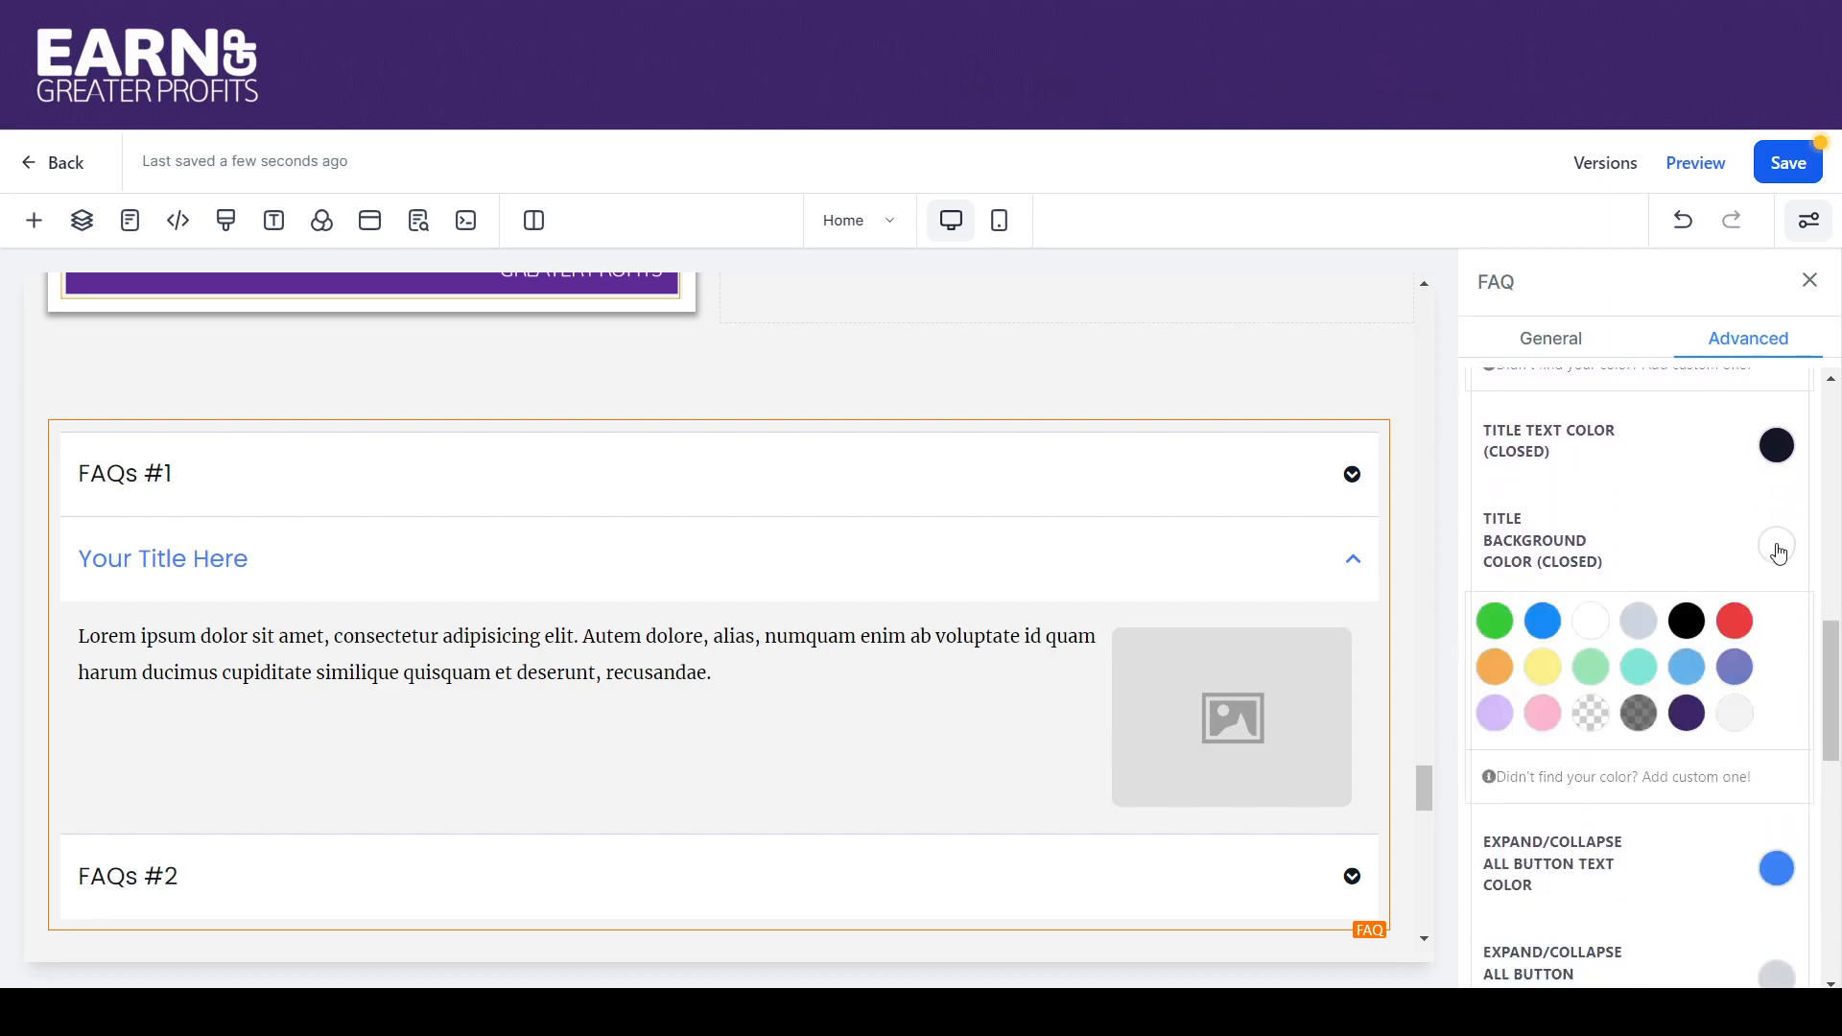
left_click(1736, 670)
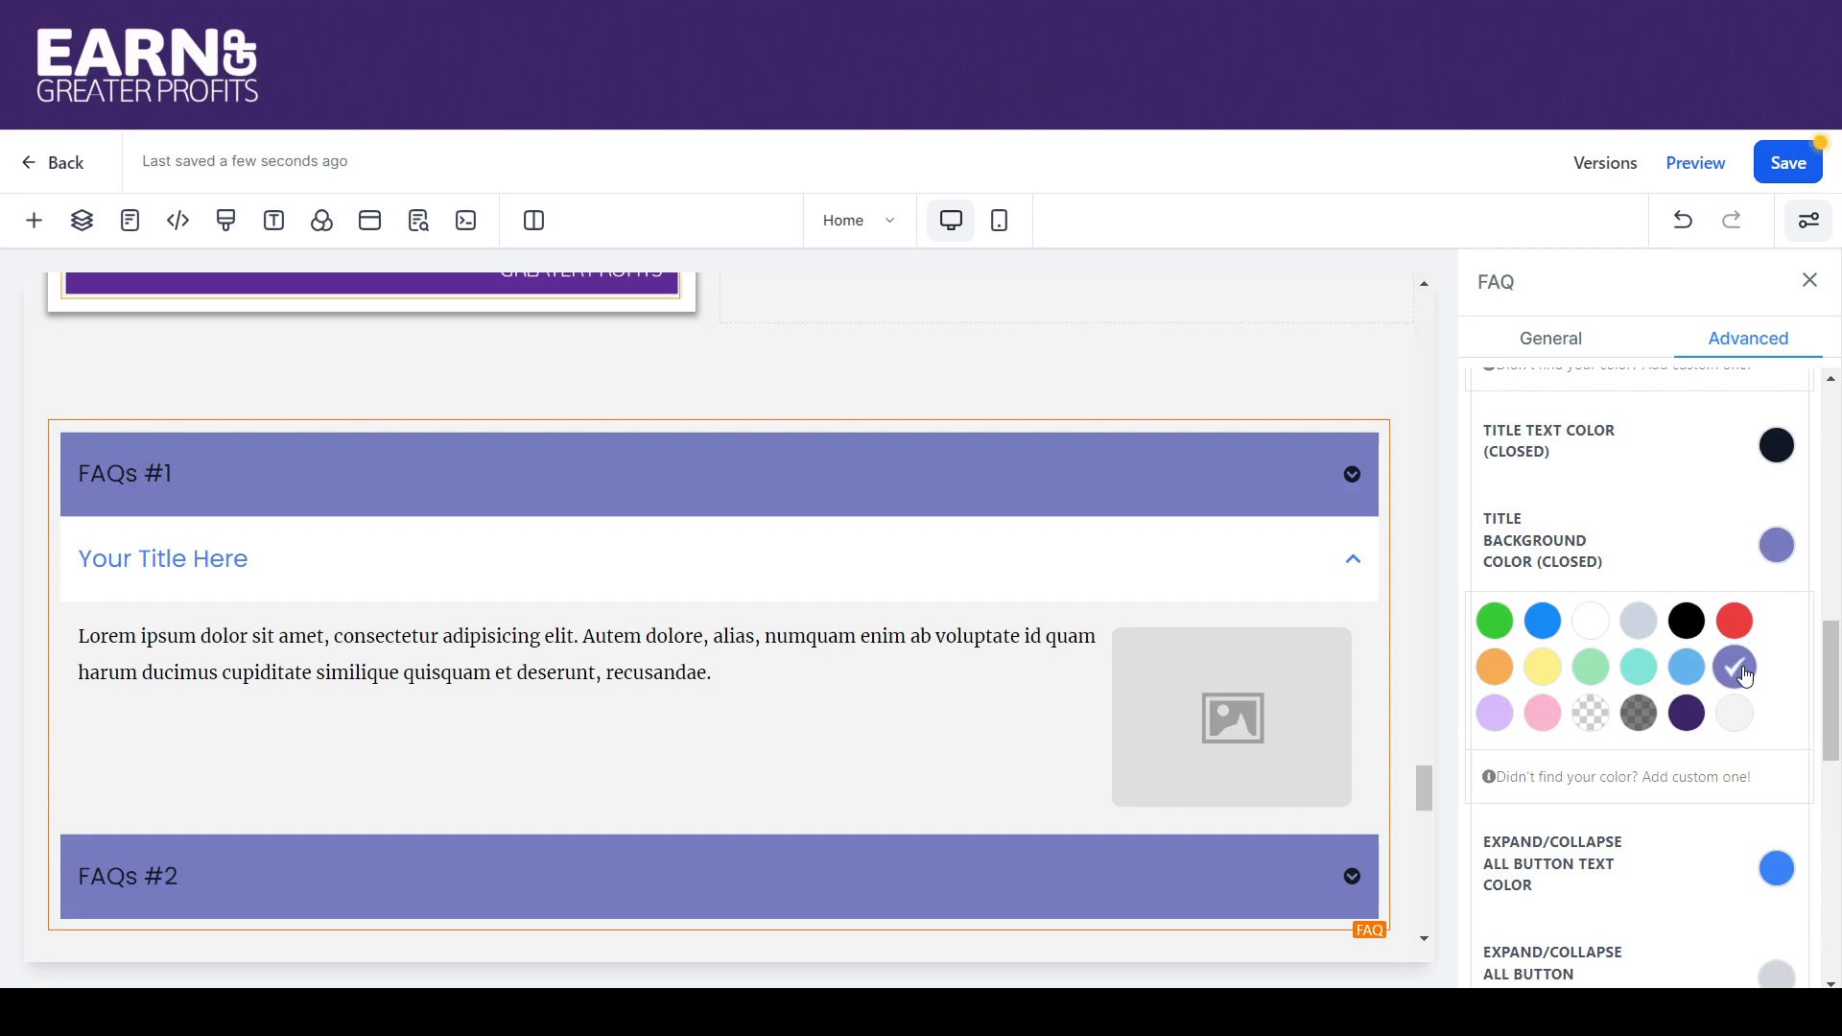
Set the text color of the FAQ's expand/collapse all button to violet-blue.
left_click_drag(1837, 668, 1838, 750)
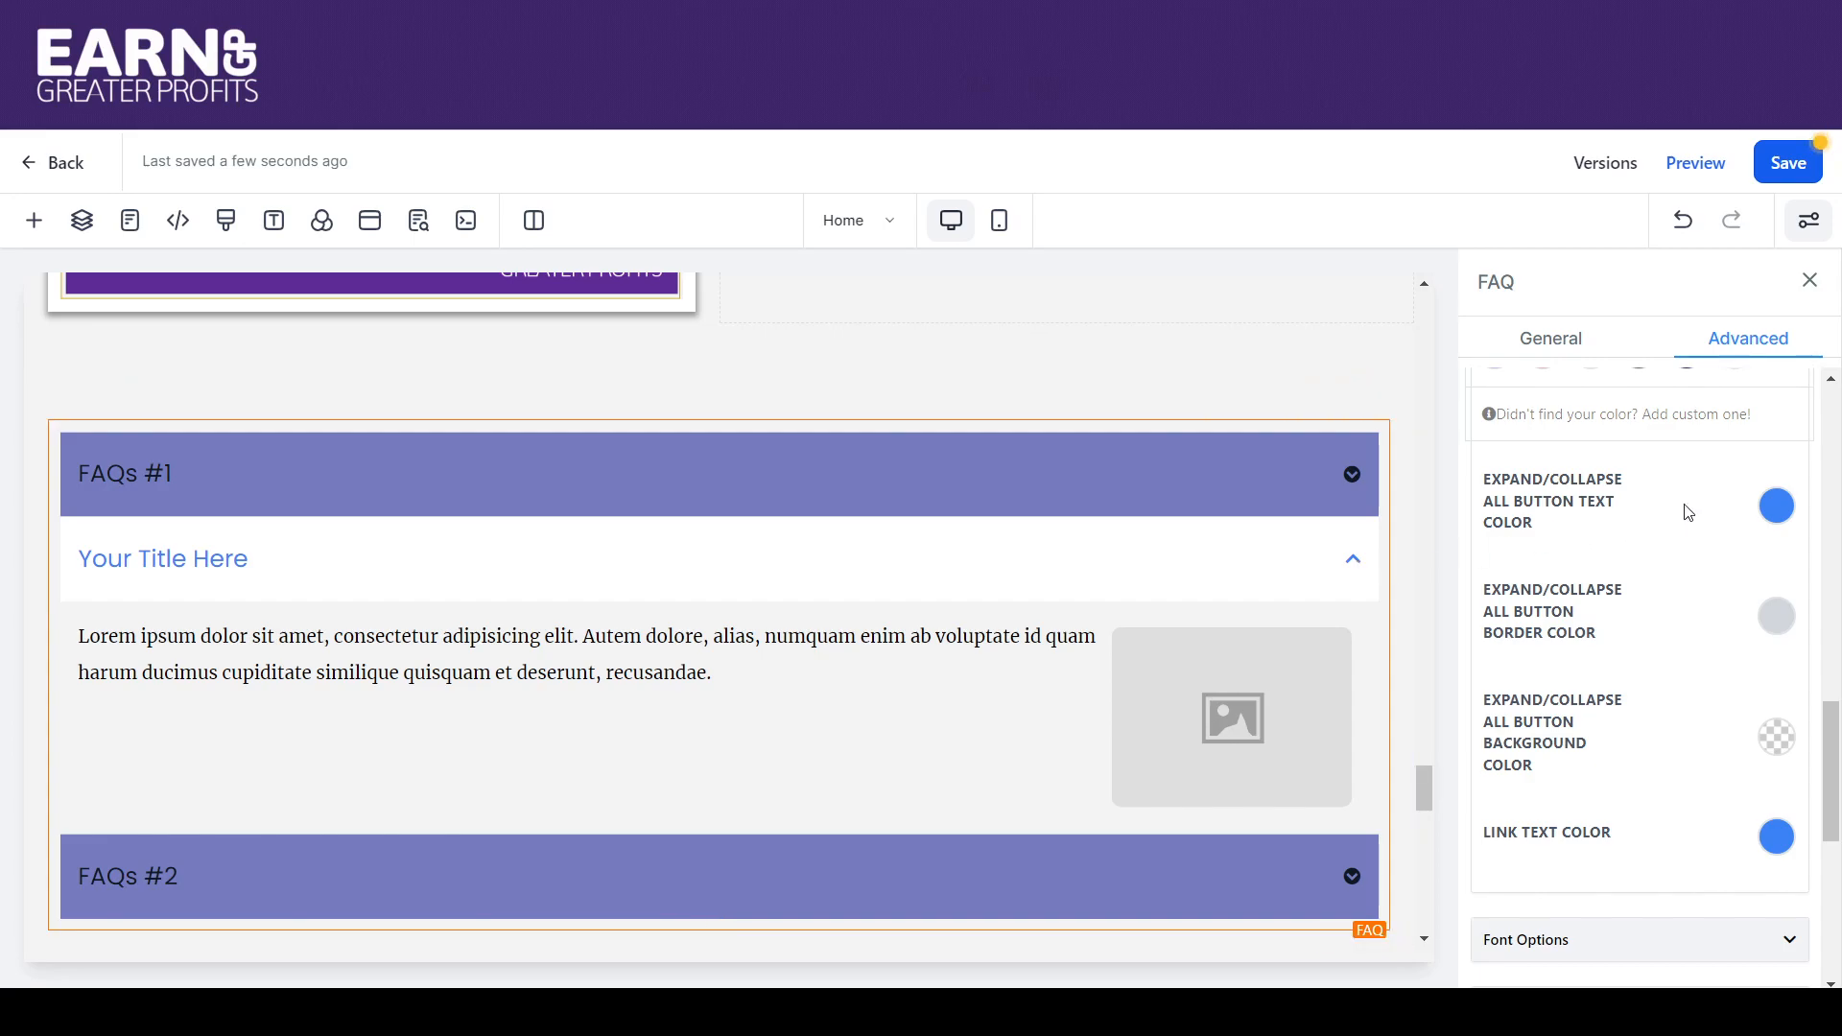
left_click(1776, 509)
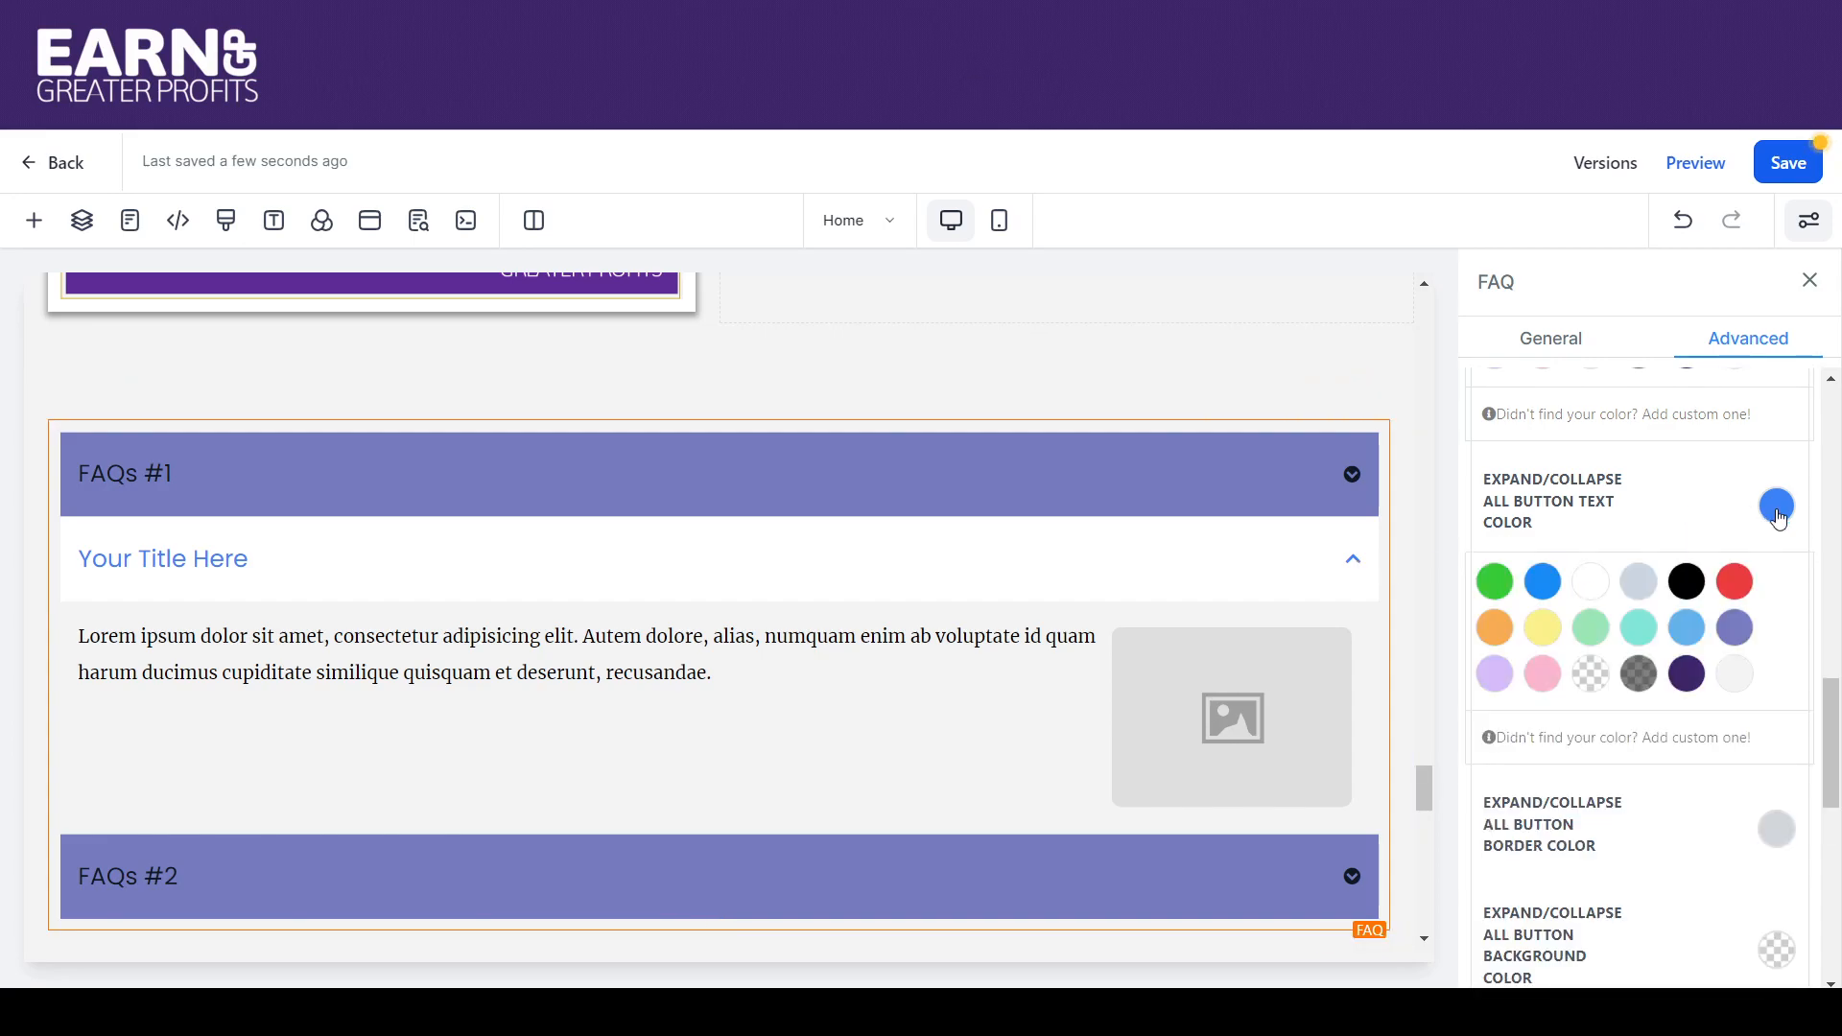
left_click(1737, 630)
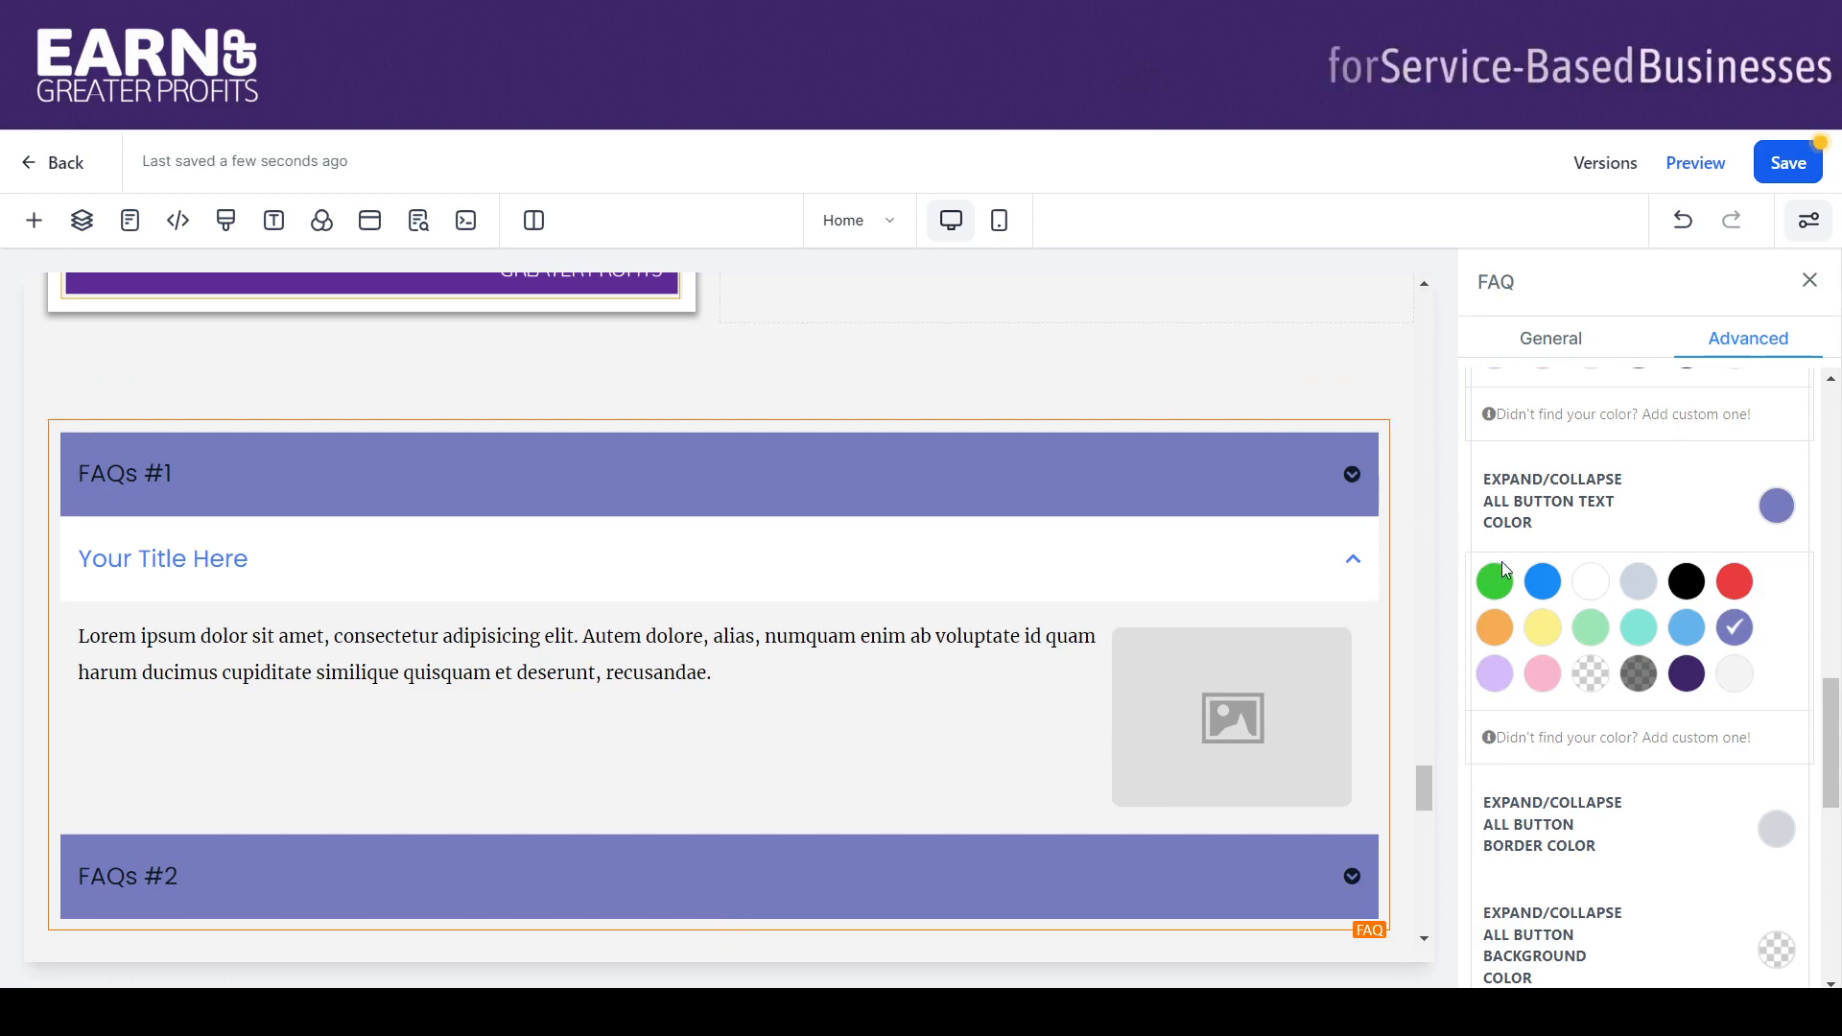
Set the text color of the open FAQ title to dark purple.
left_click_drag(1834, 735, 1836, 433)
left_click(1773, 580)
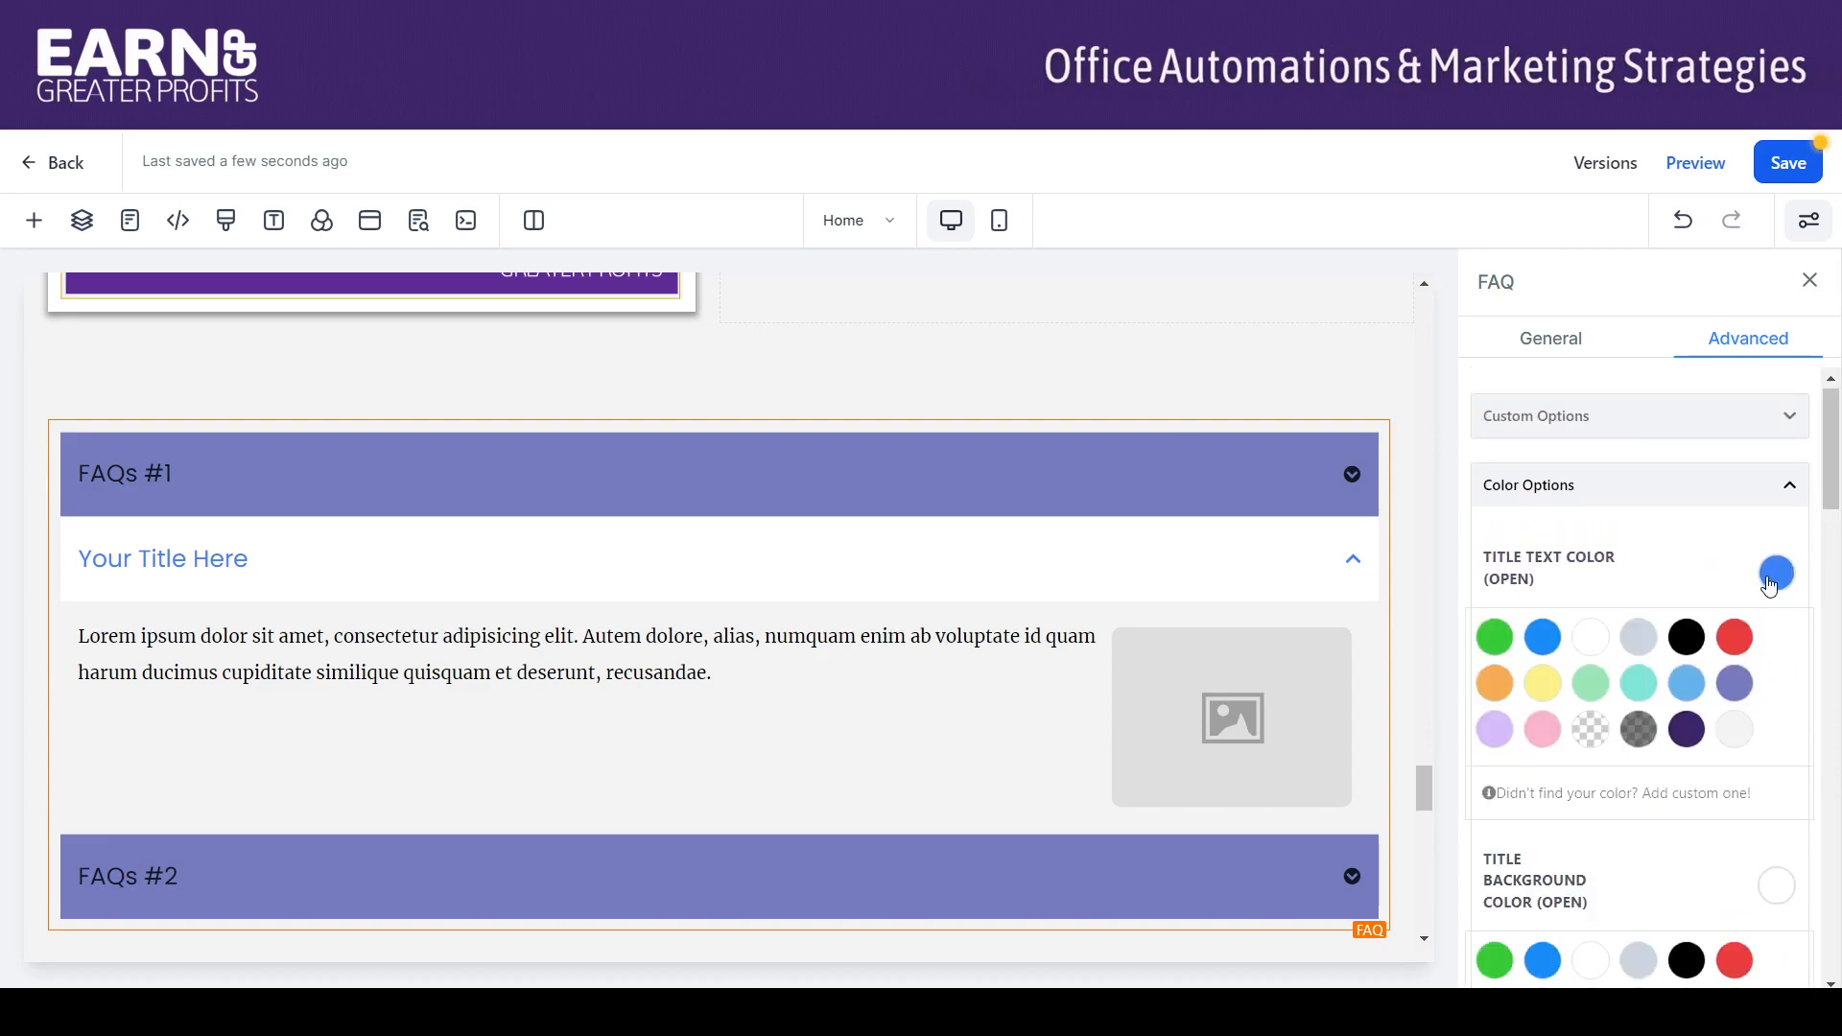
left_click(1687, 728)
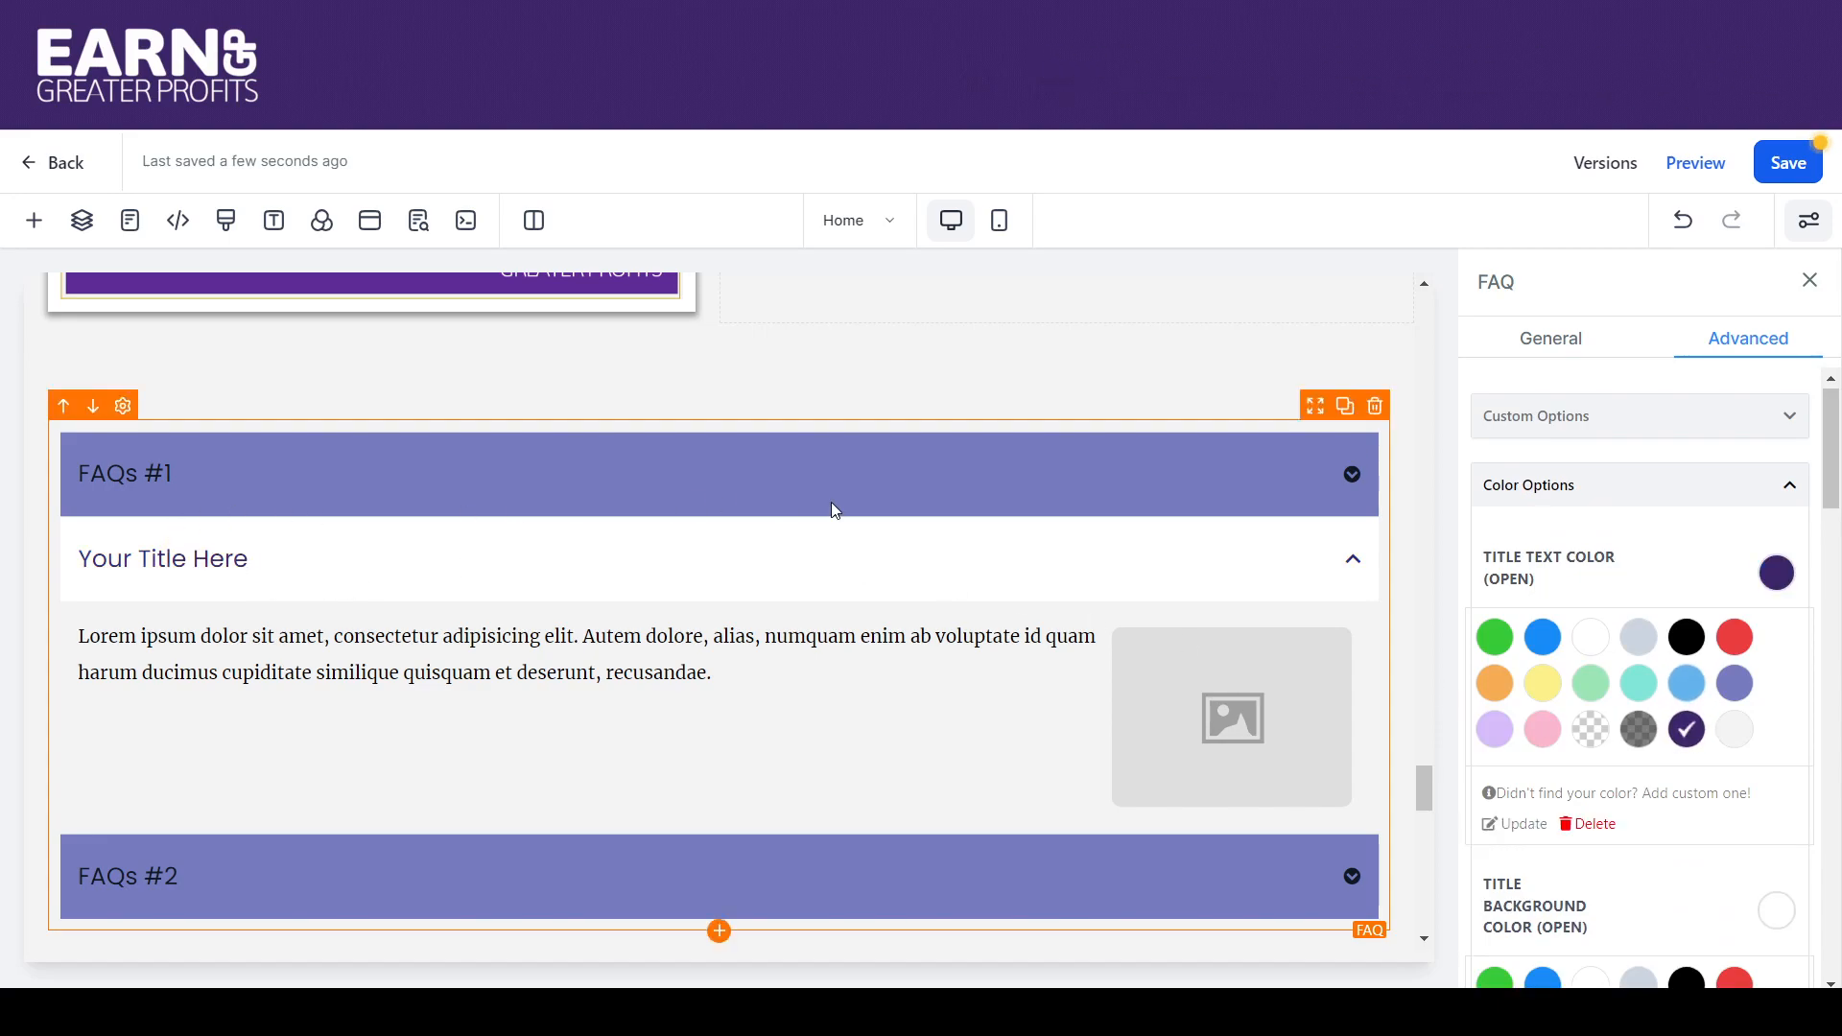
Examine the FAQ's font options, check its font sizes and appearance in the mobile view, and return to the desktop view.
left_click_drag(1839, 436, 1838, 753)
scroll(1834, 729, "down", 7)
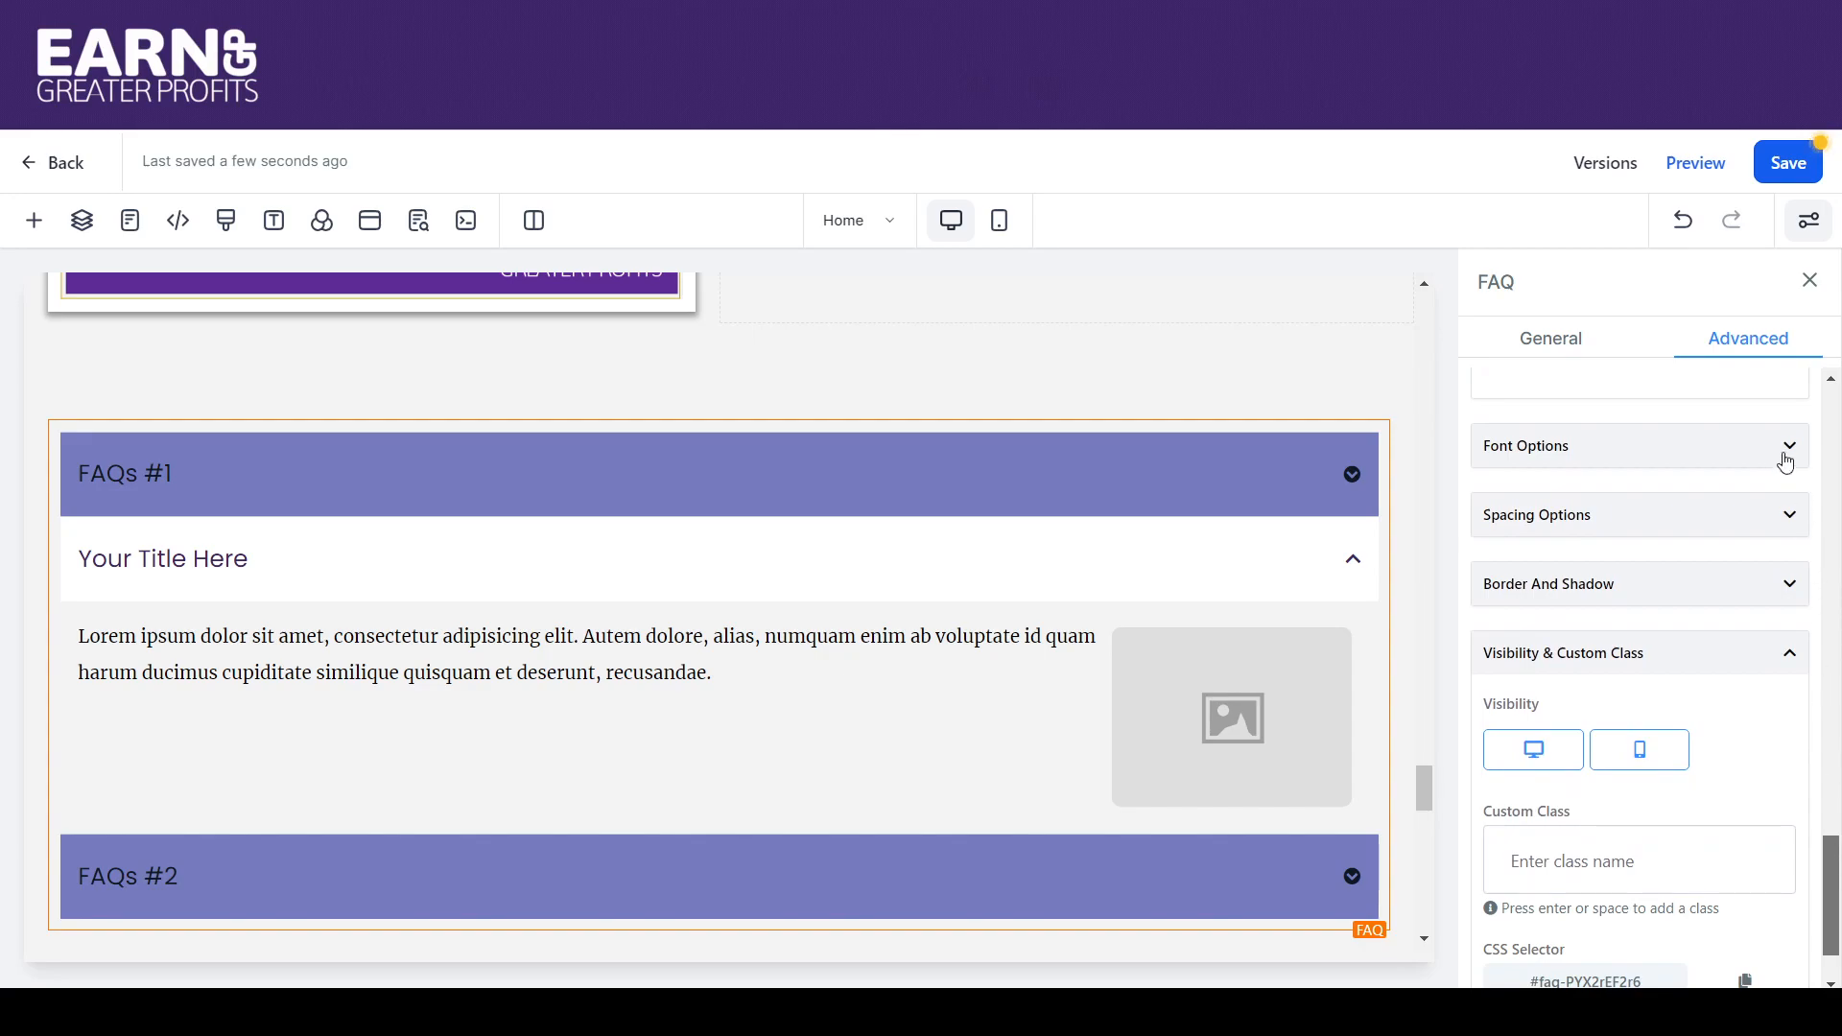
left_click(1785, 448)
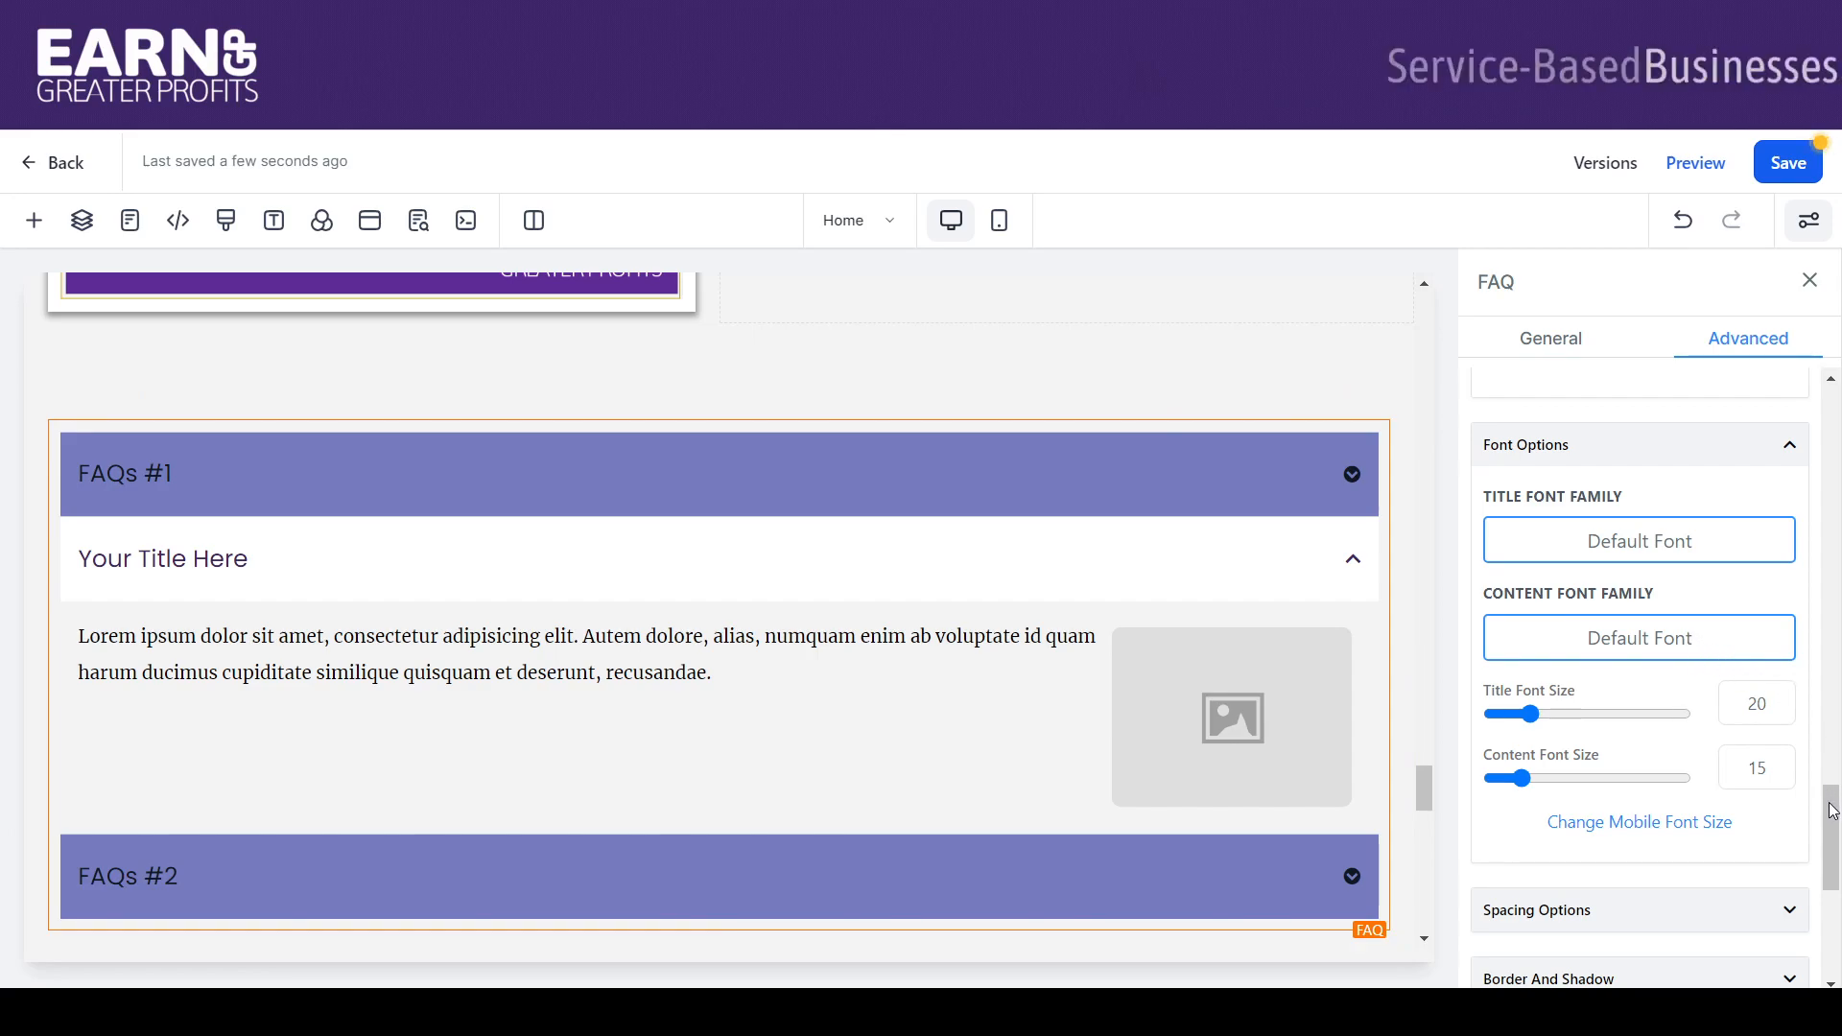
scroll(1834, 806, "down", 2)
scroll(1834, 833, "down", 1)
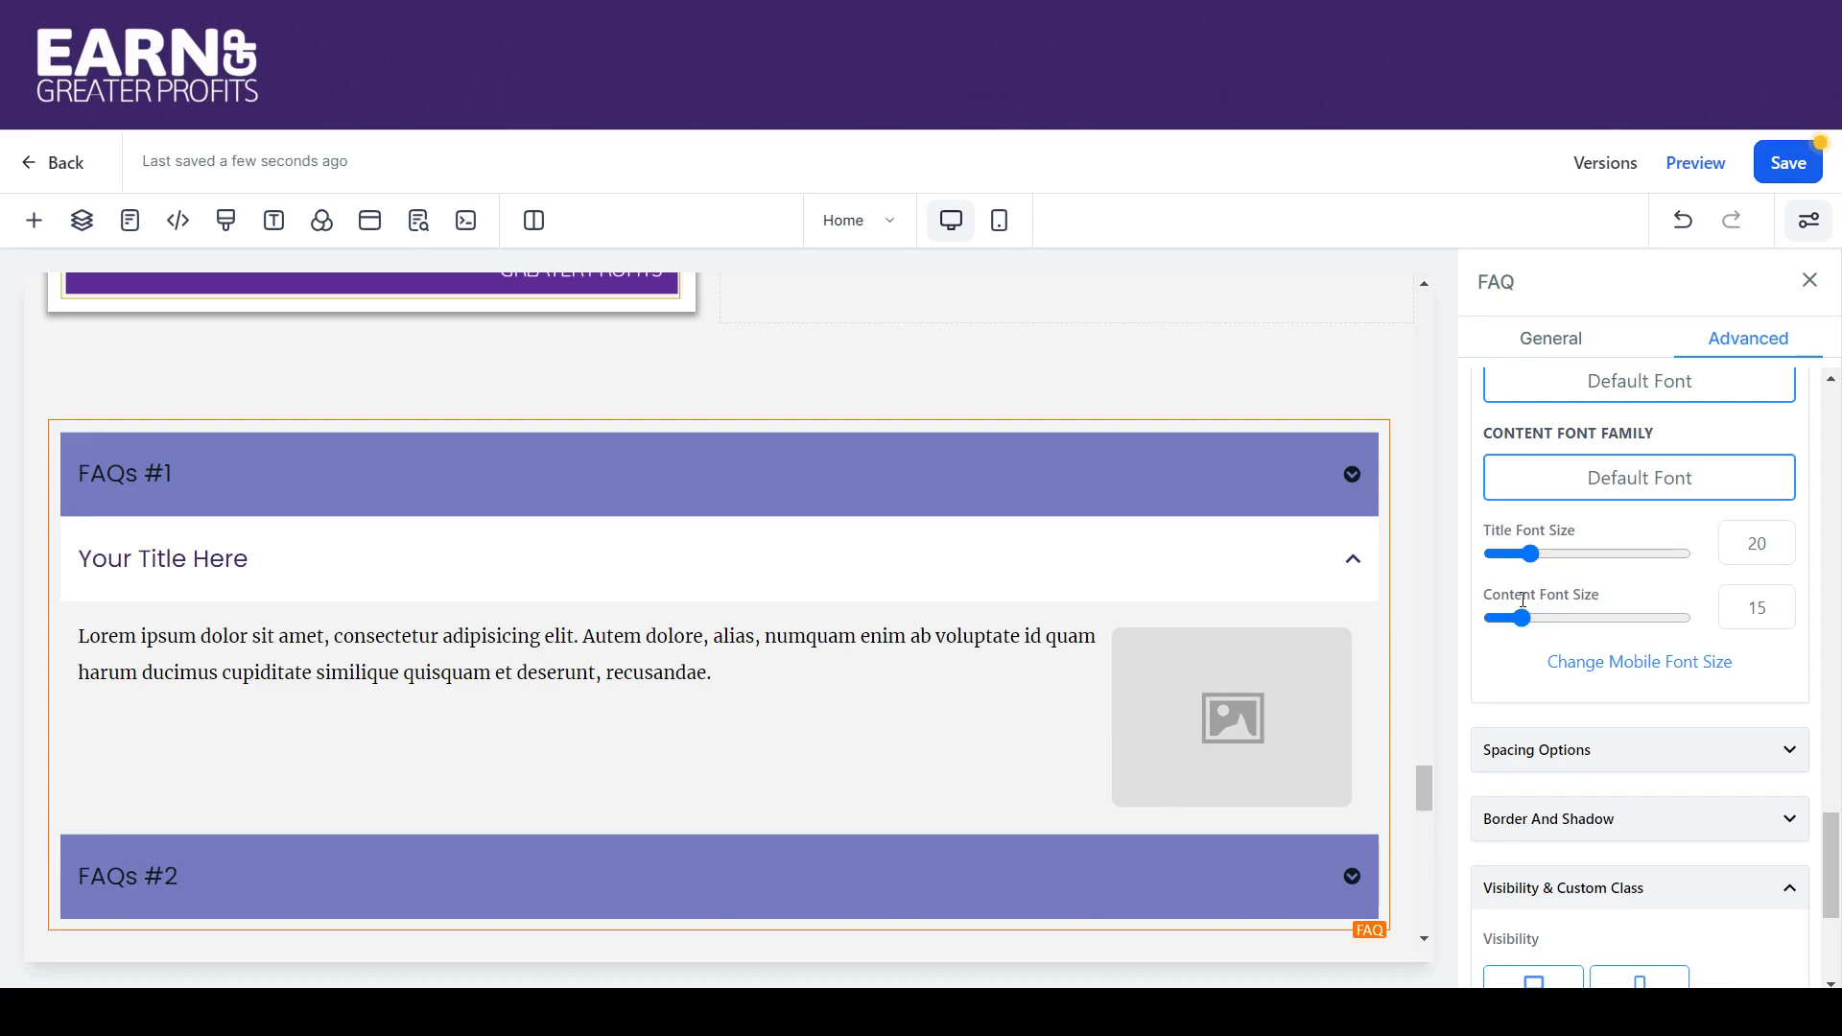
left_click(1602, 667)
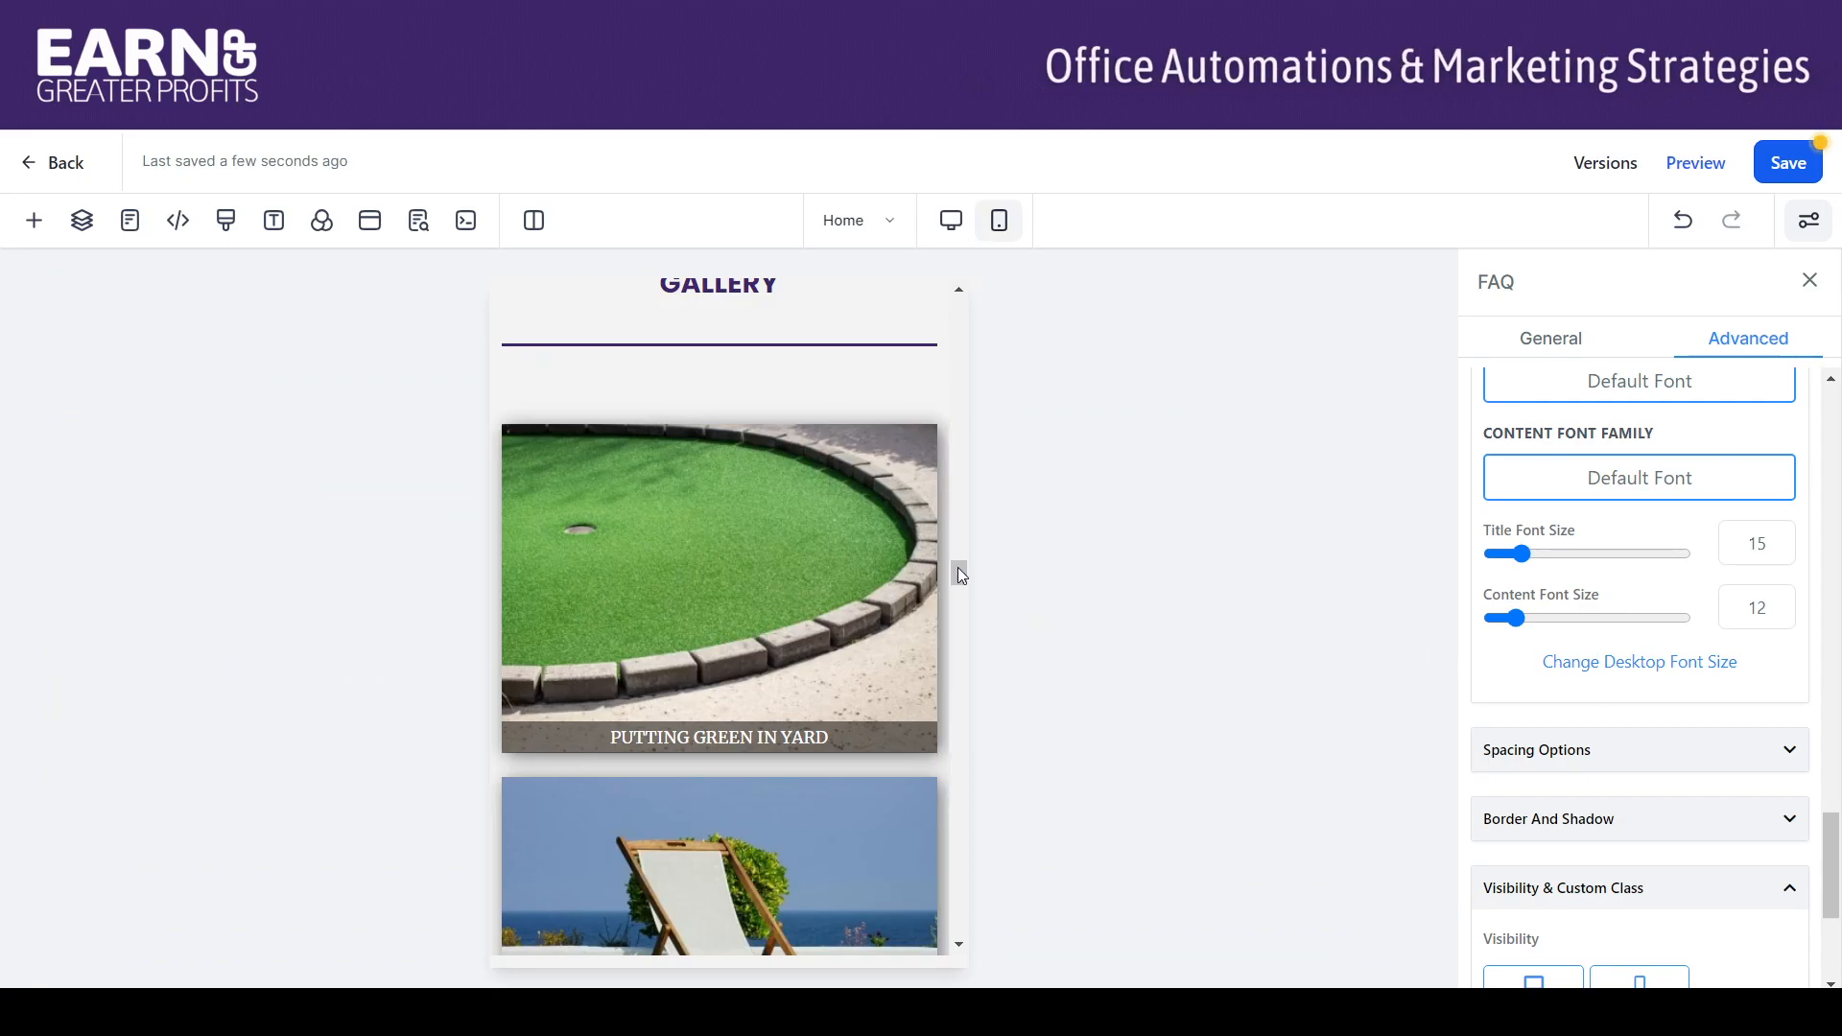
left_click_drag(958, 570, 989, 829)
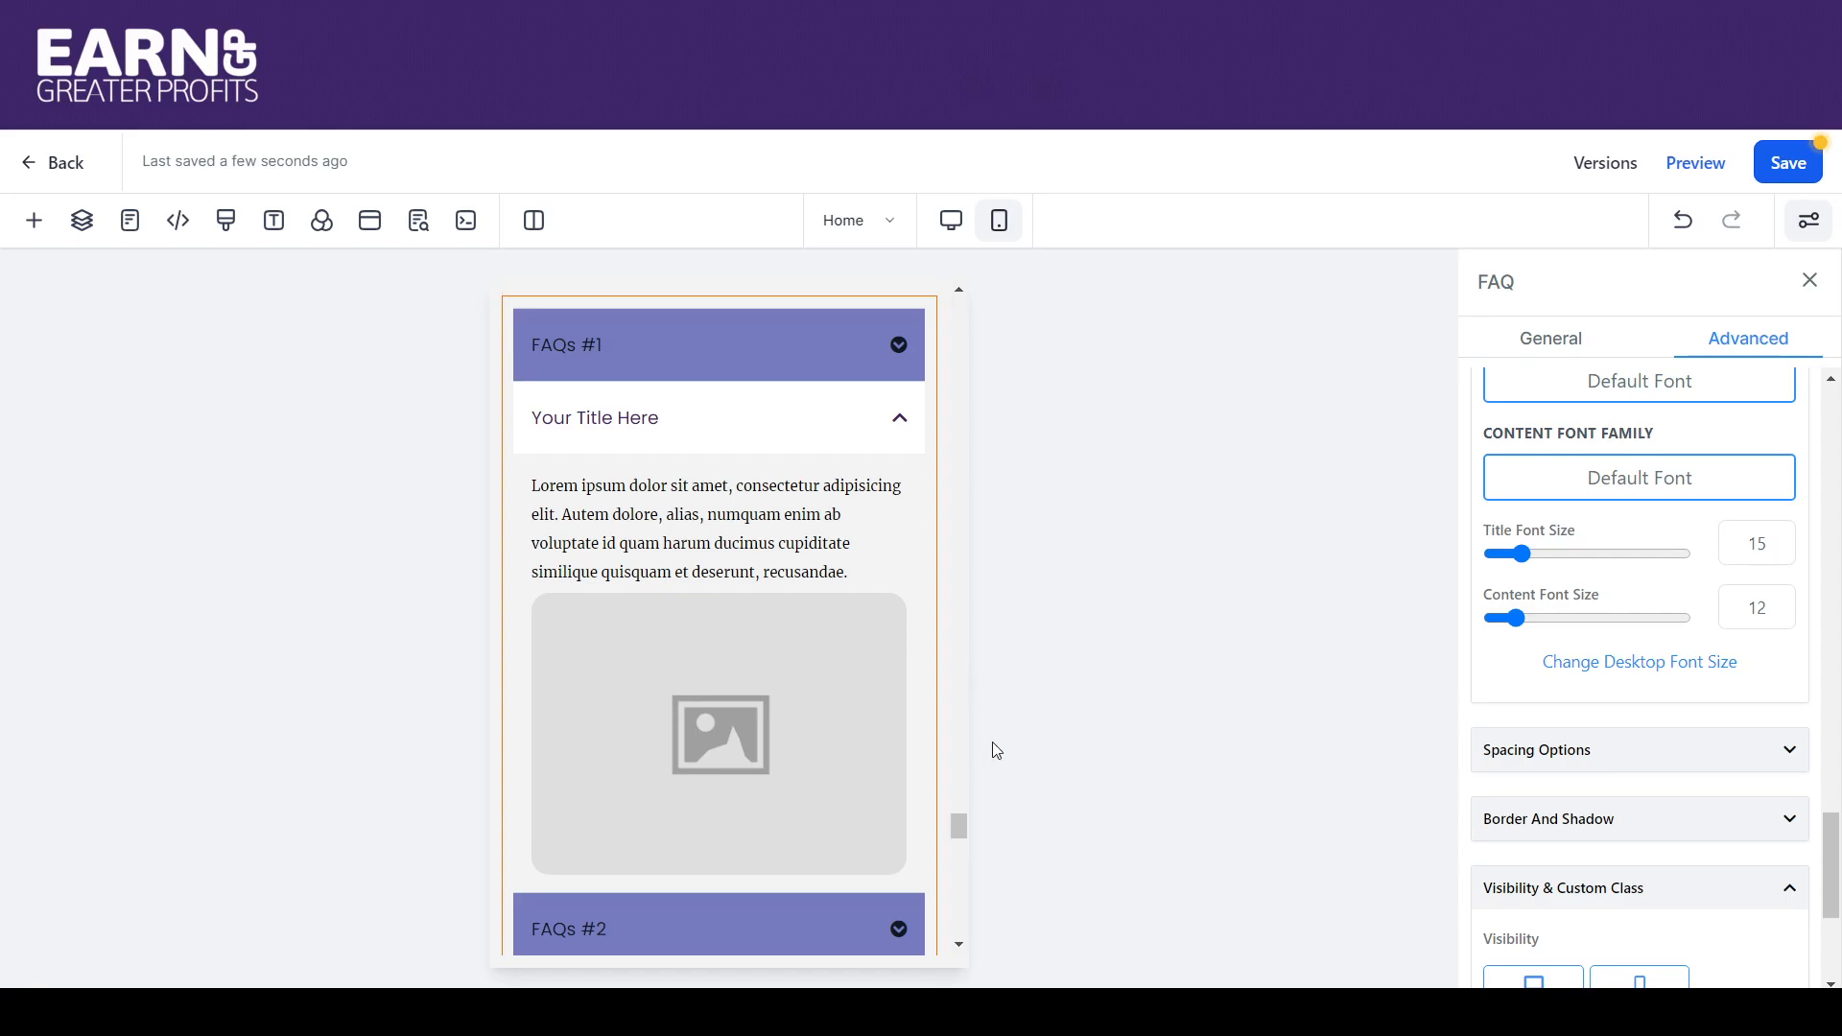
left_click_drag(959, 822, 959, 825)
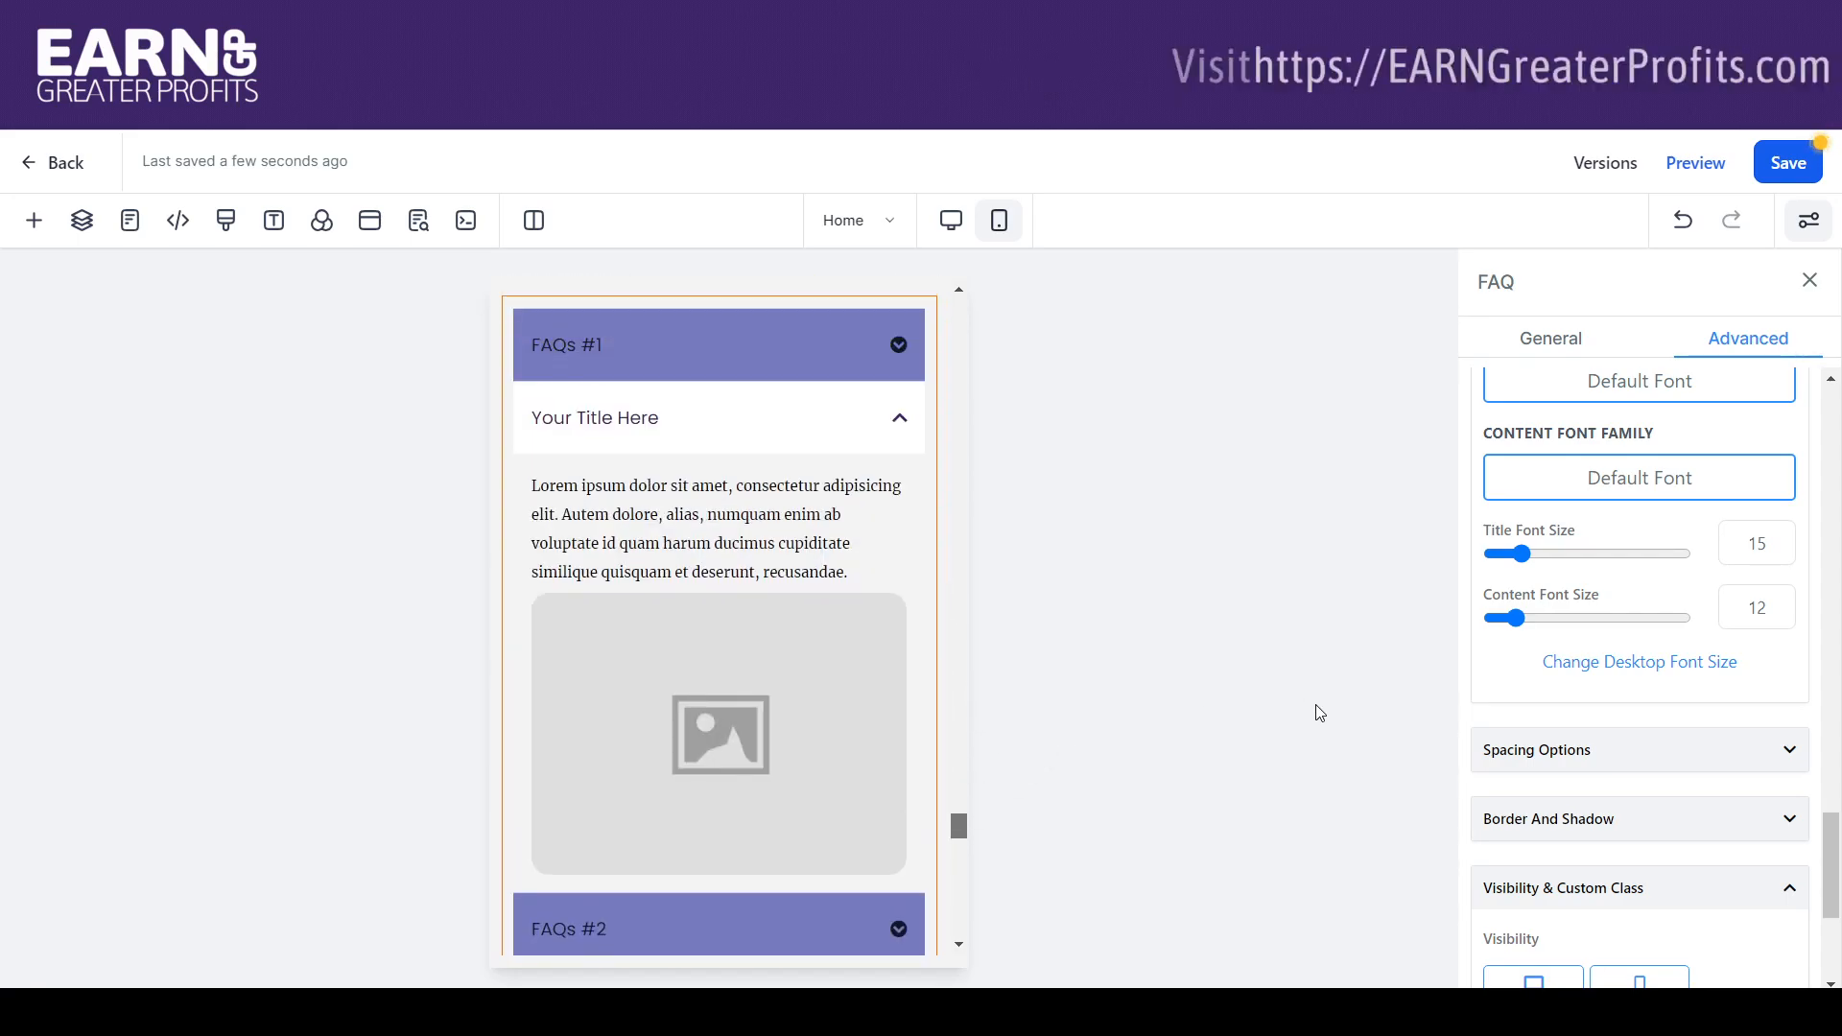
left_click(1614, 662)
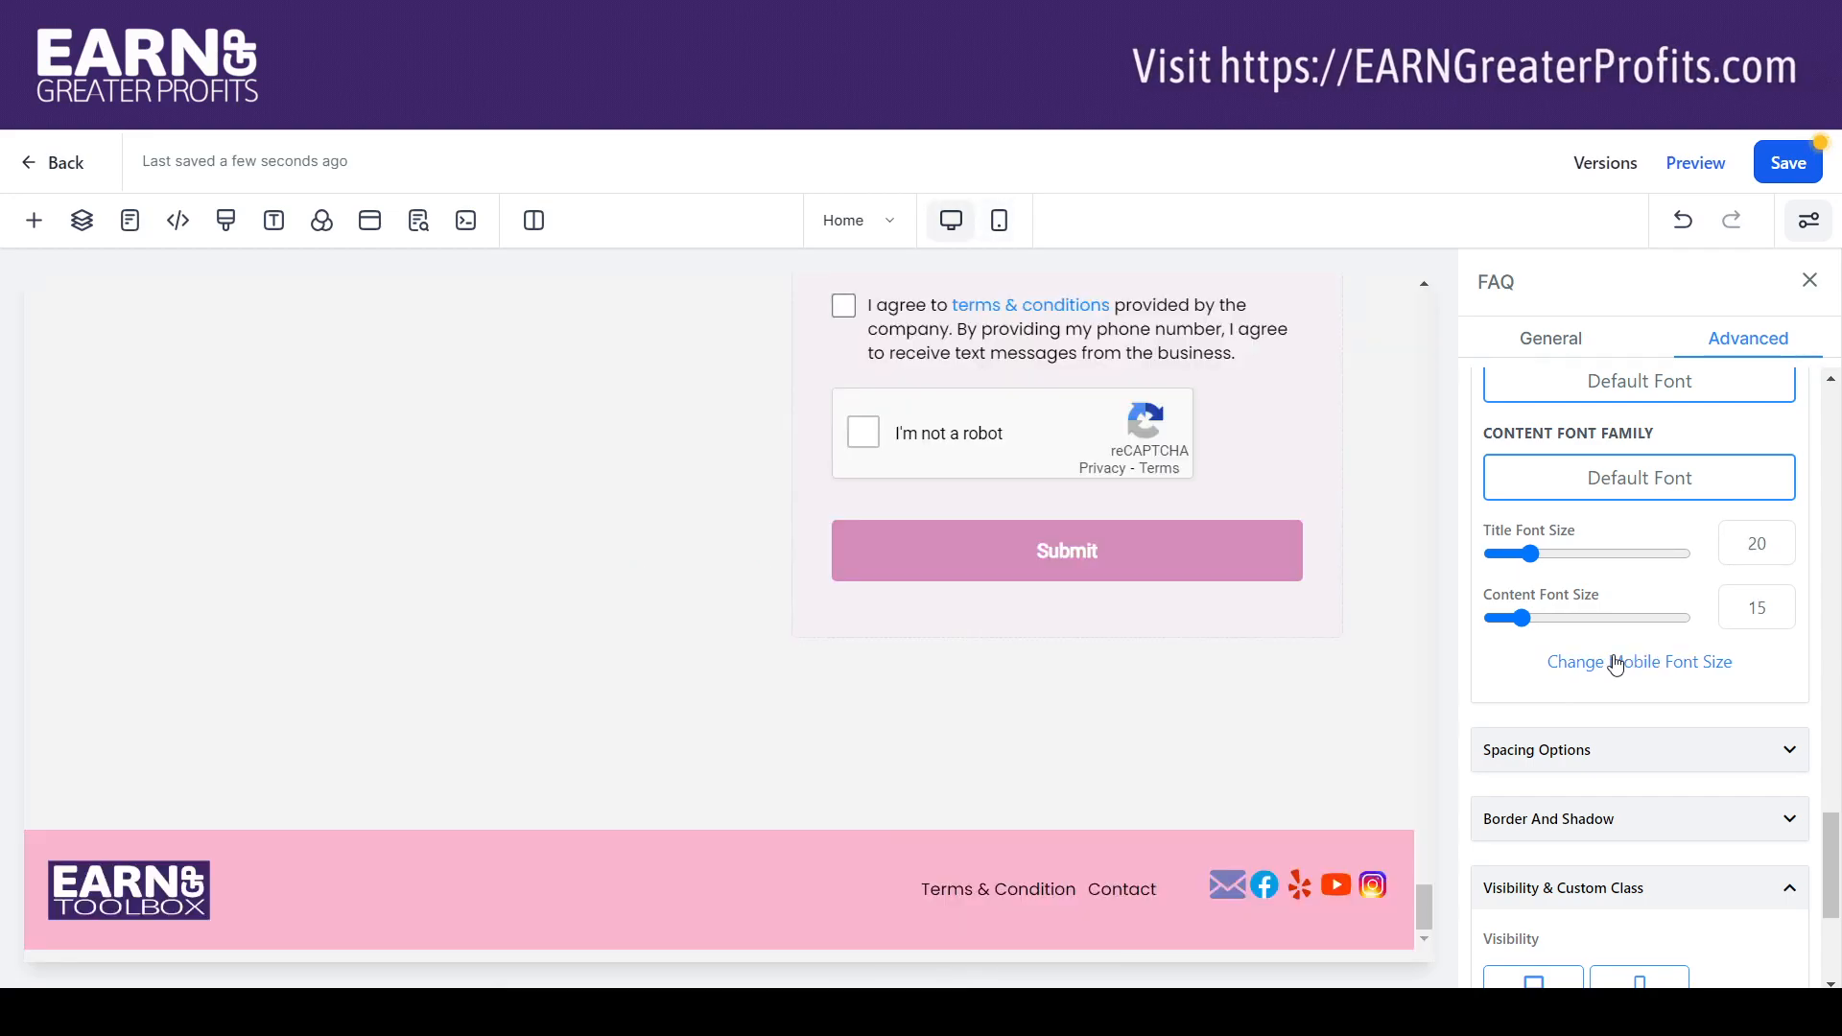
left_click_drag(1414, 902, 1422, 794)
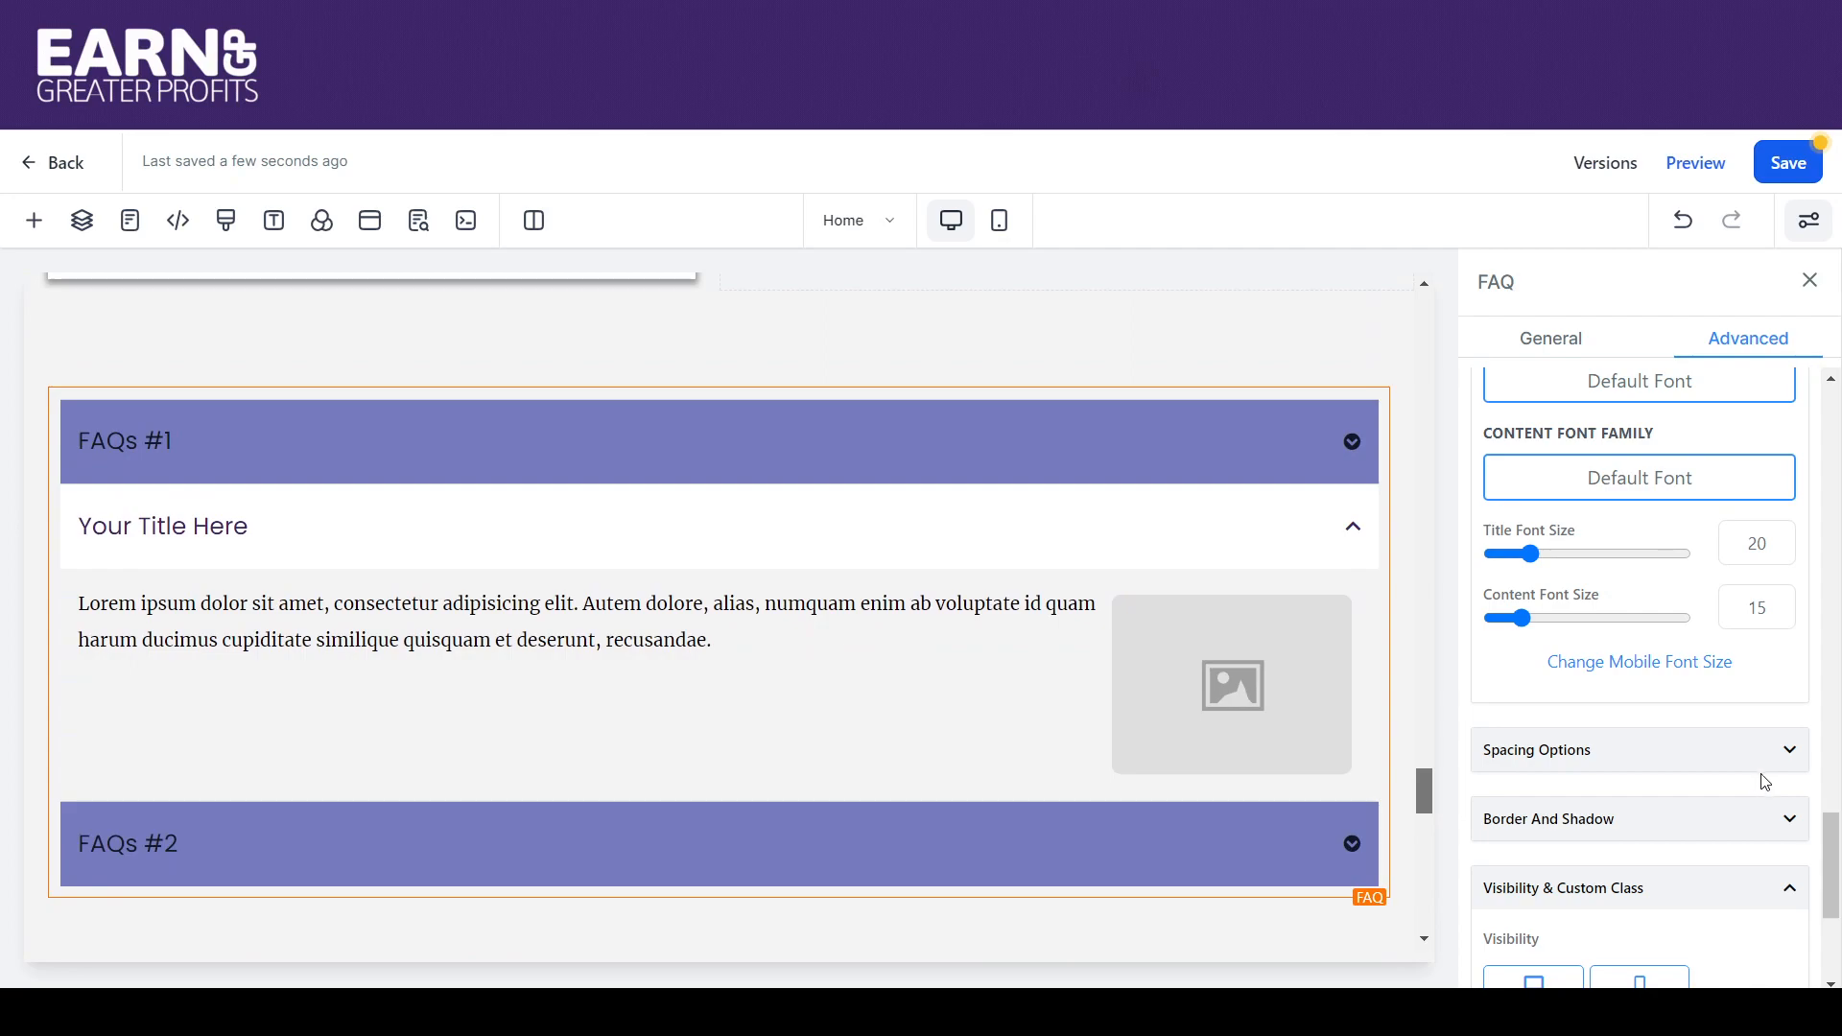
Look through the FAQ's spacing options, try a full border around the element, and set it back to No Border.
left_click(1787, 760)
left_click_drag(1833, 777, 1837, 915)
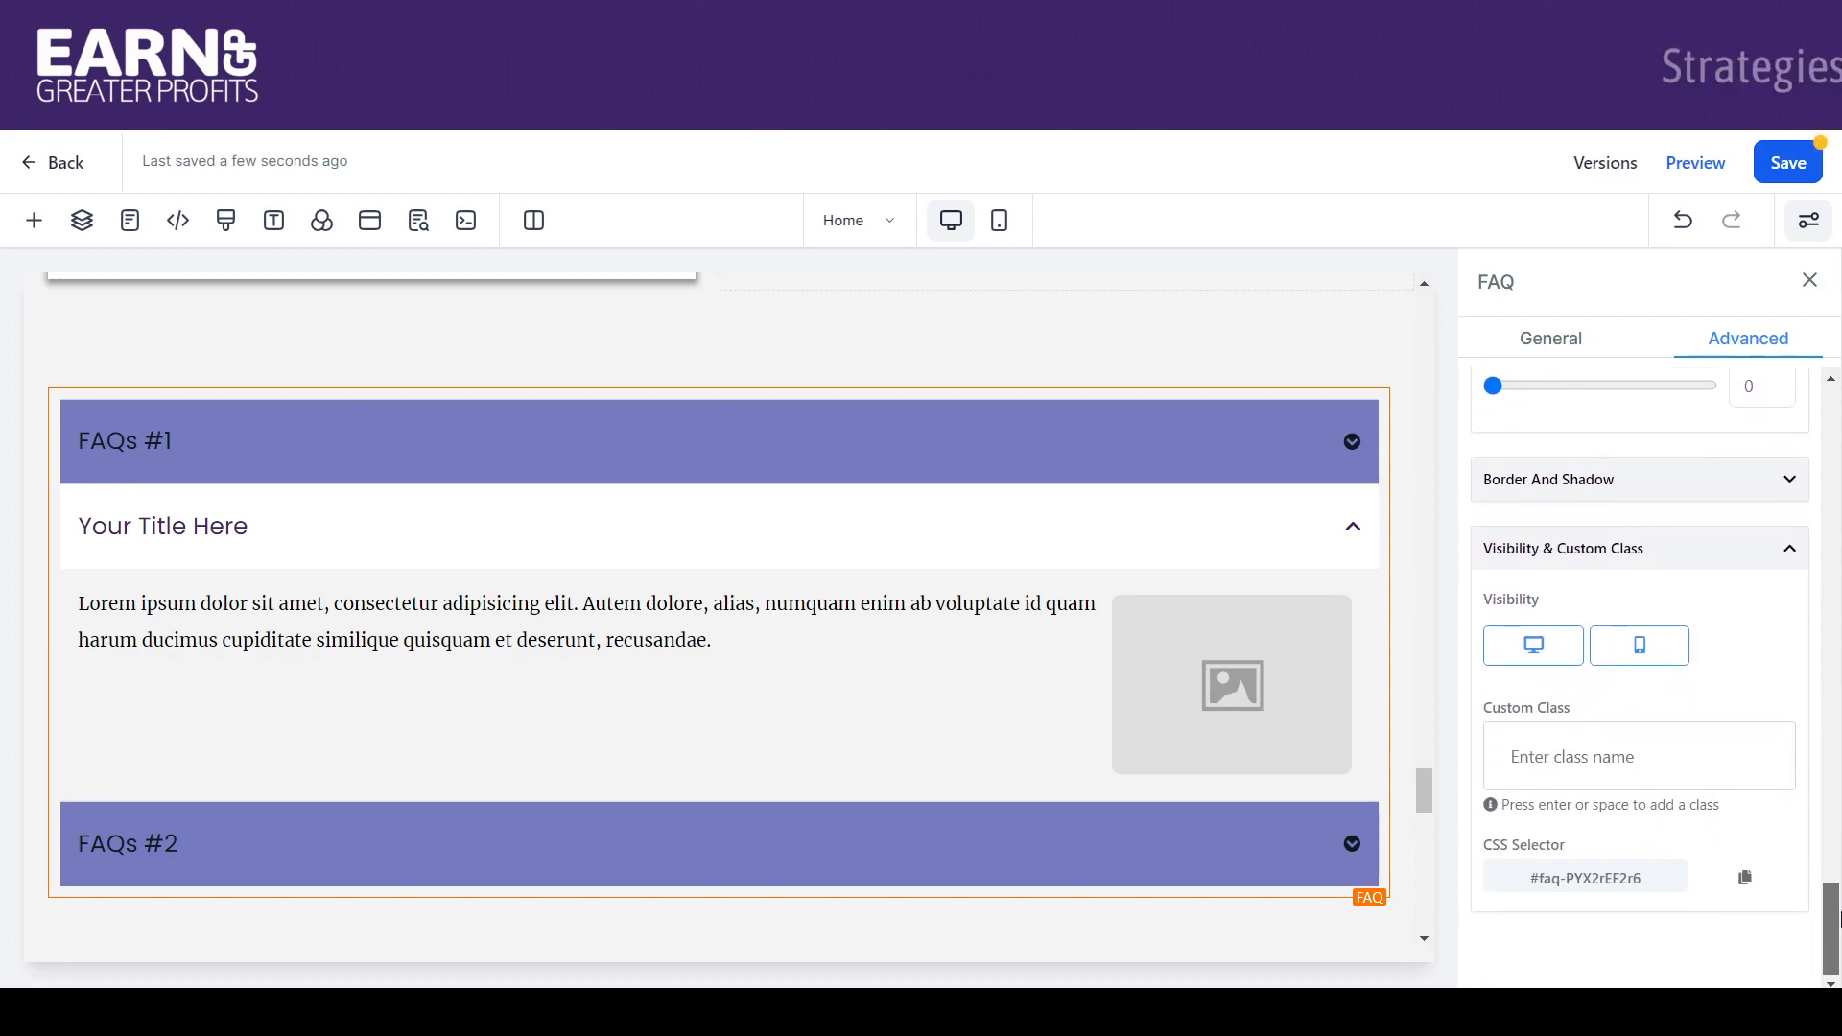
left_click(1784, 491)
left_click(1749, 581)
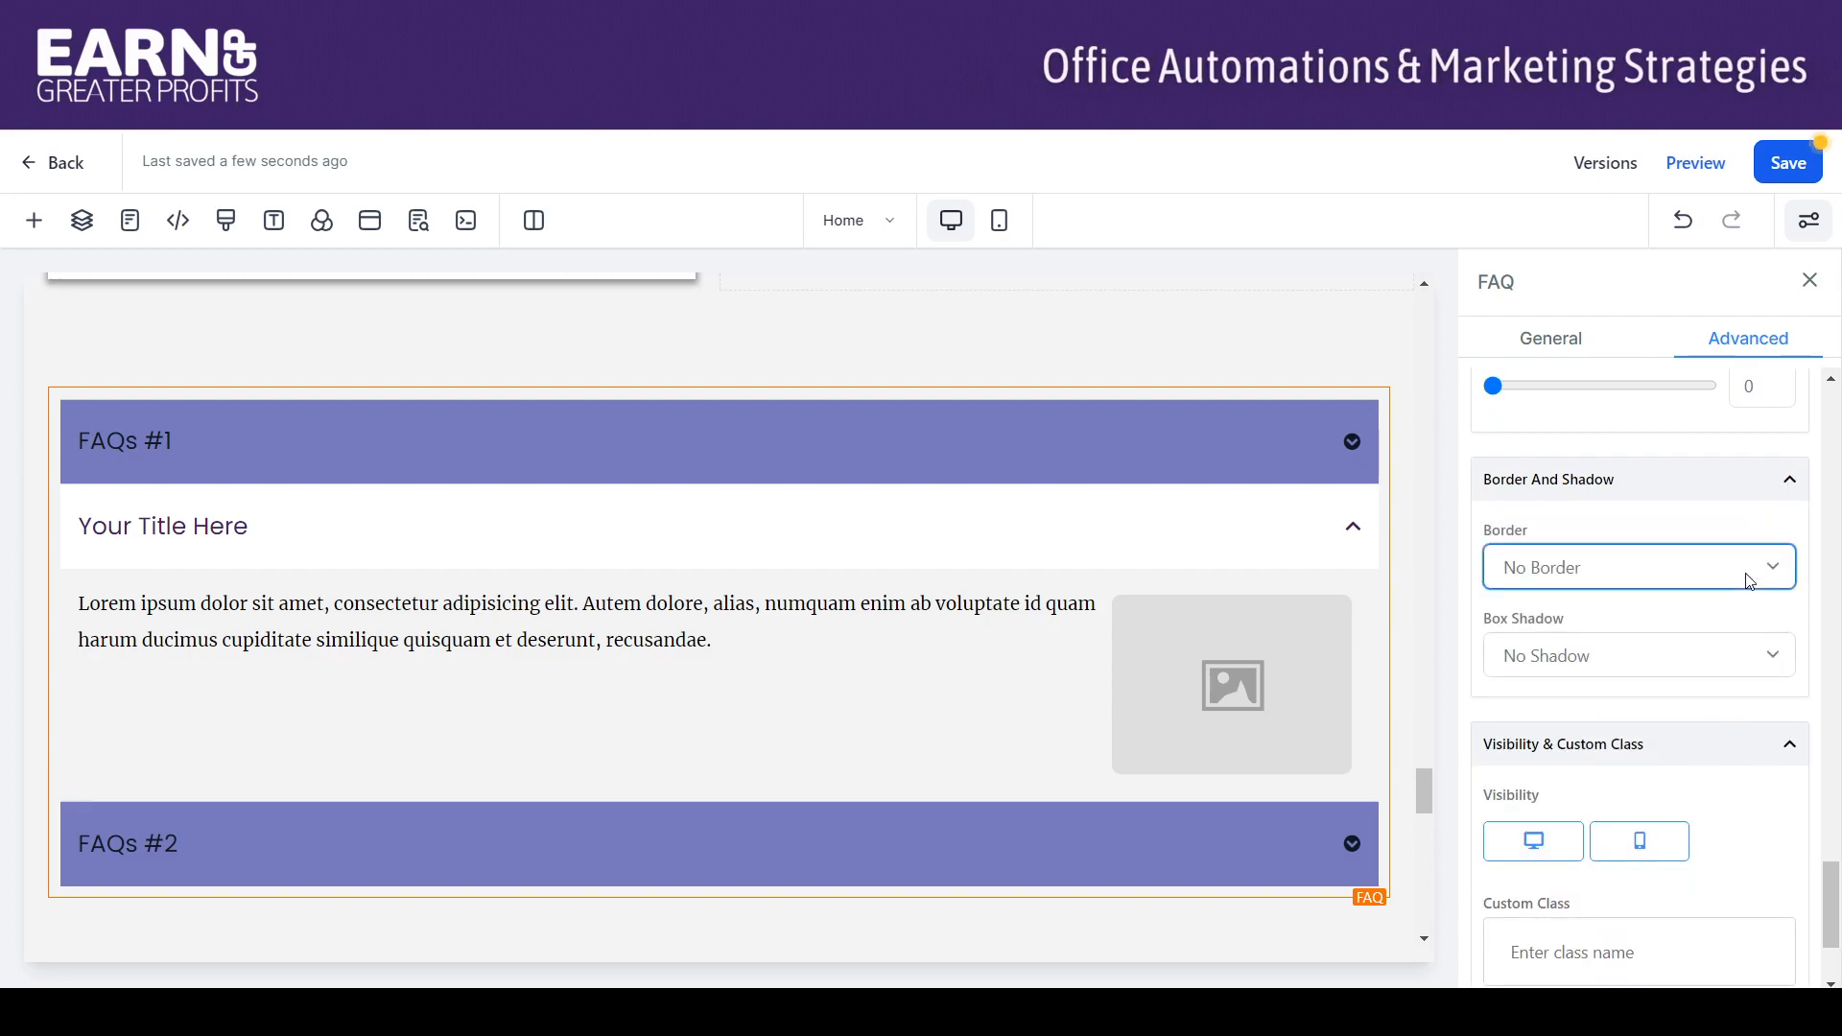
left_click(1734, 642)
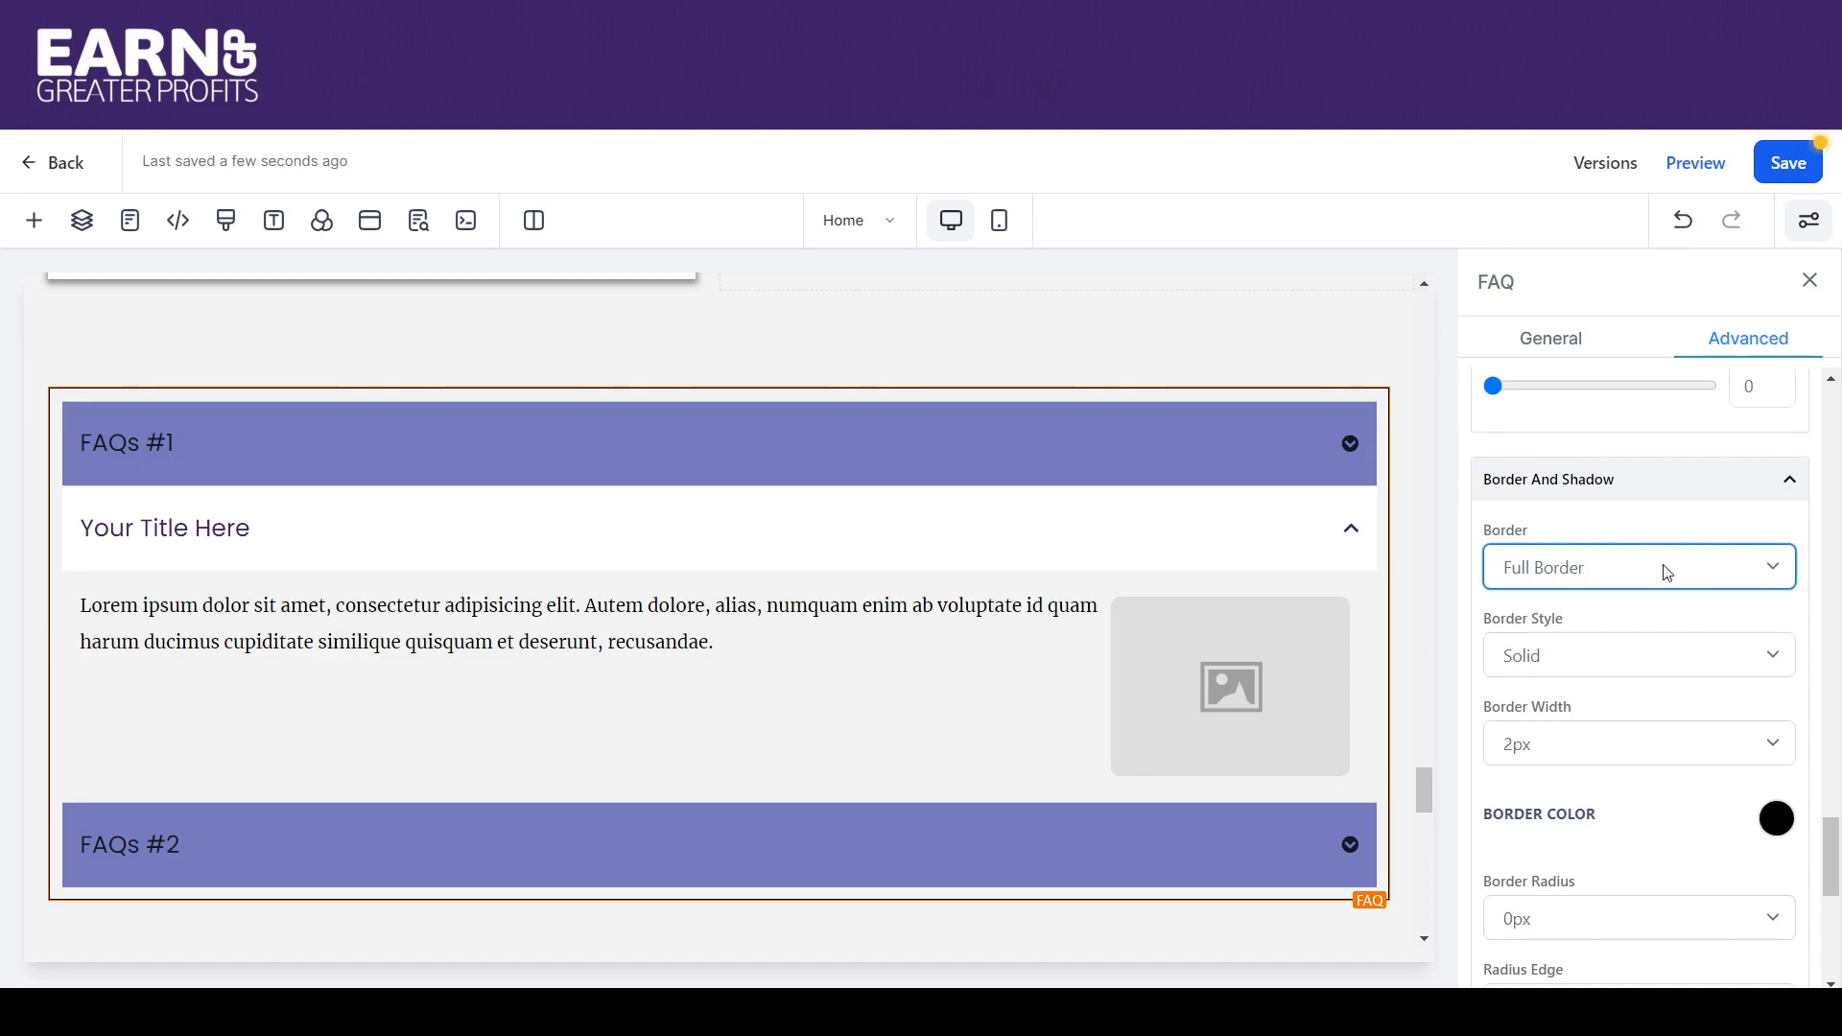
left_click(1663, 602)
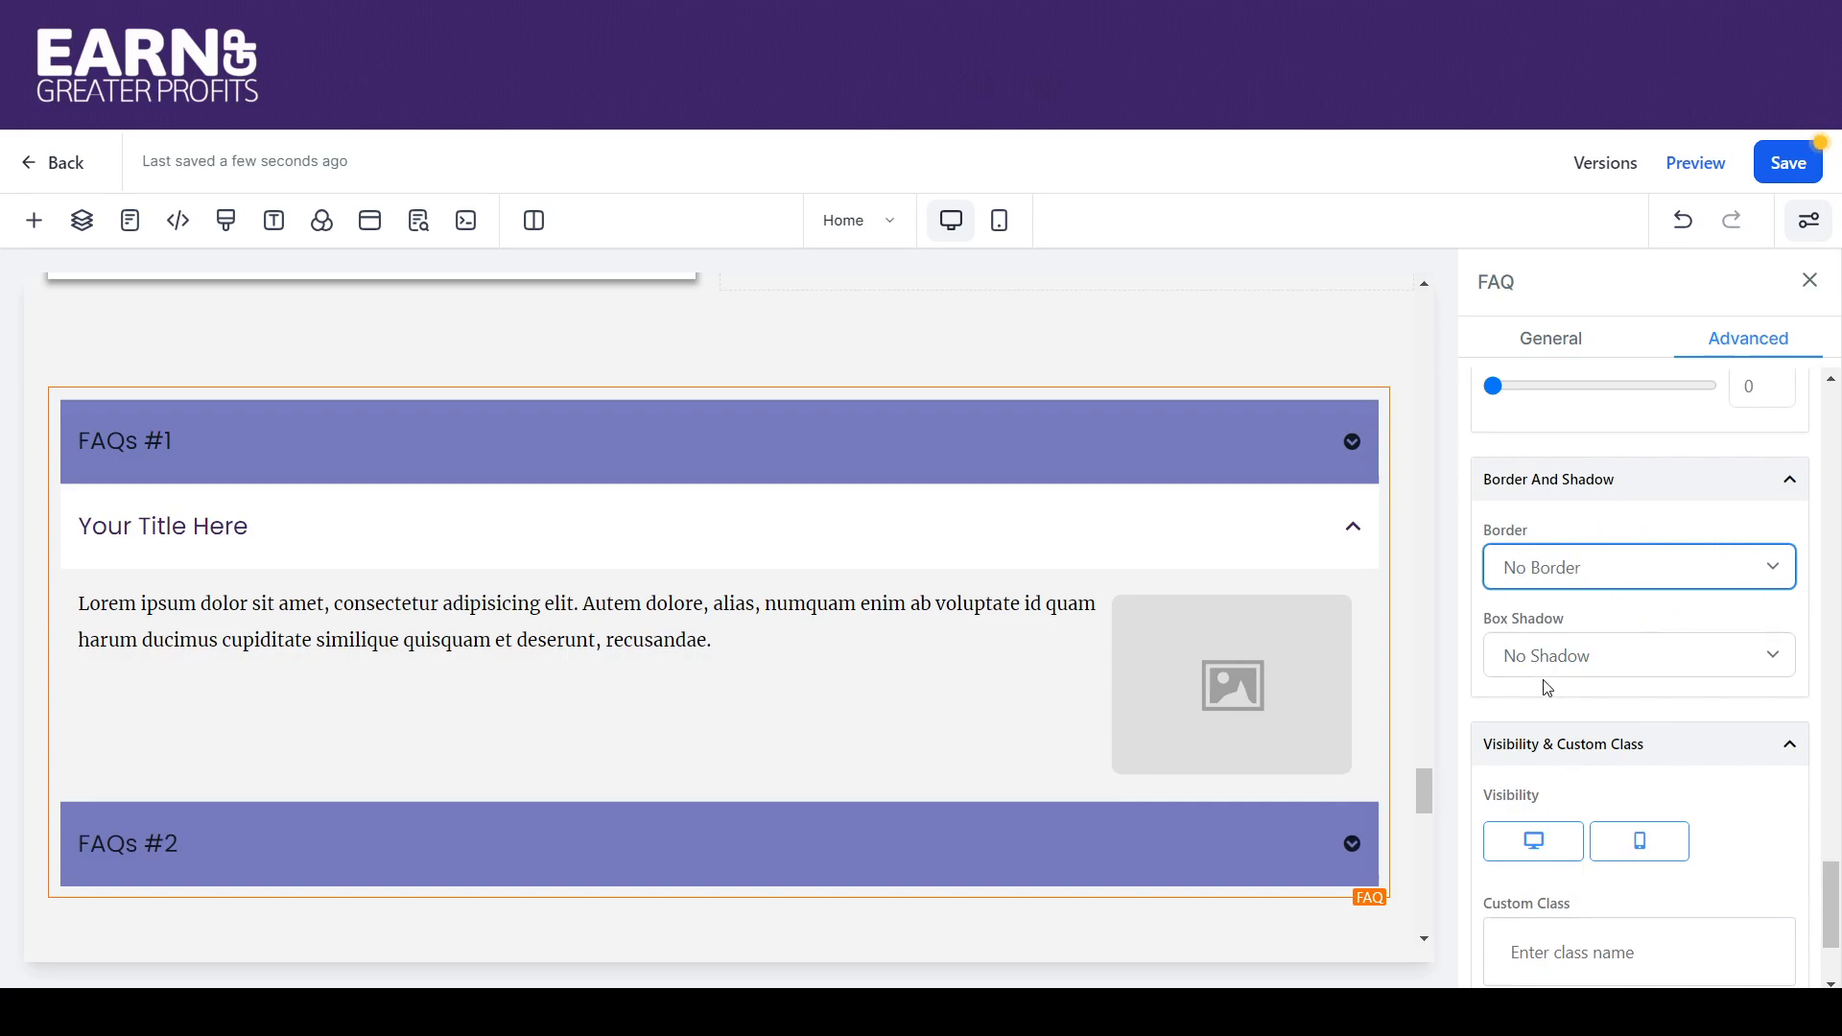
left_click_drag(1831, 892, 1838, 916)
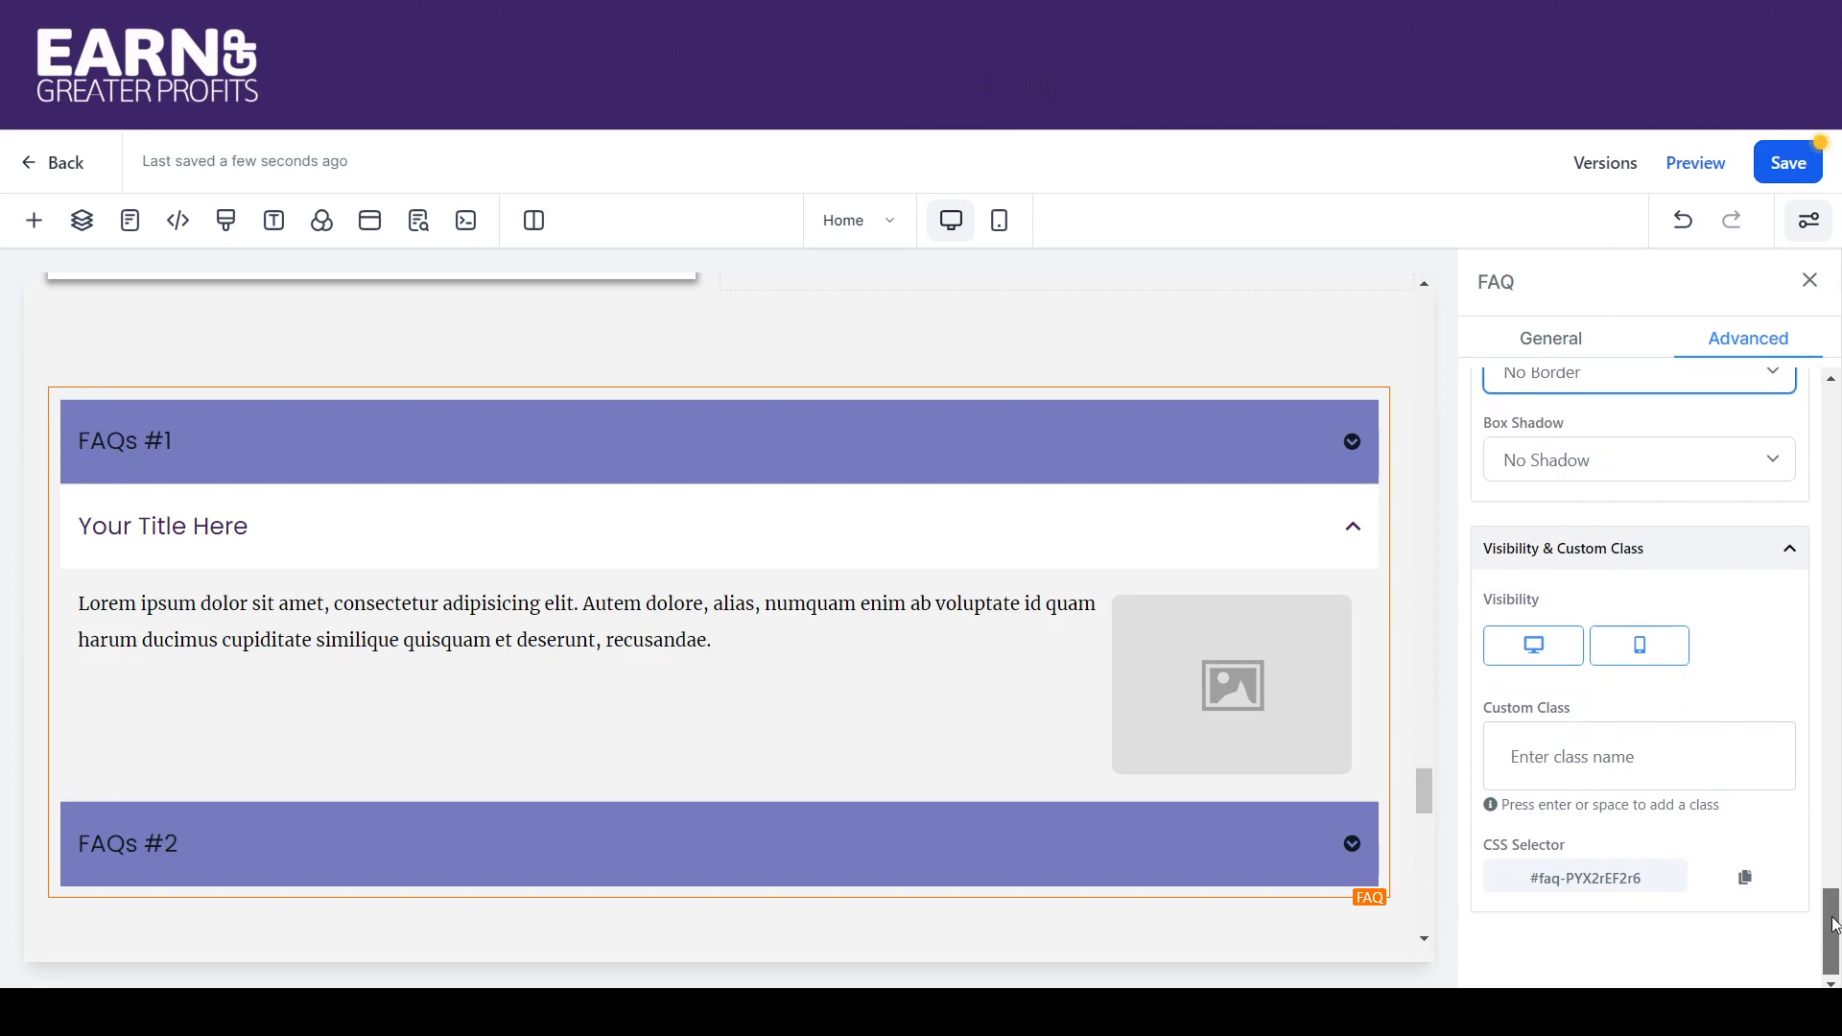
Compare the Separated and Contained FAQ types, set the type to Contained, and save the page.
left_click_drag(1834, 924, 1834, 648)
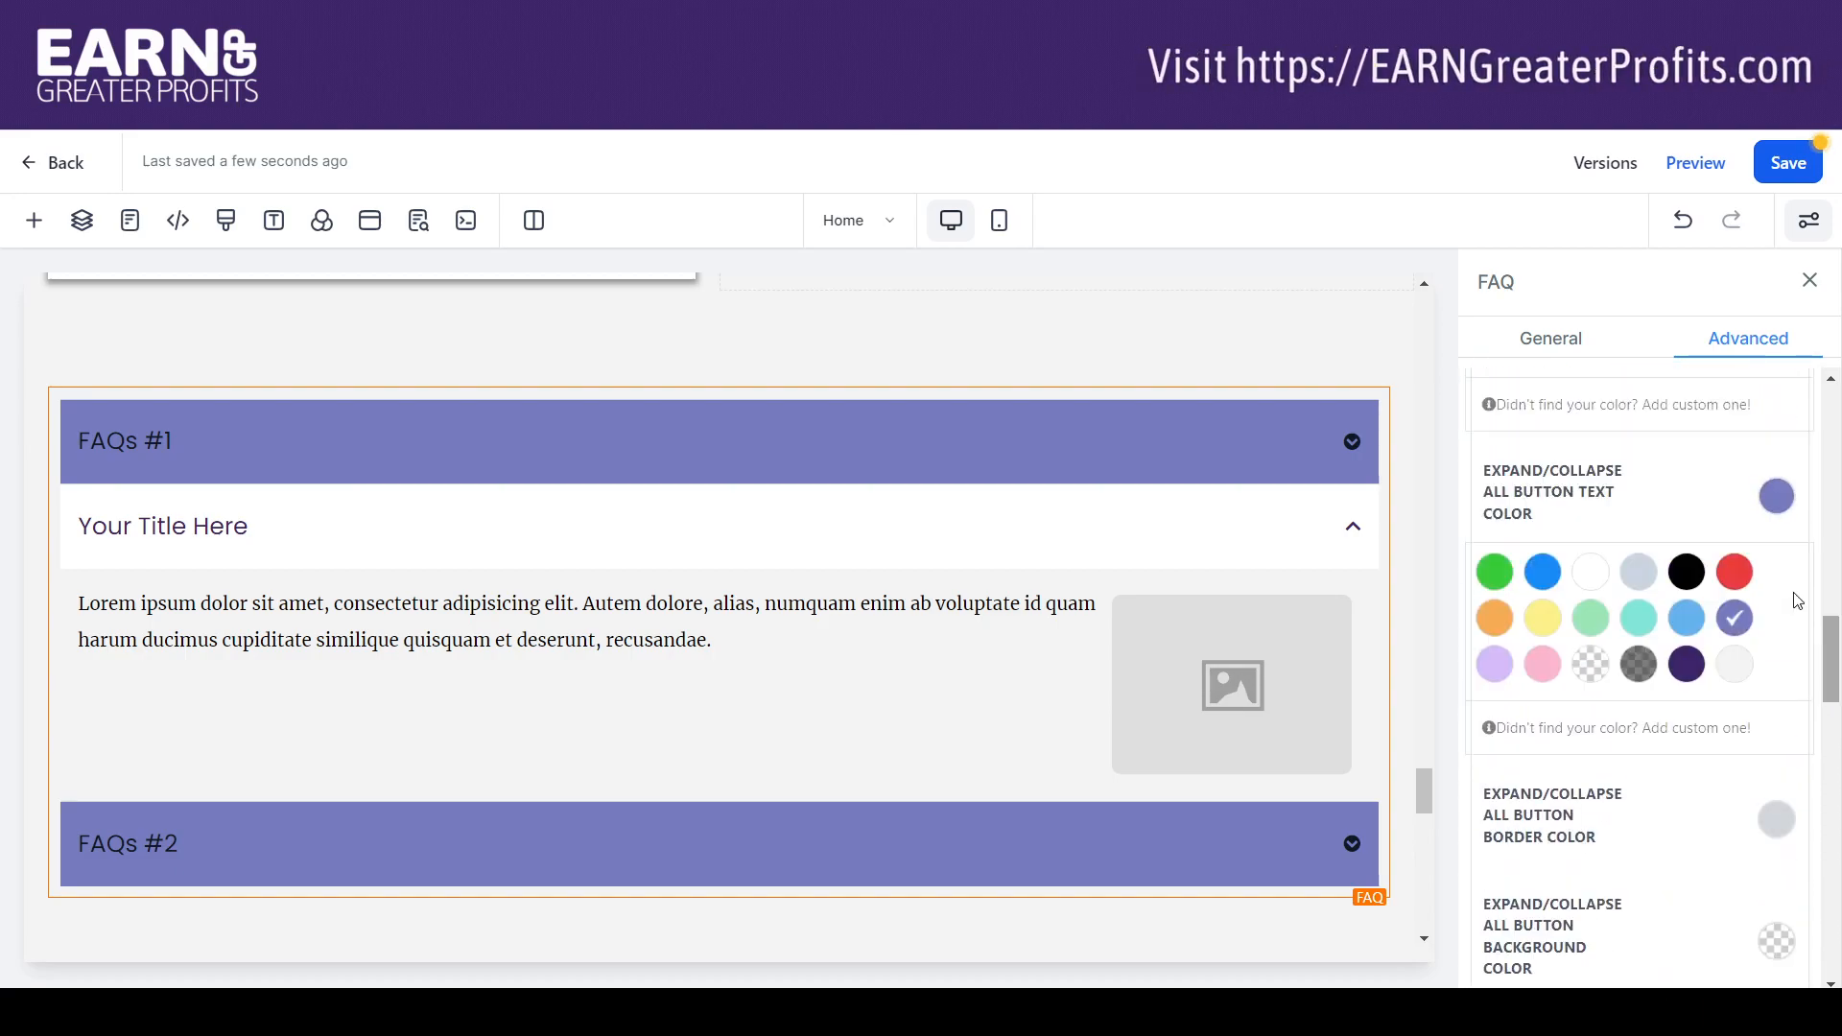
left_click(1555, 347)
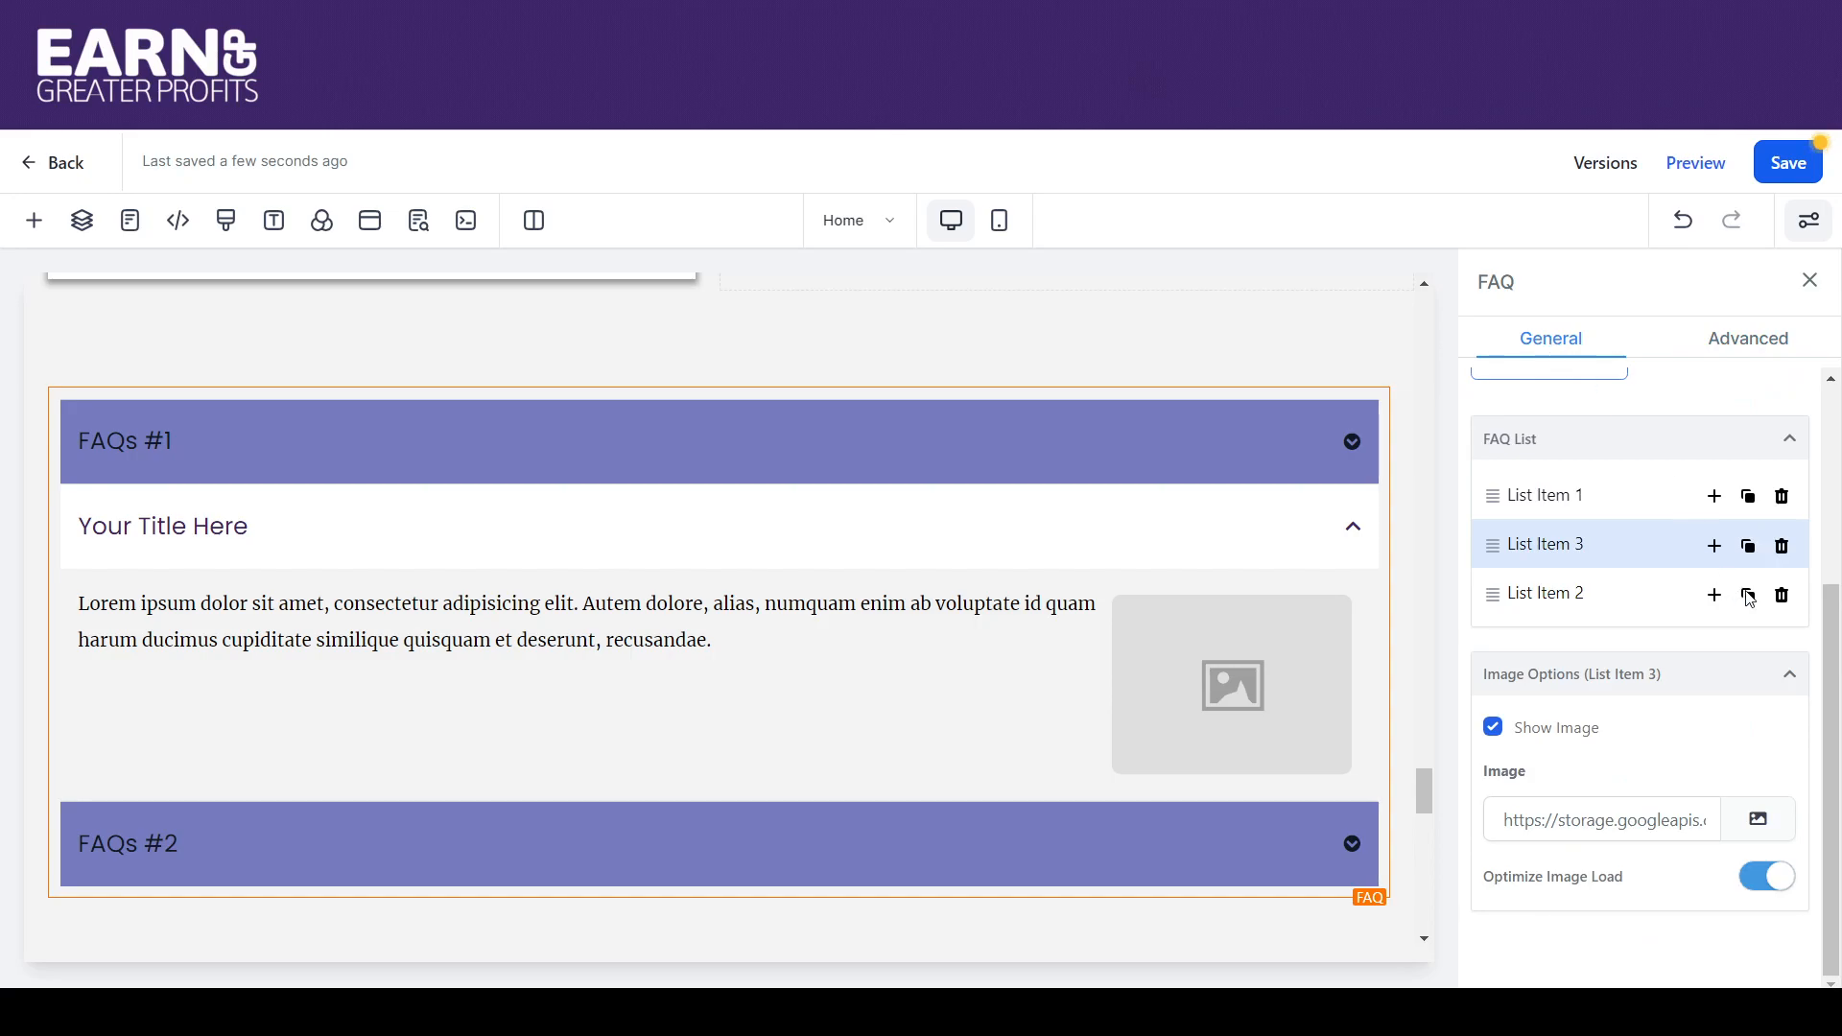
left_click_drag(1834, 614, 1827, 480)
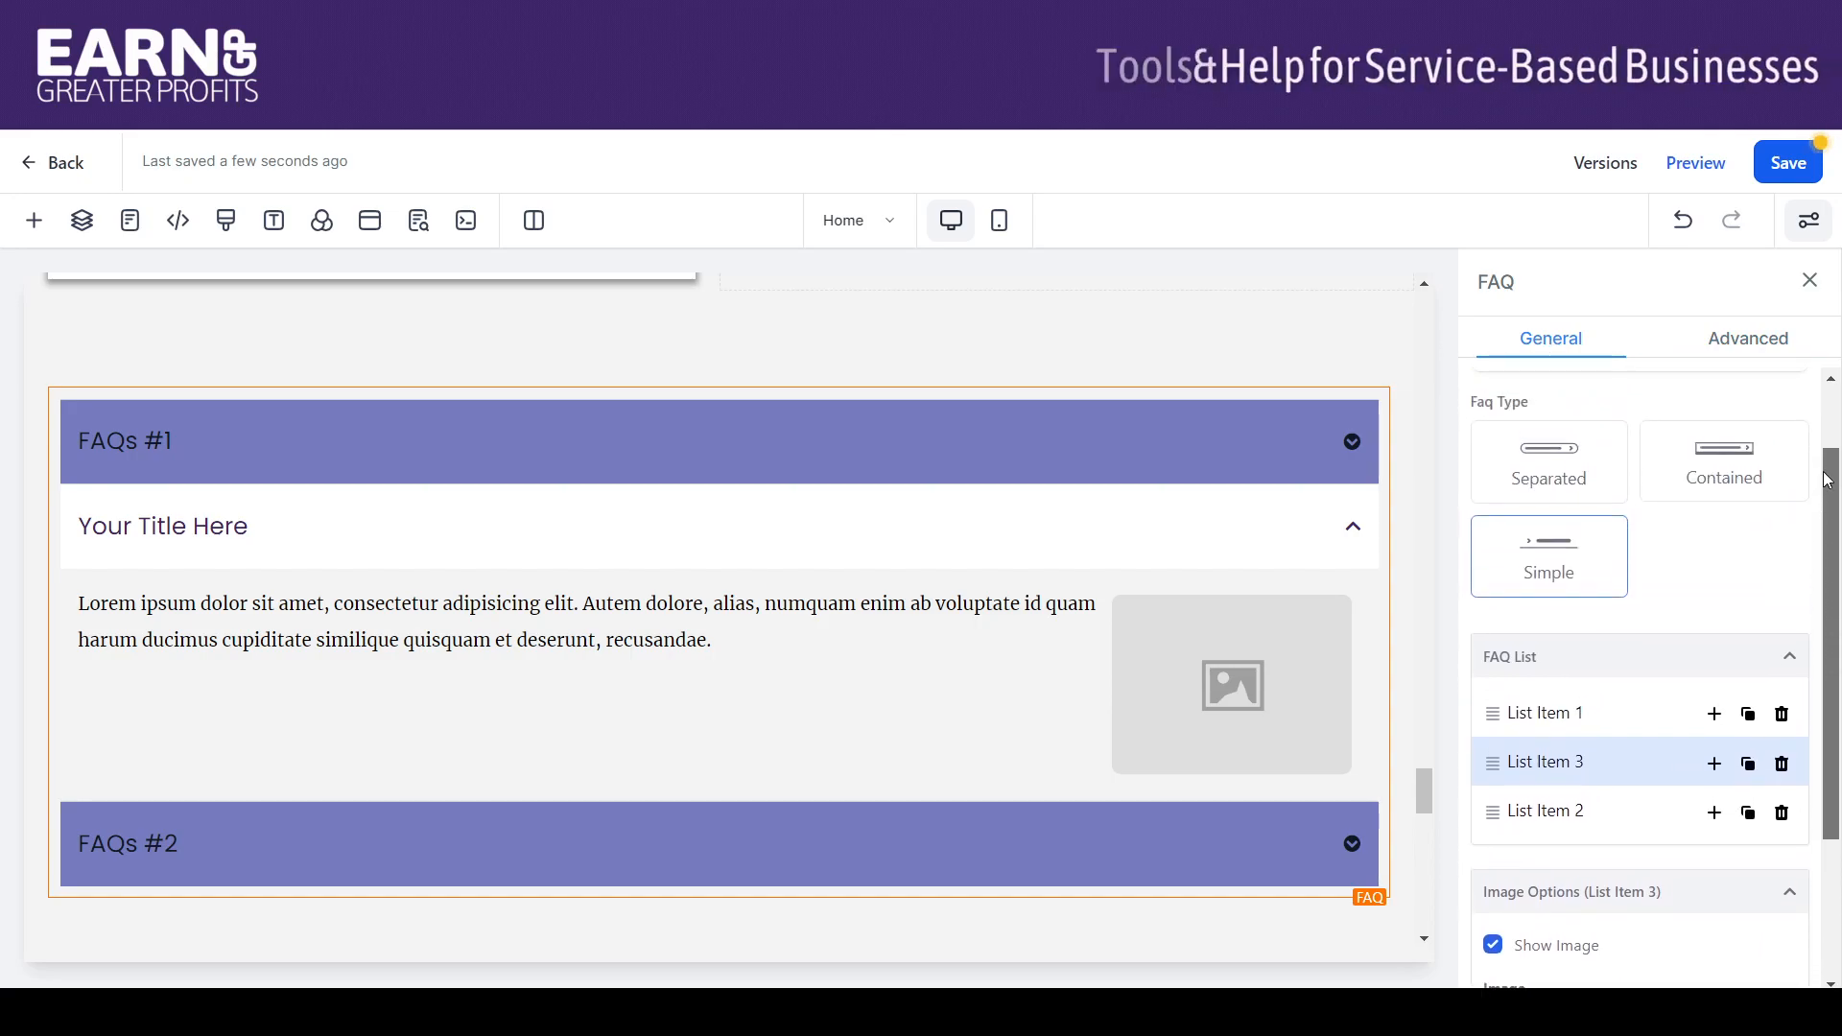
left_click(1703, 464)
left_click(1554, 467)
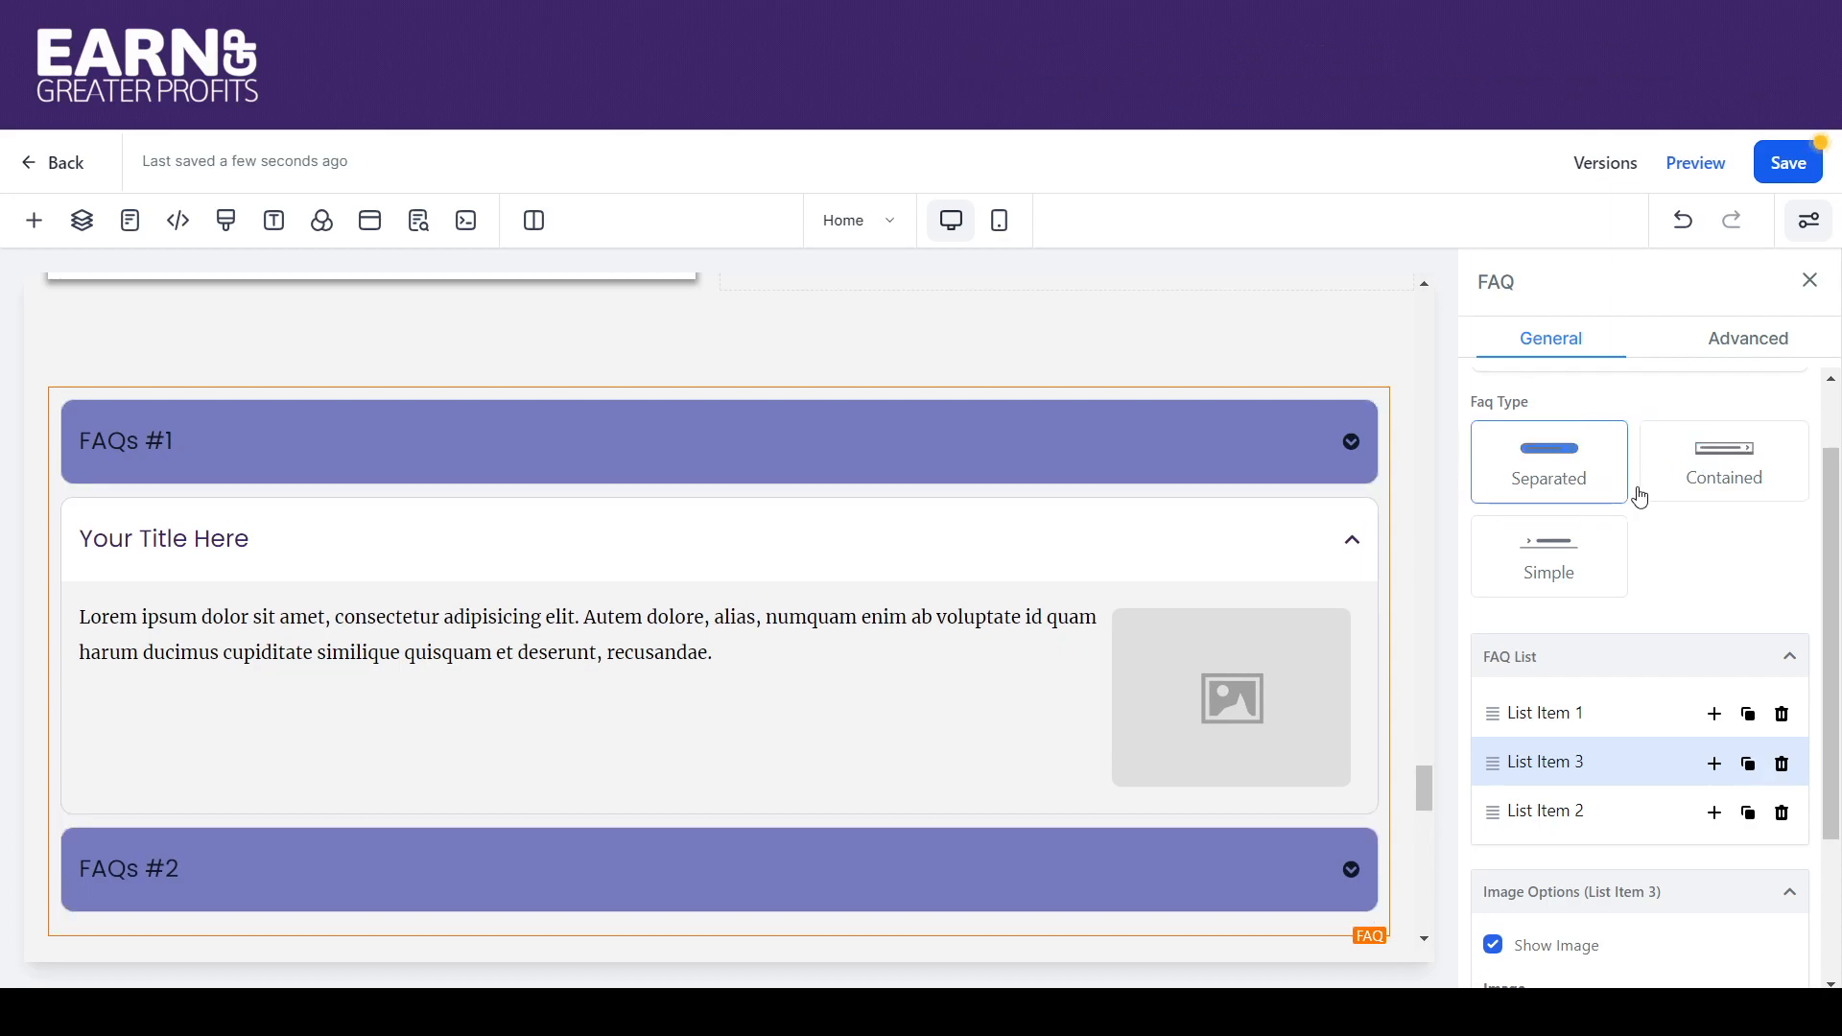
left_click(1693, 485)
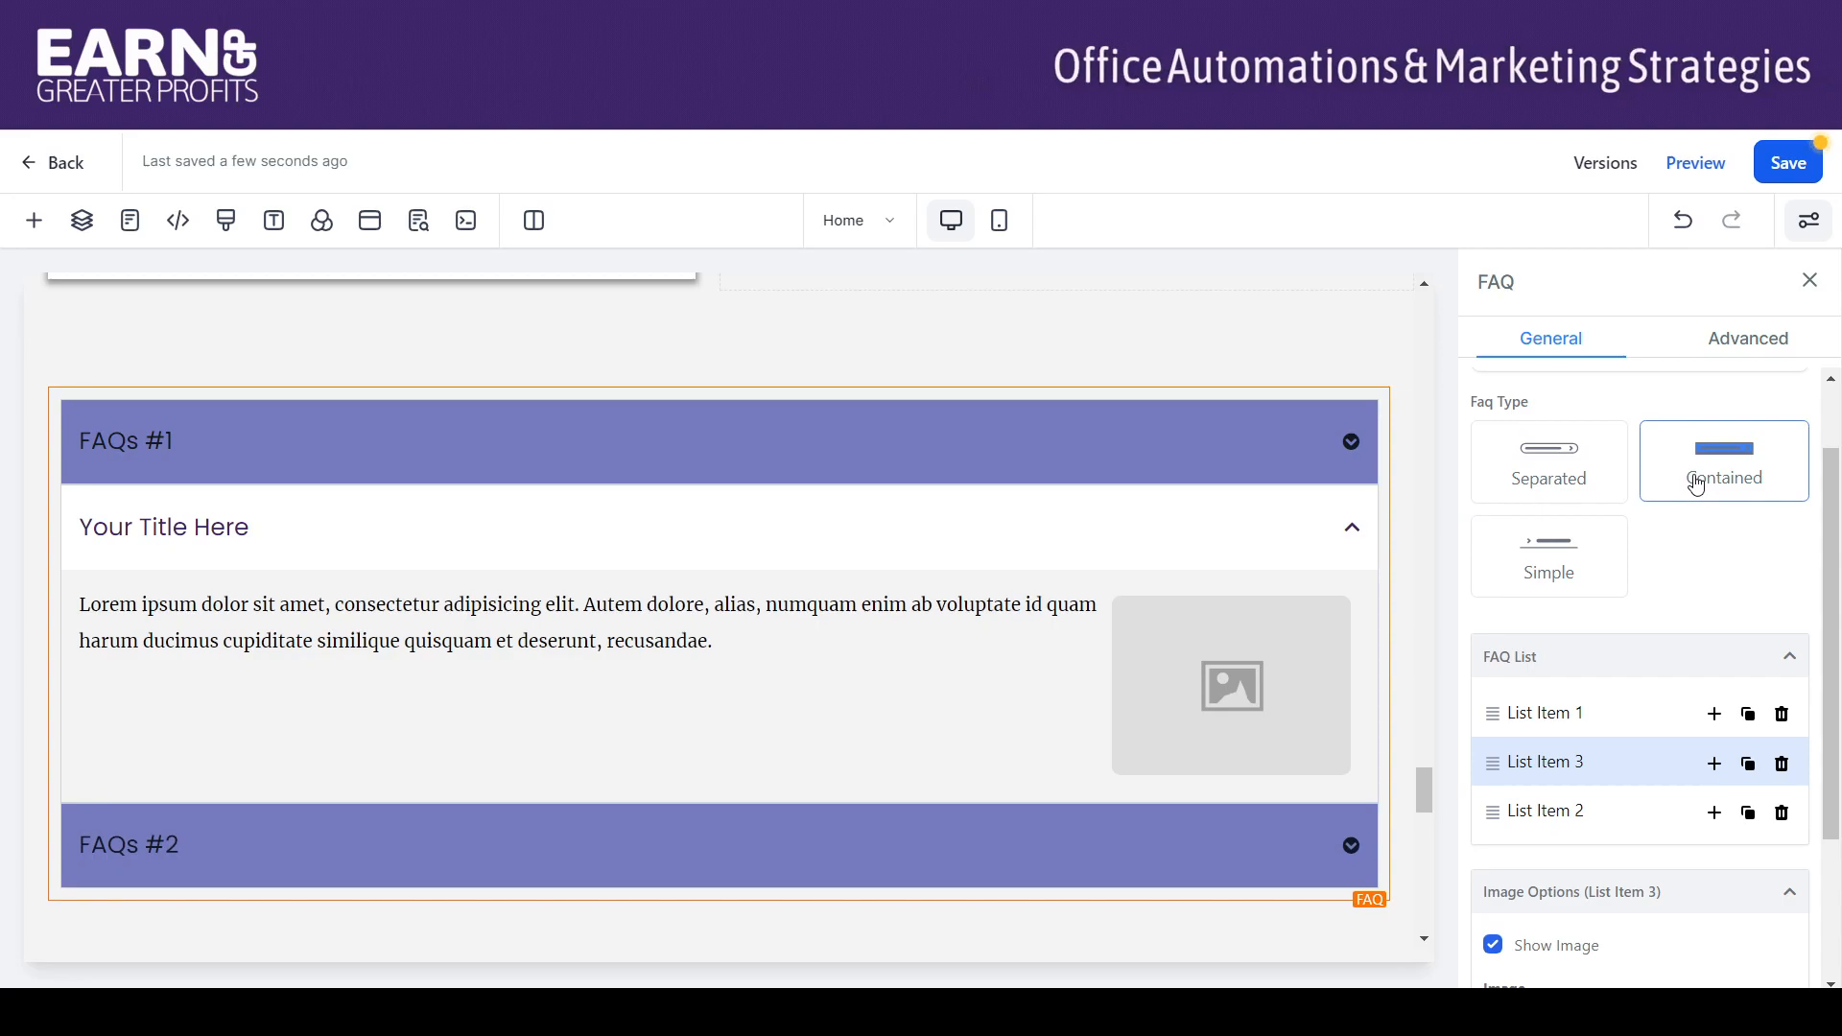
left_click(1782, 163)
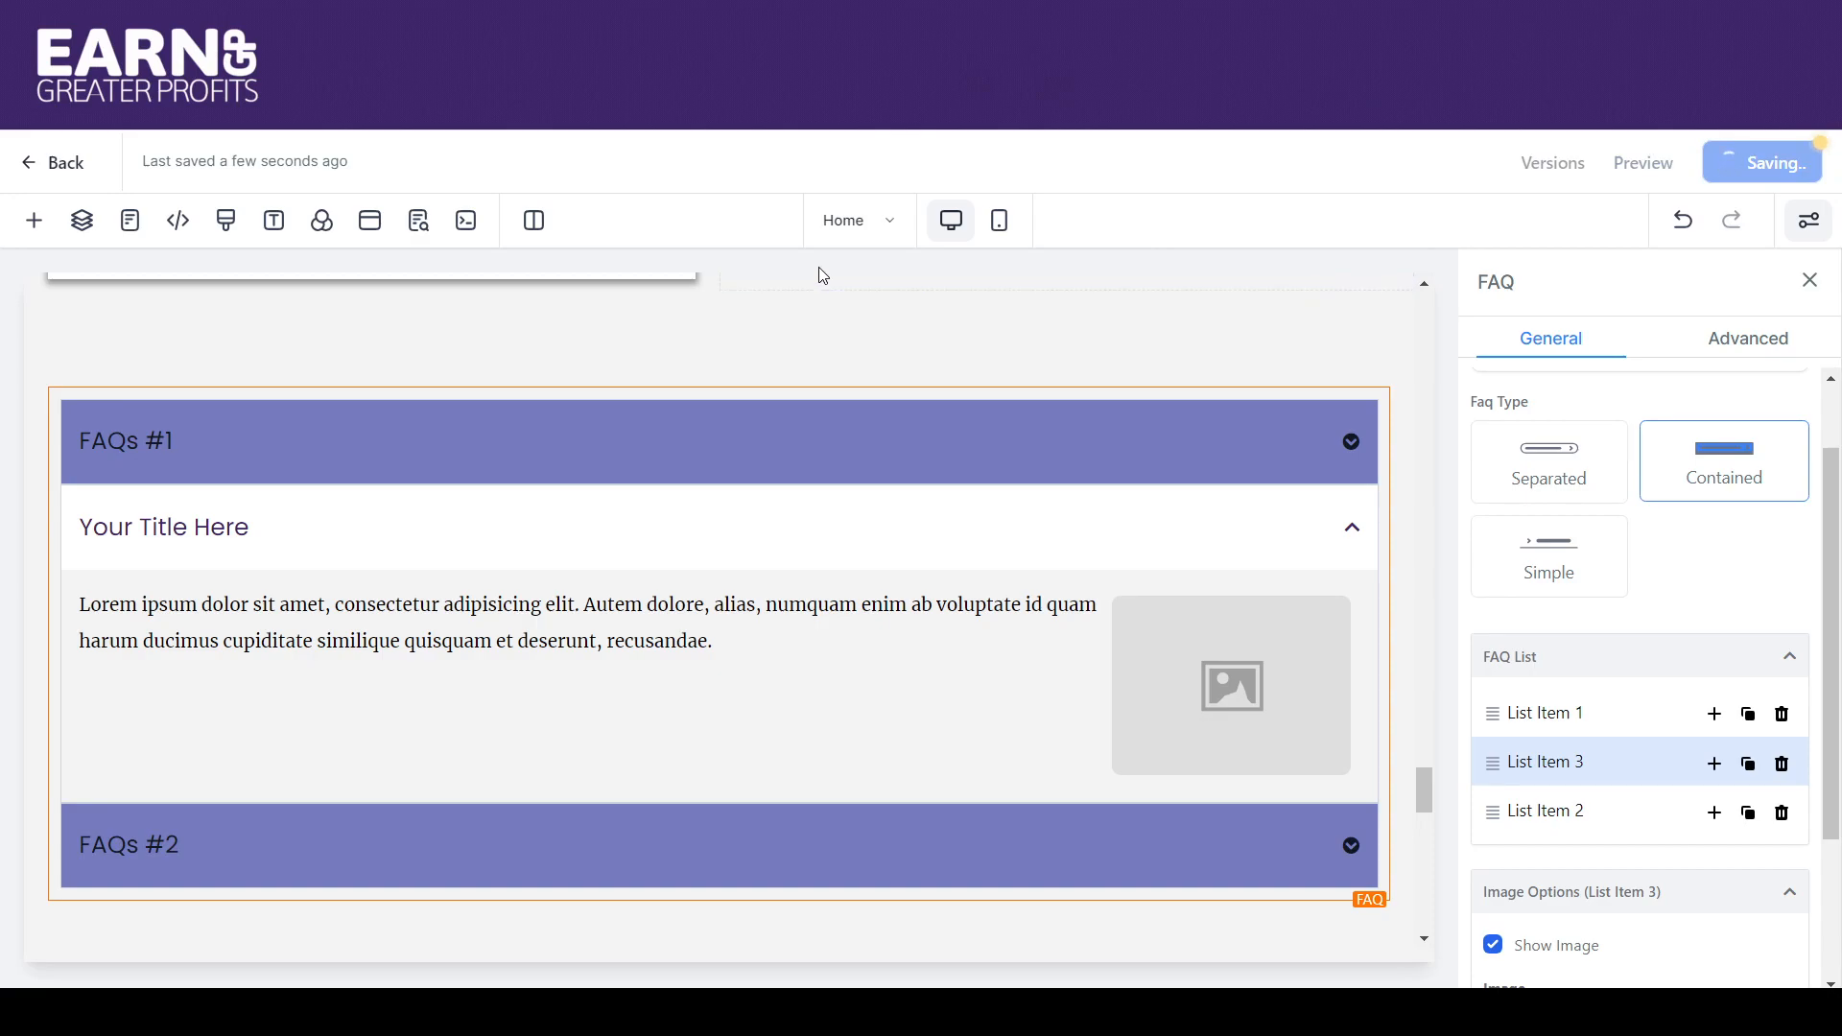
Switch to the website's browser page and expand each FAQ item to check it, dismissing the video's pop-up form.
left_click(729, 17)
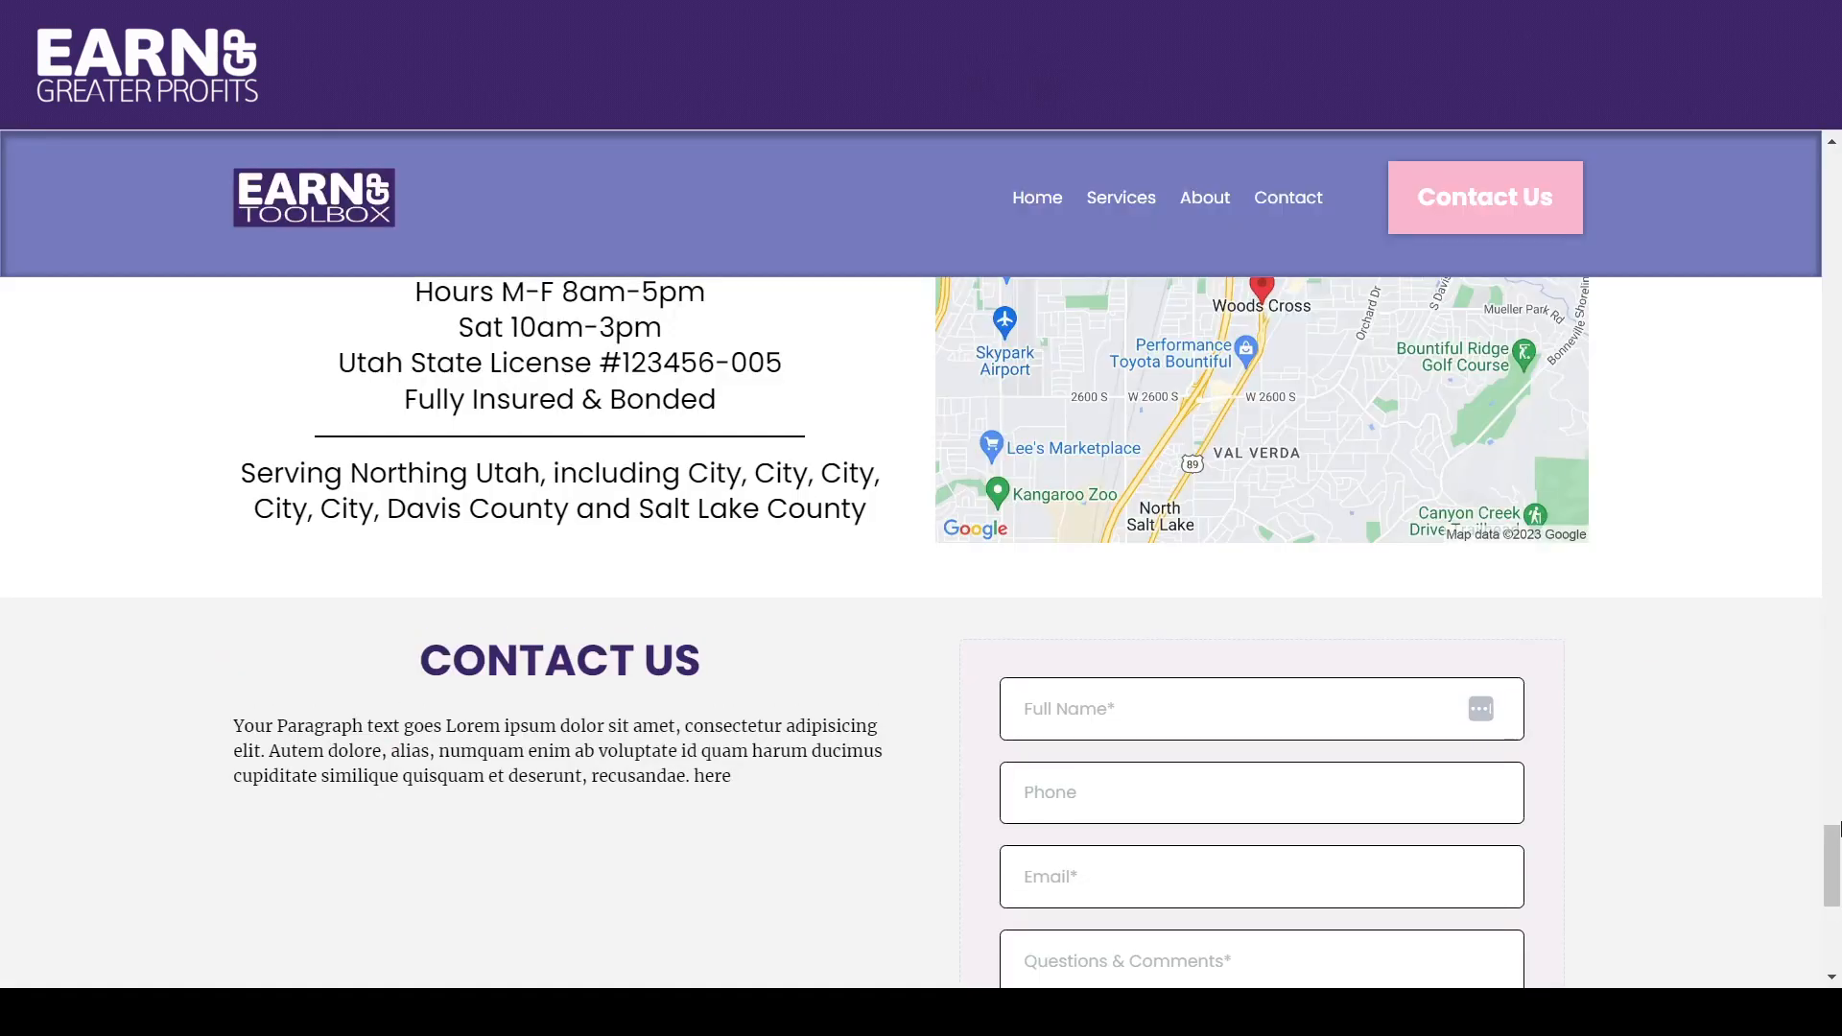
left_click_drag(1837, 860, 1834, 785)
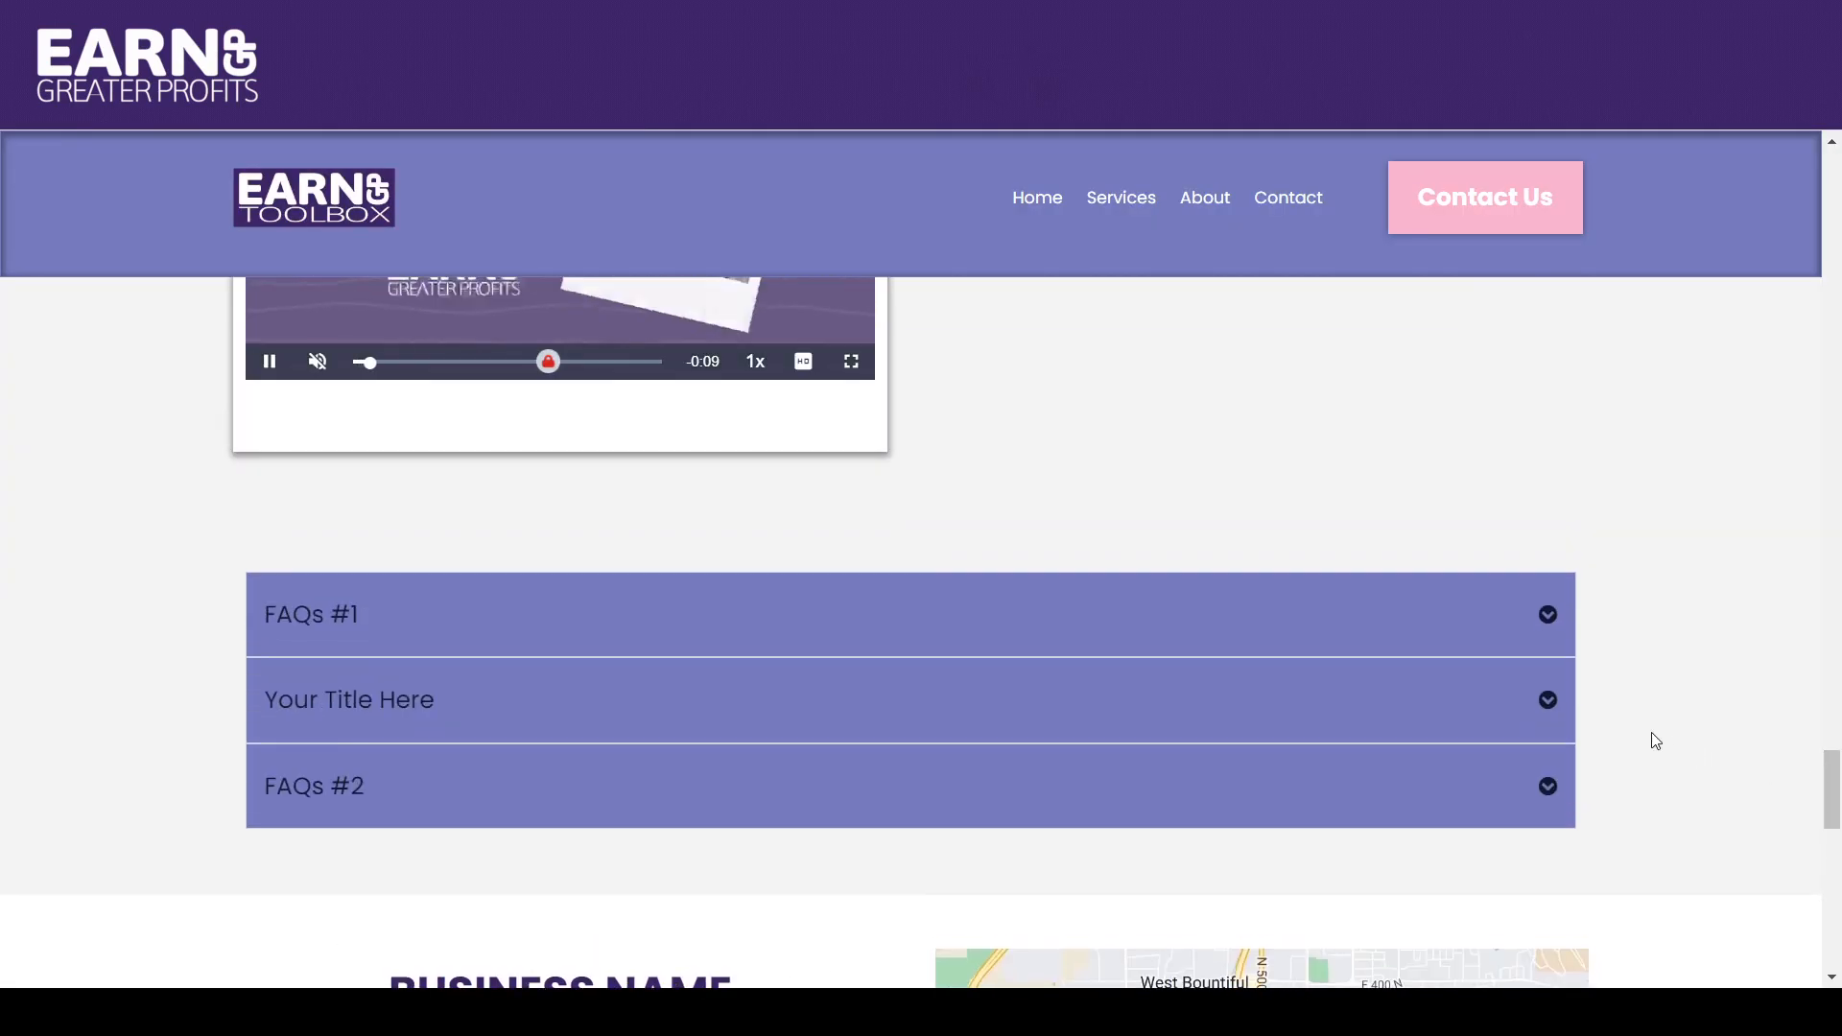
left_click(1550, 618)
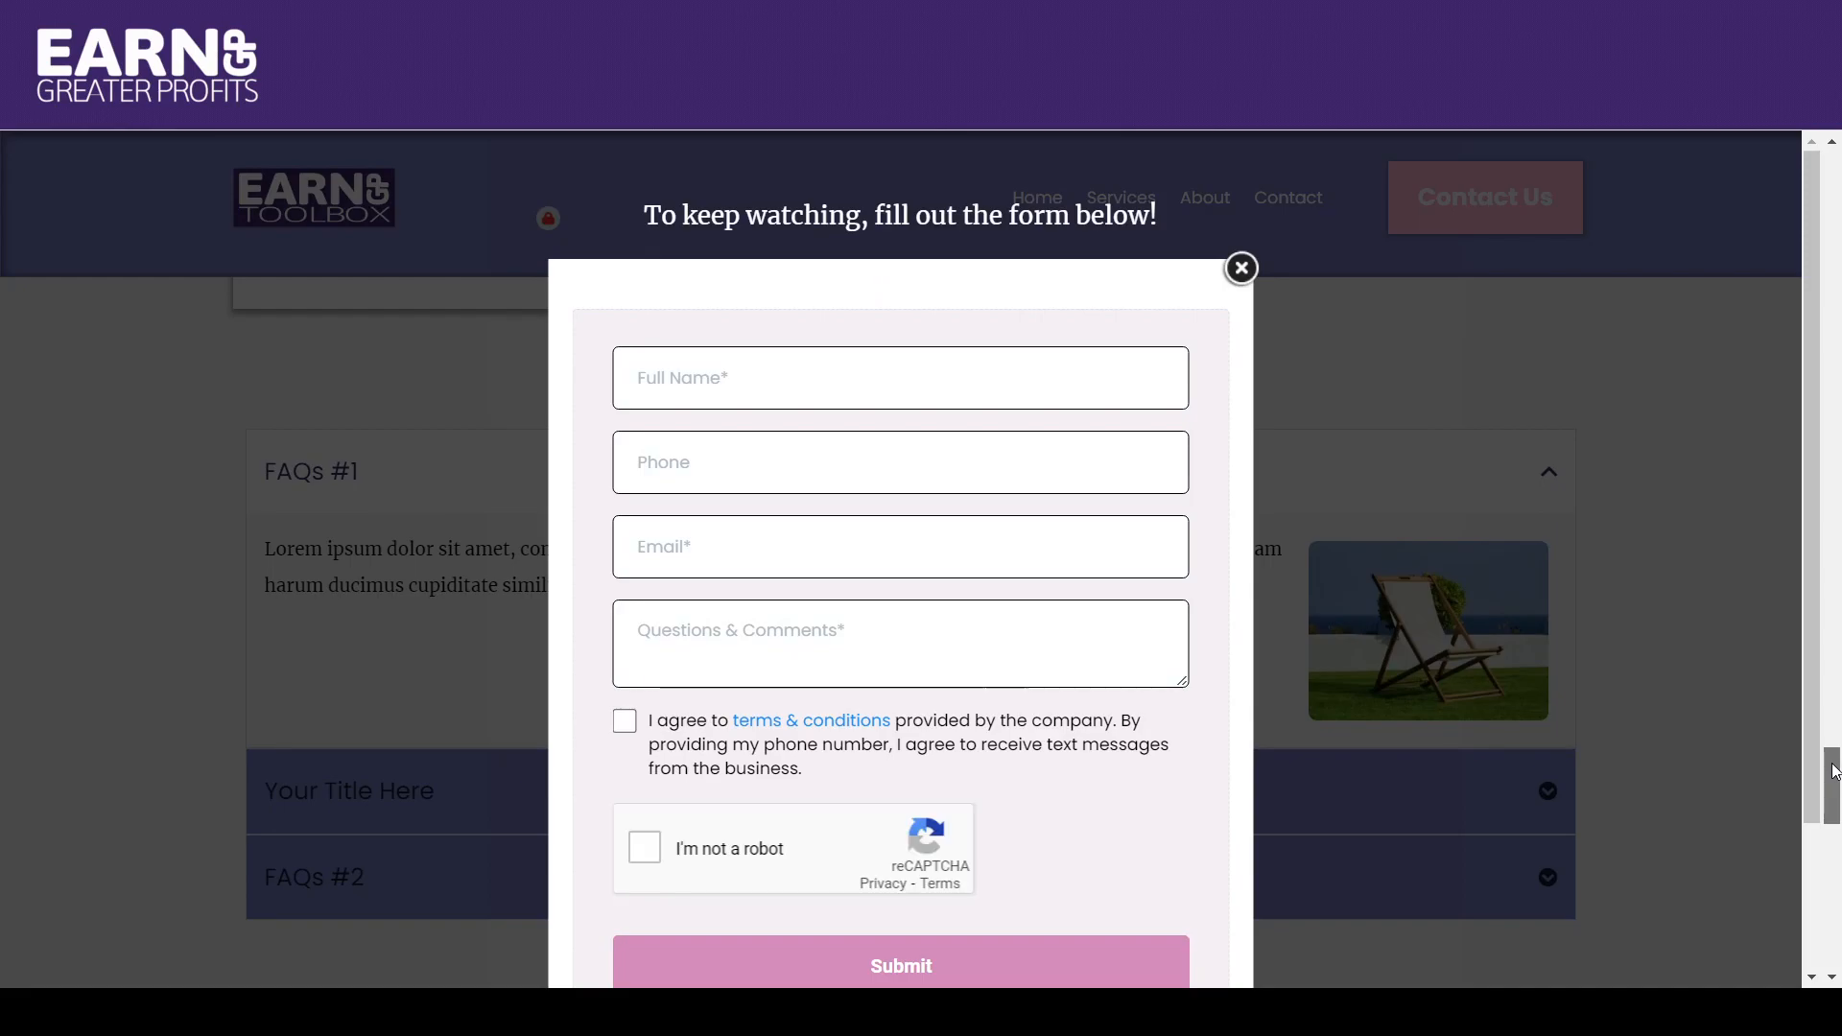
left_click(1243, 269)
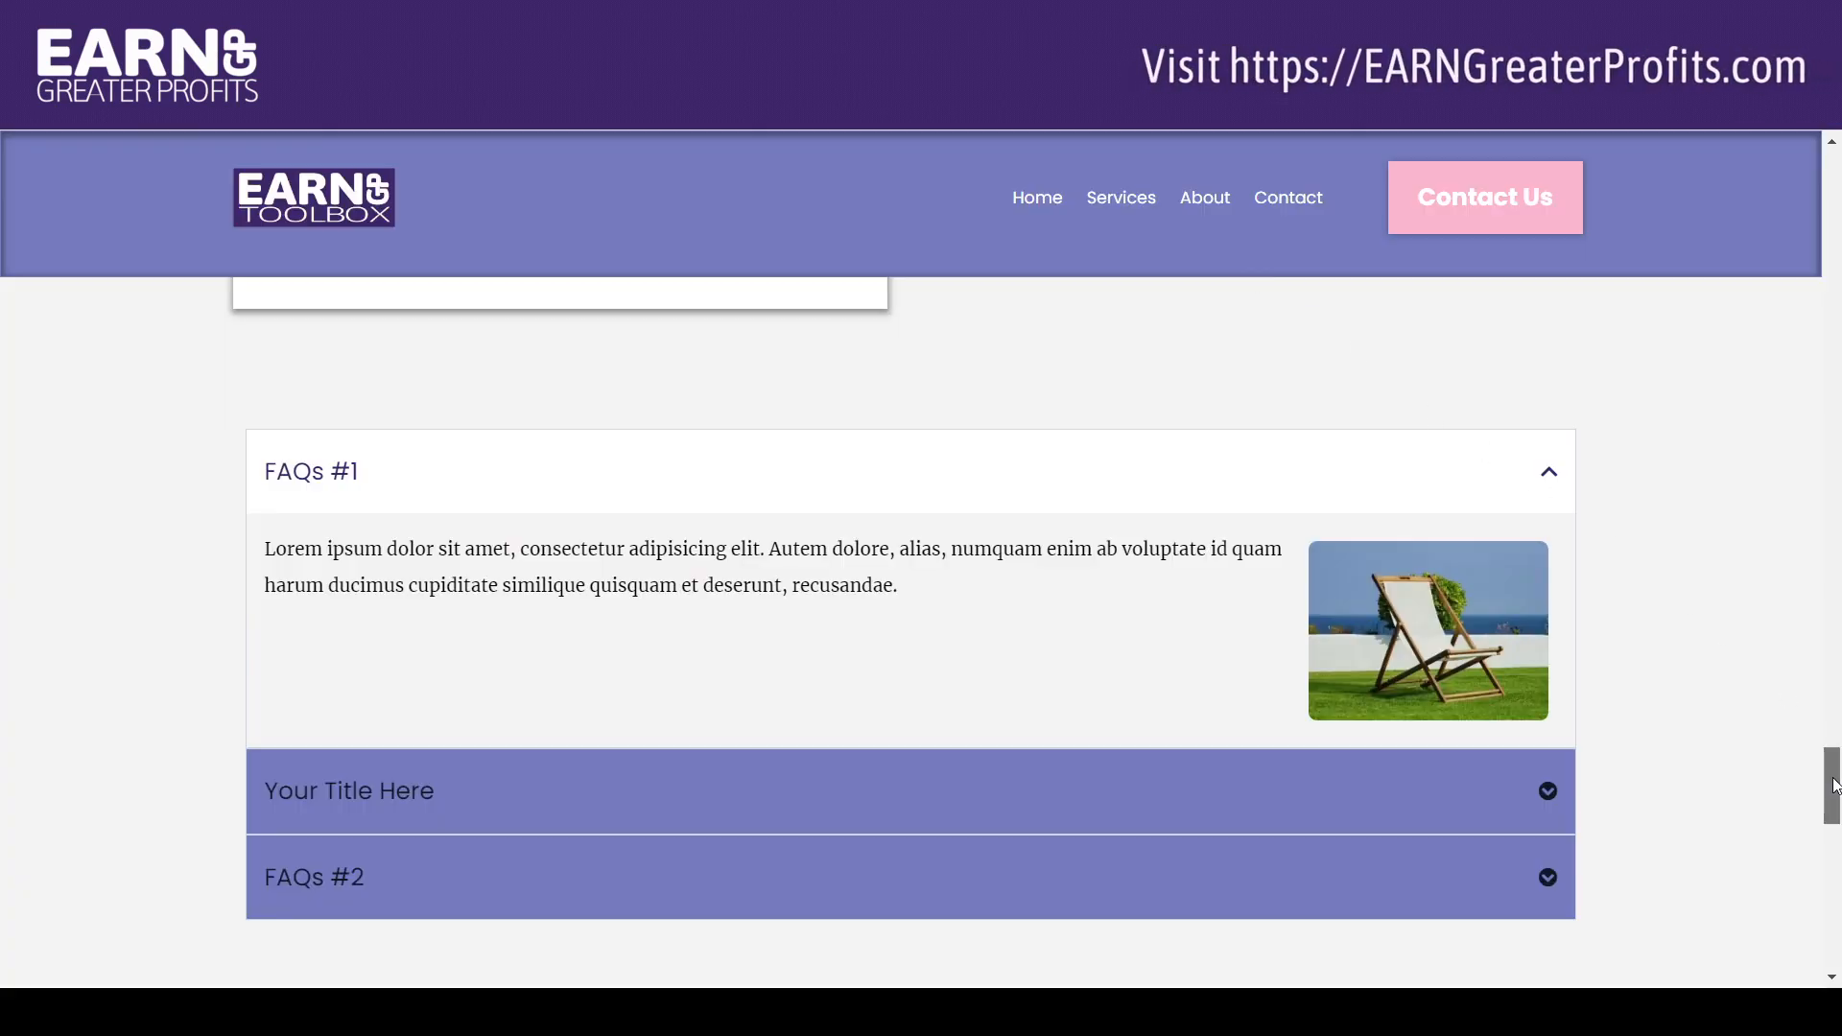
scroll(1835, 806, "down", 2)
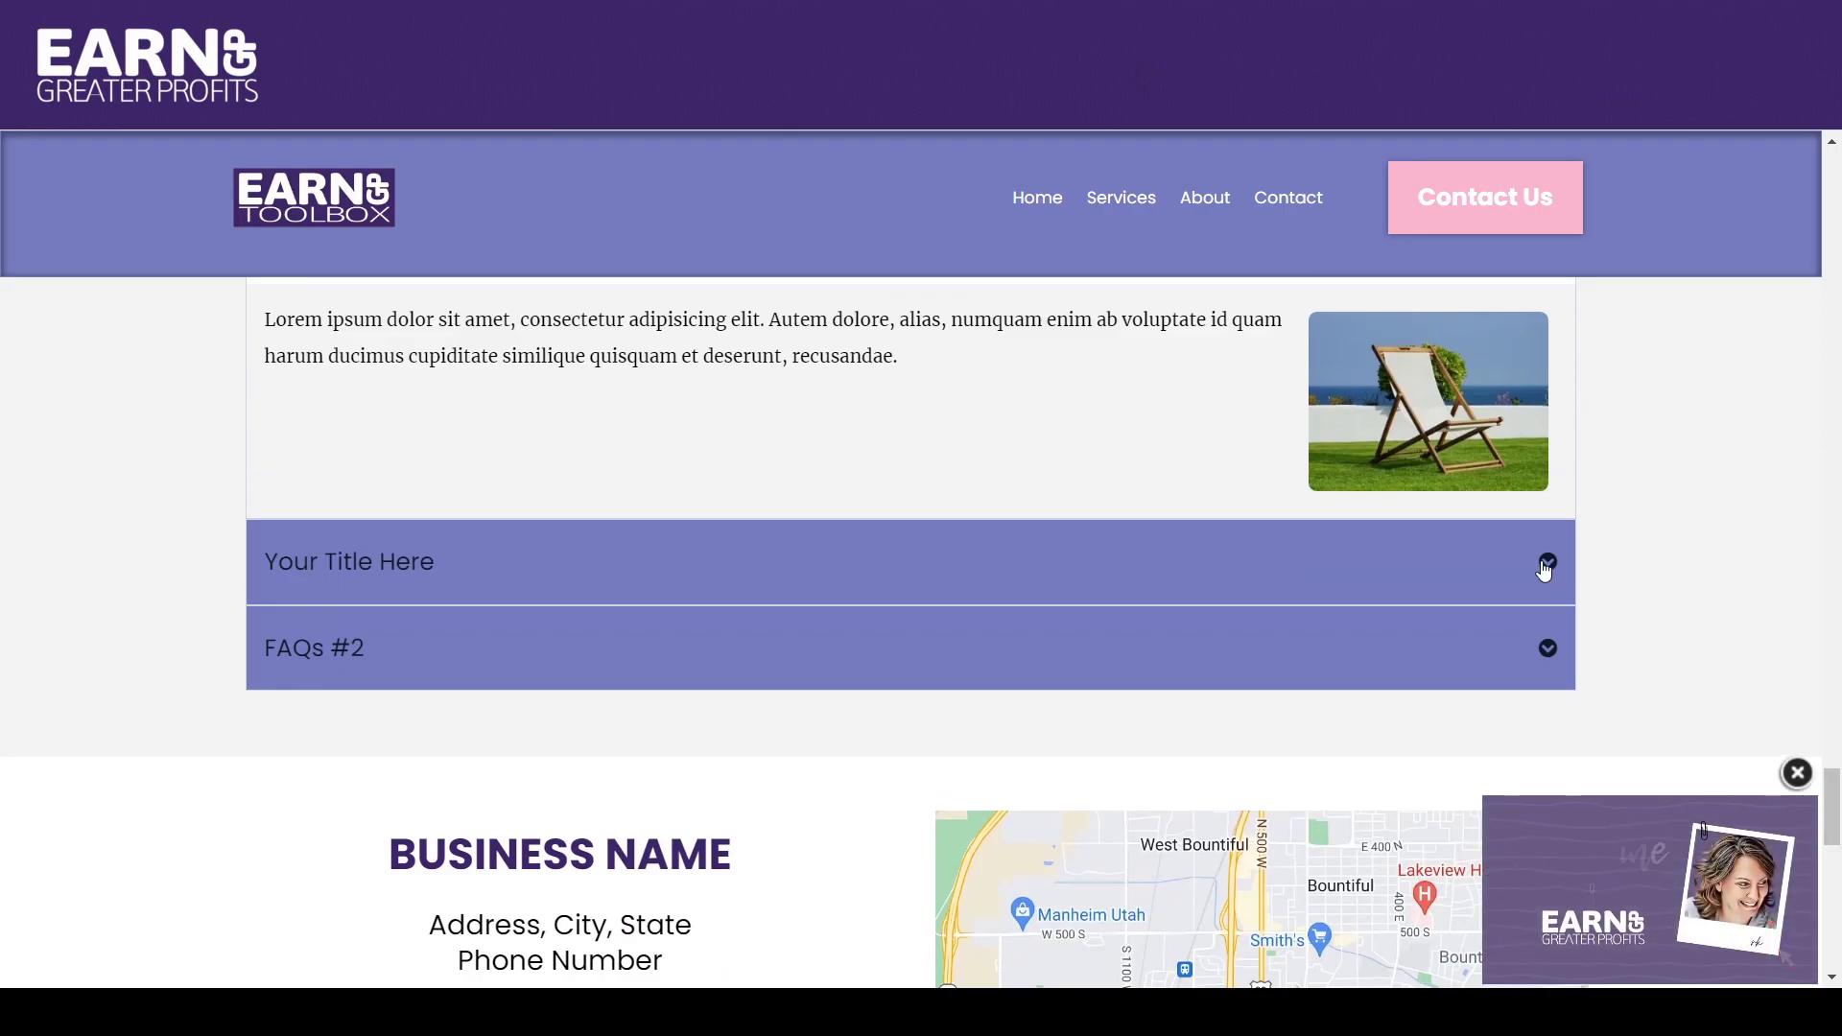
left_click(1544, 566)
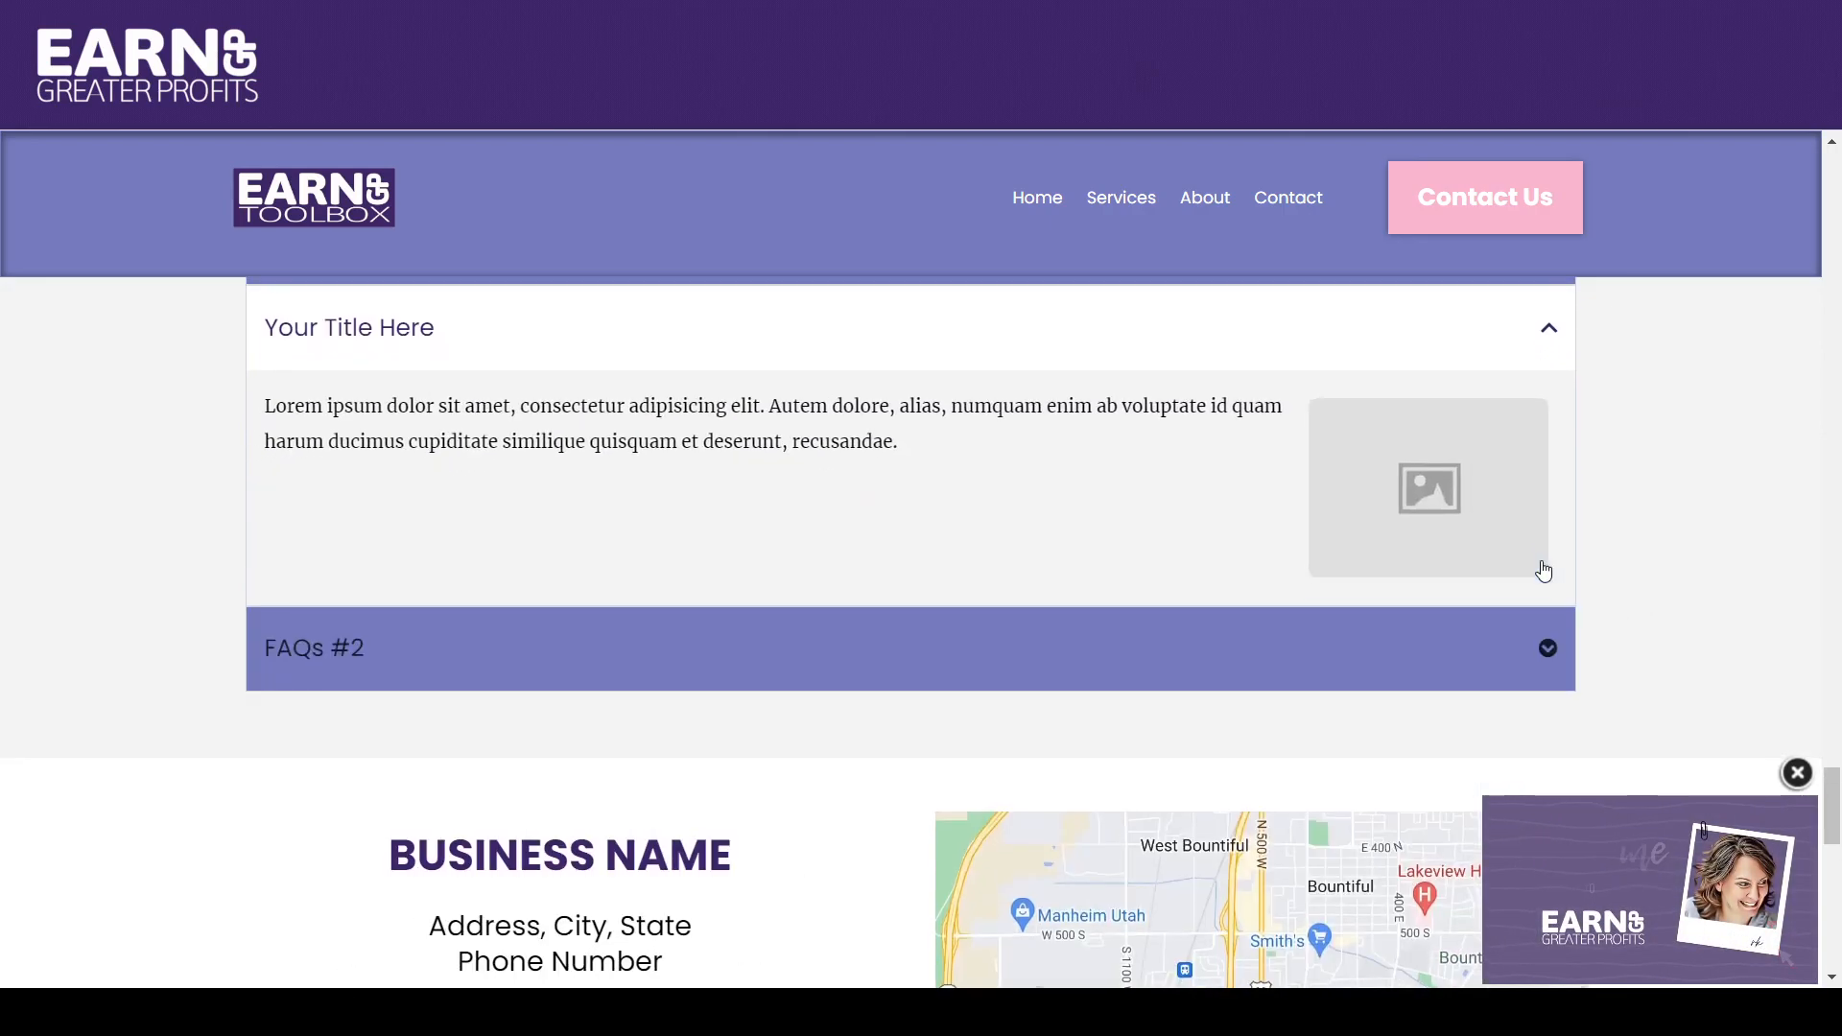
left_click(1545, 646)
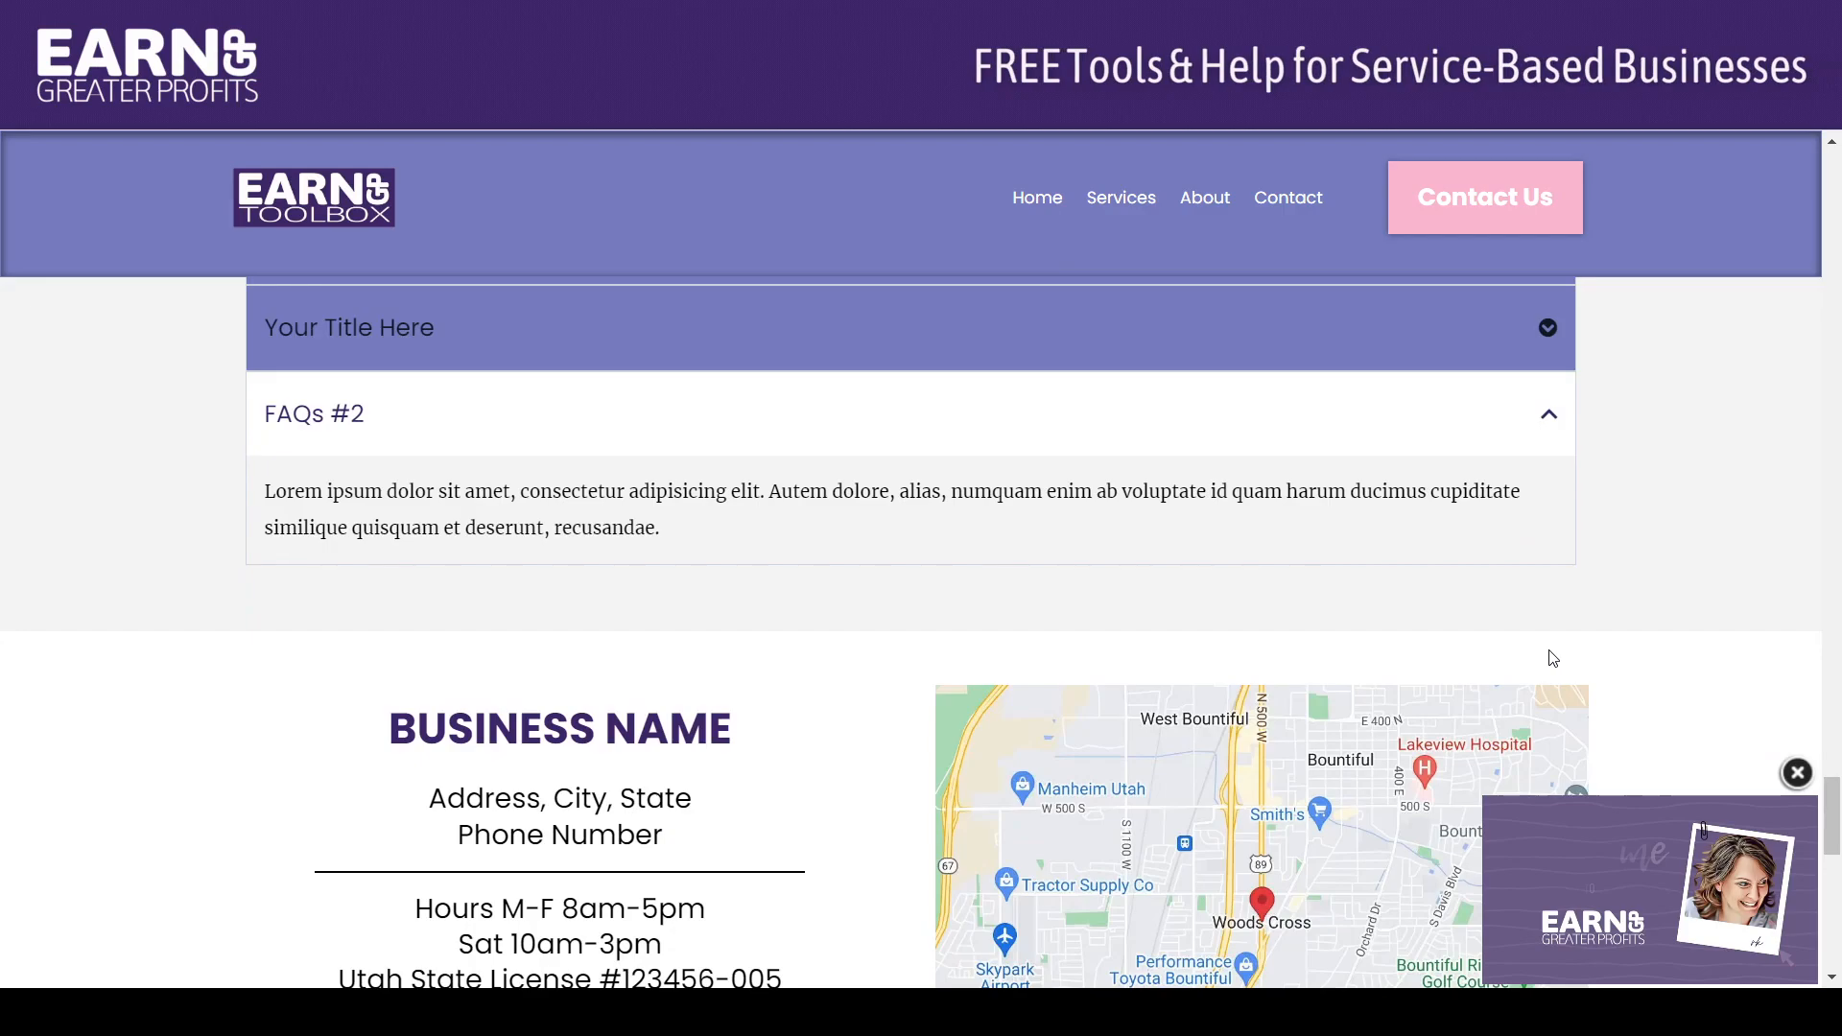
mouse_move(1833, 798)
left_mouse_down()
mouse_move(1837, 692)
mouse_move(1837, 762)
left_mouse_up()
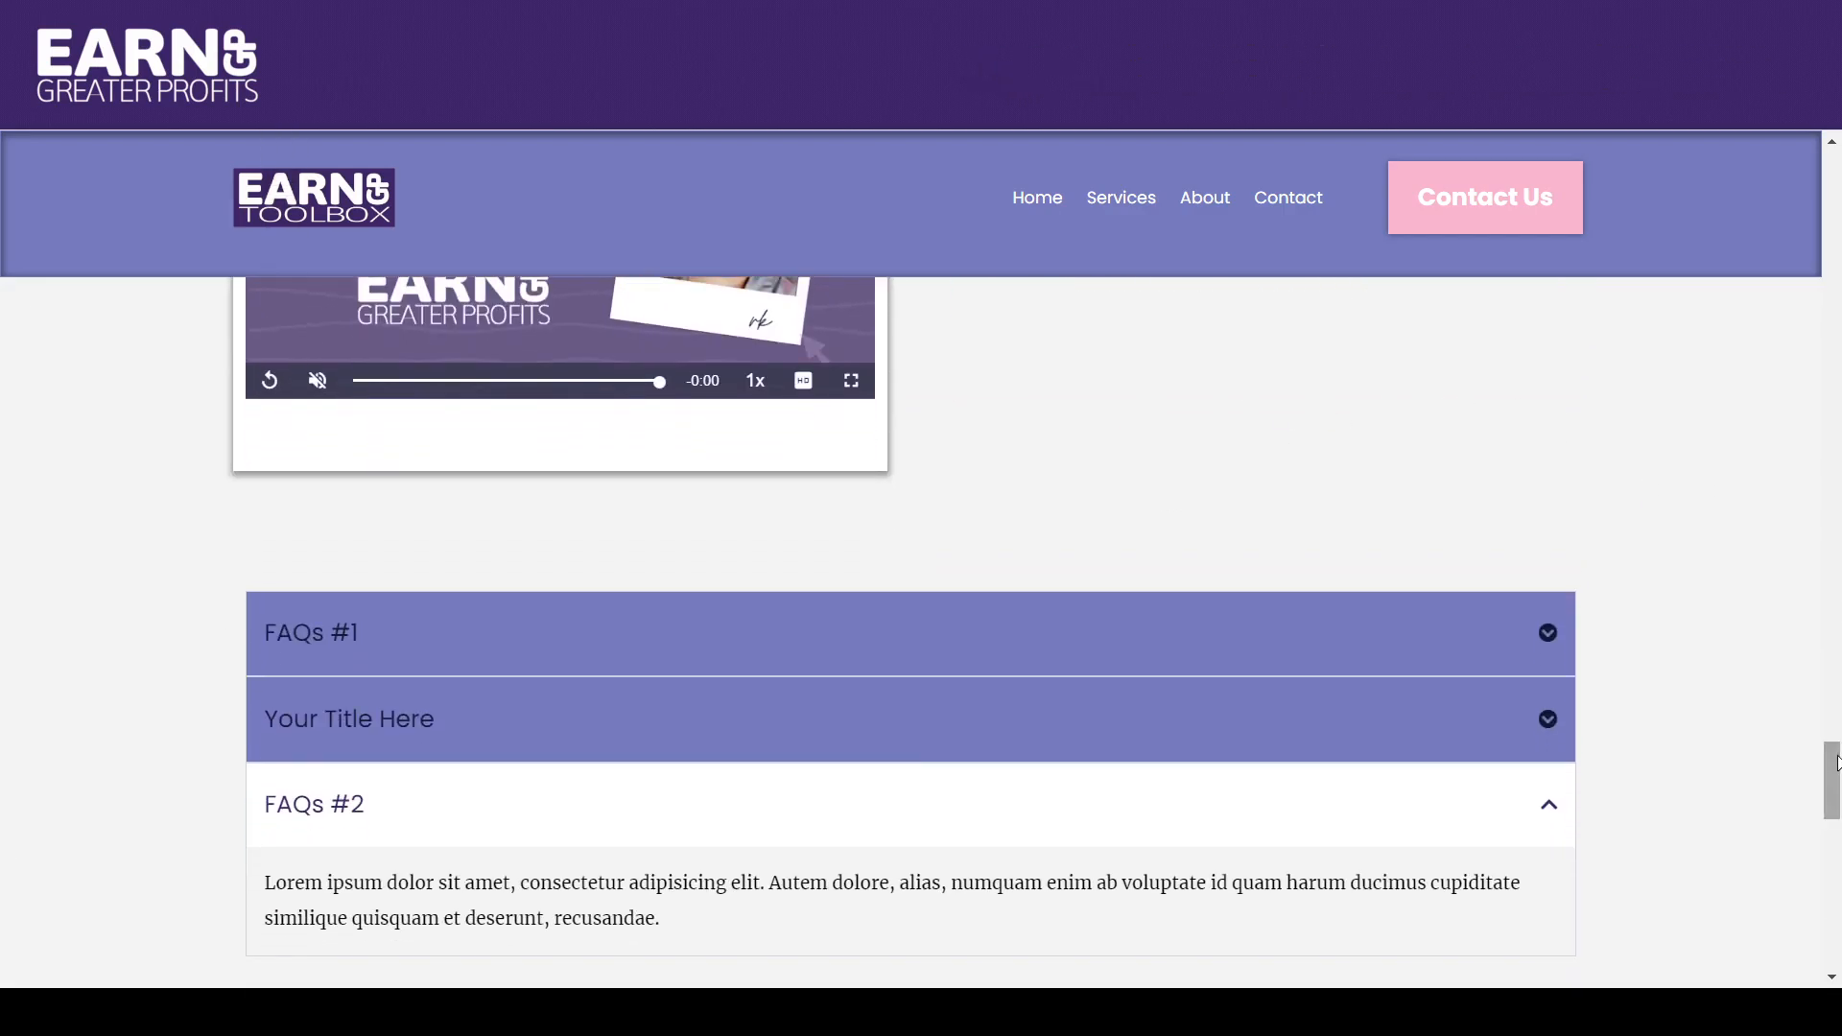